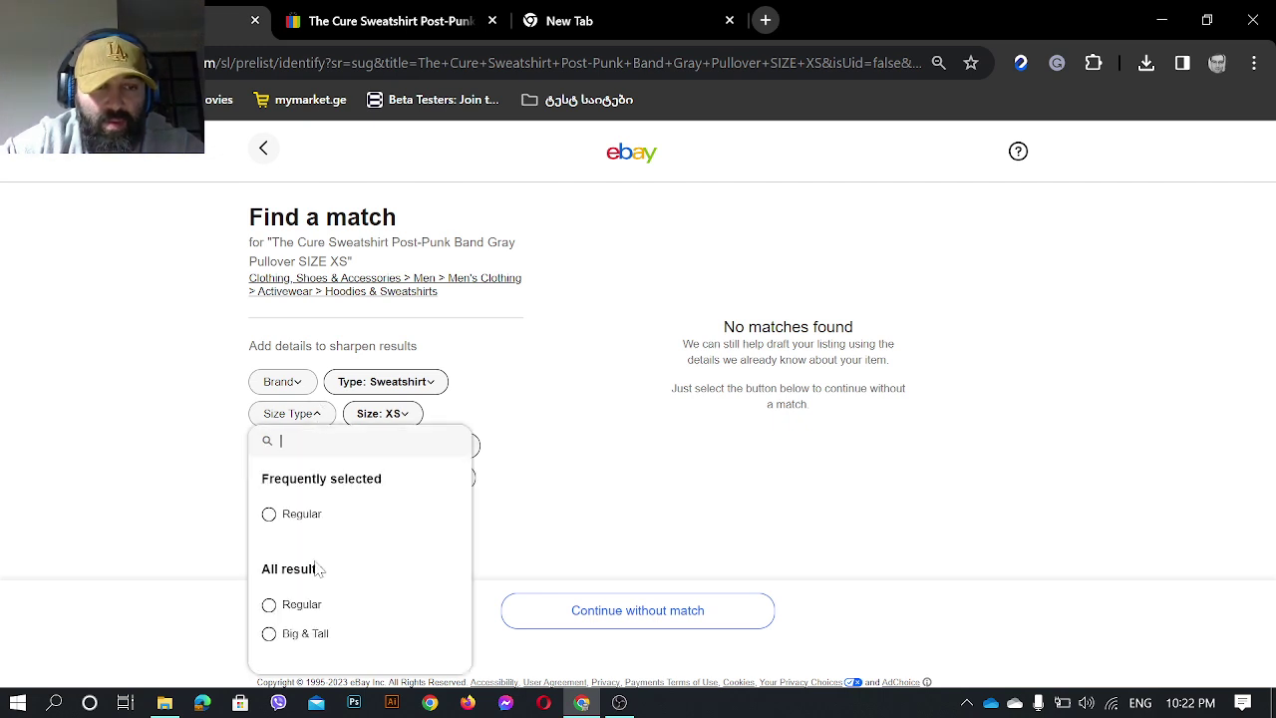
- Set the item's size type to Regular in the match details
{"action": "left_click", "coordinate": [269, 515]}
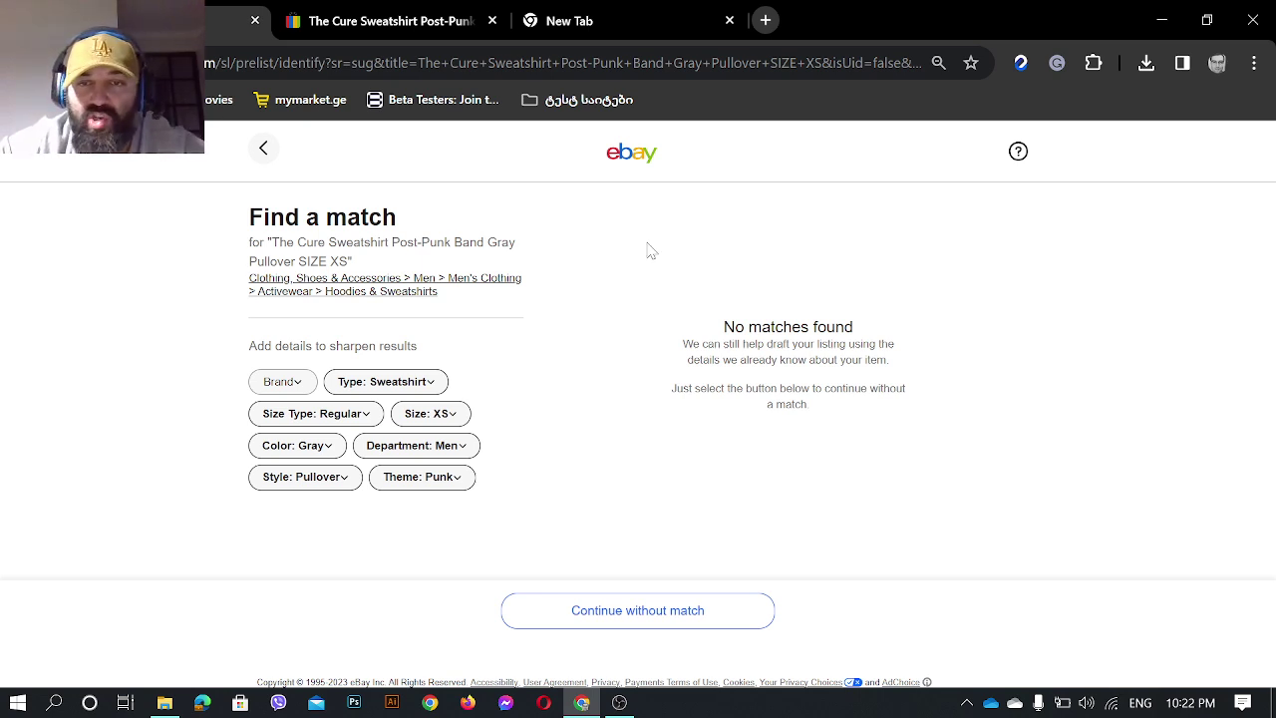
{"action": "left_click_drag", "start_coordinate": [633, 239], "coordinate": [925, 443]}
{"action": "left_click", "coordinate": [887, 325]}
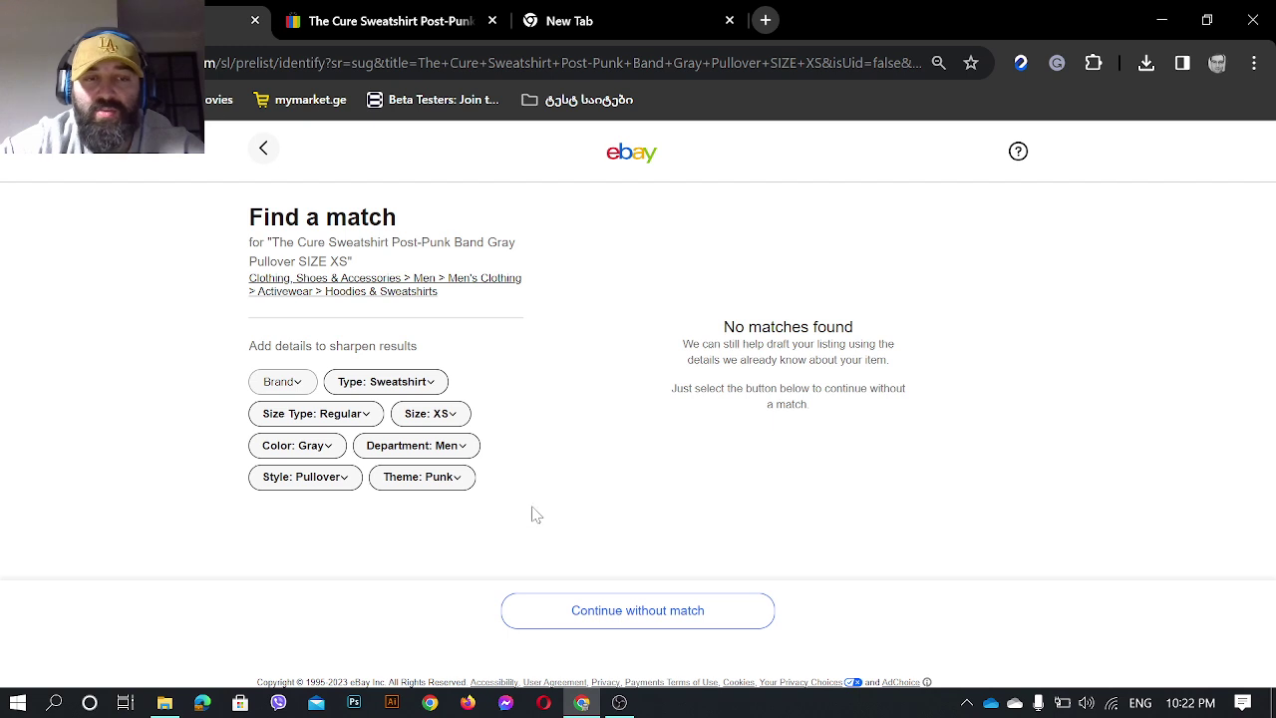
- Continue without a match and proceed to the listing with the item condition set to Pre-owned
{"action": "left_click", "coordinate": [605, 611]}
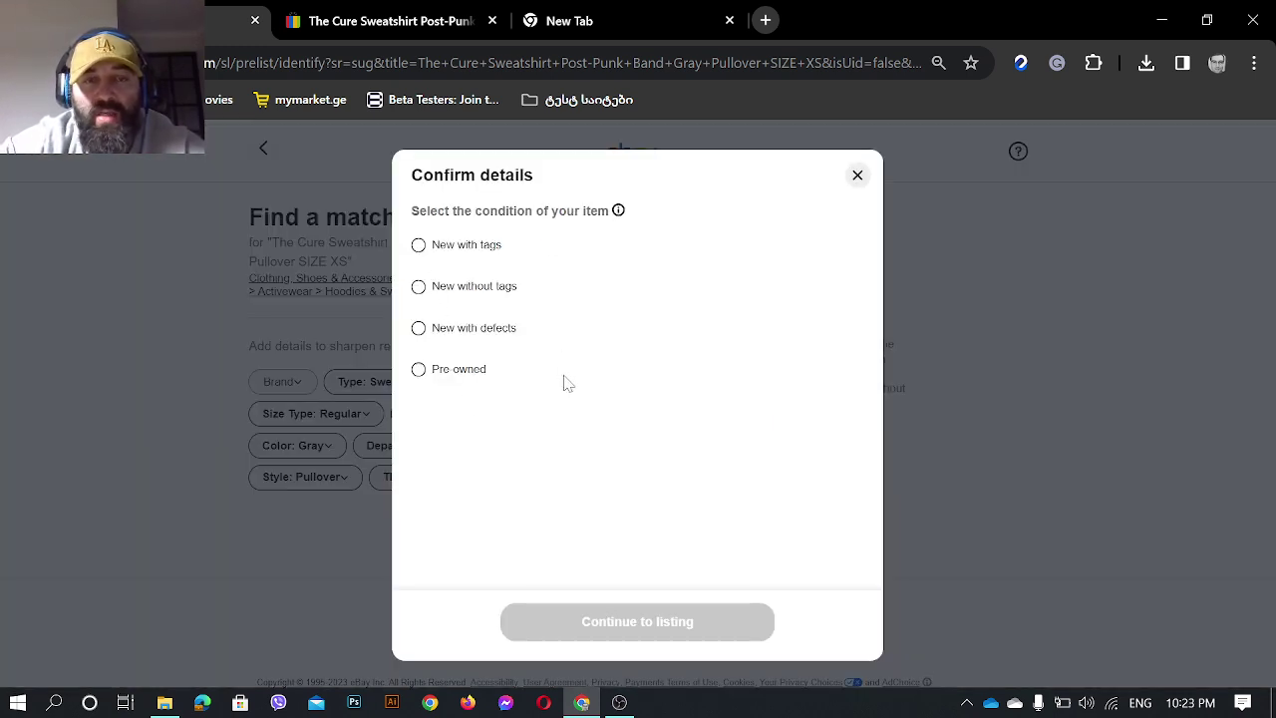
{"action": "left_click", "coordinate": [419, 369]}
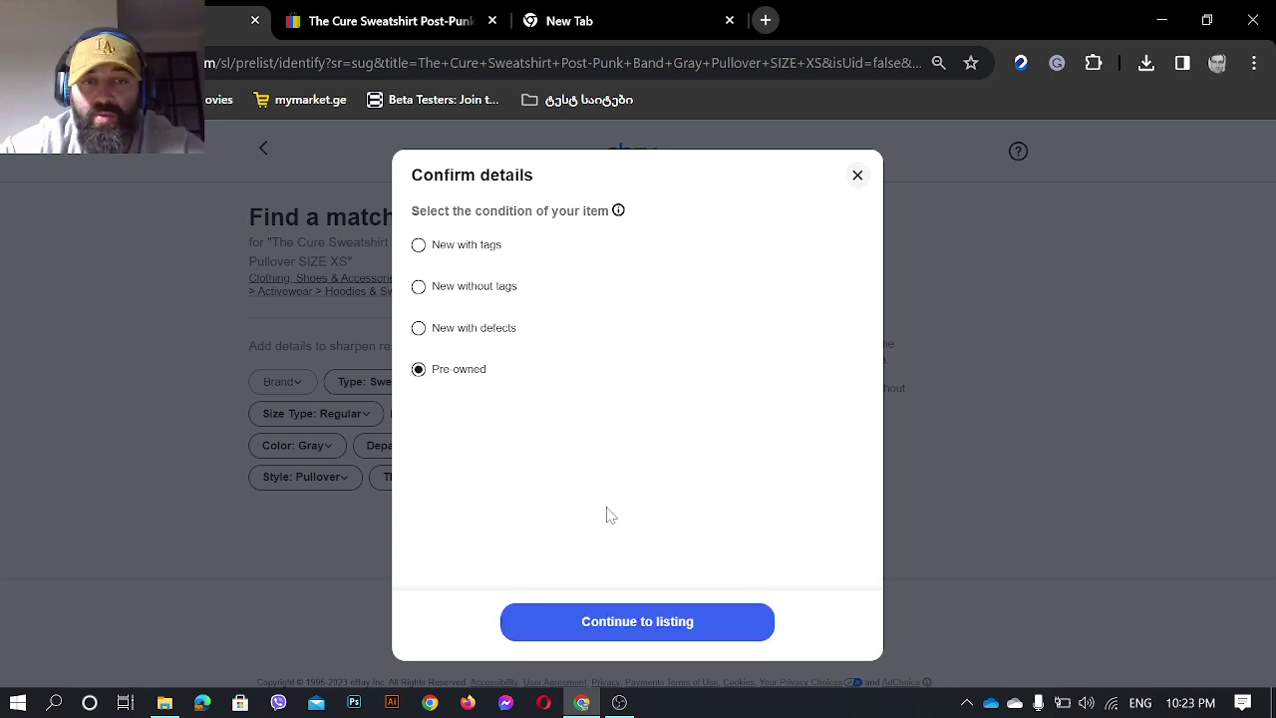
{"action": "left_click", "coordinate": [658, 624]}
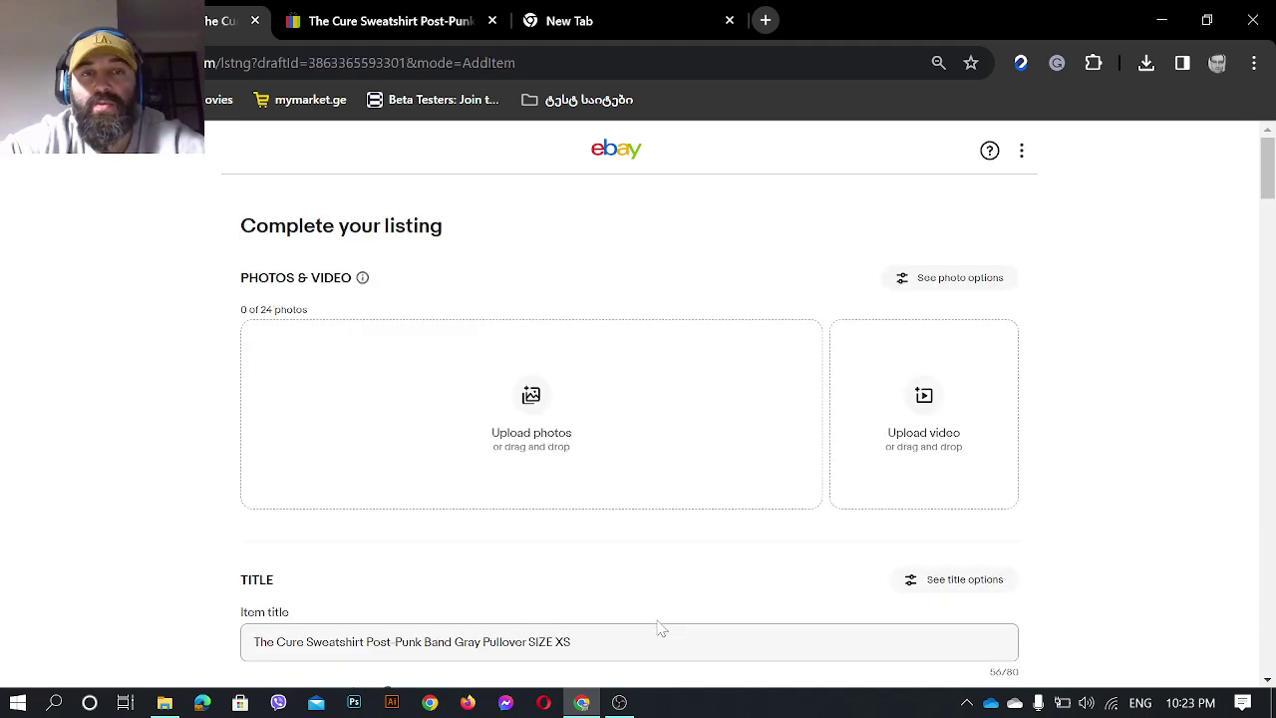
- Upload all seven sweatshirt photos from the "the cure" folder, inside the "ბლაბლა" folder on the Desktop, to the listing
{"action": "left_click", "coordinate": [538, 417]}
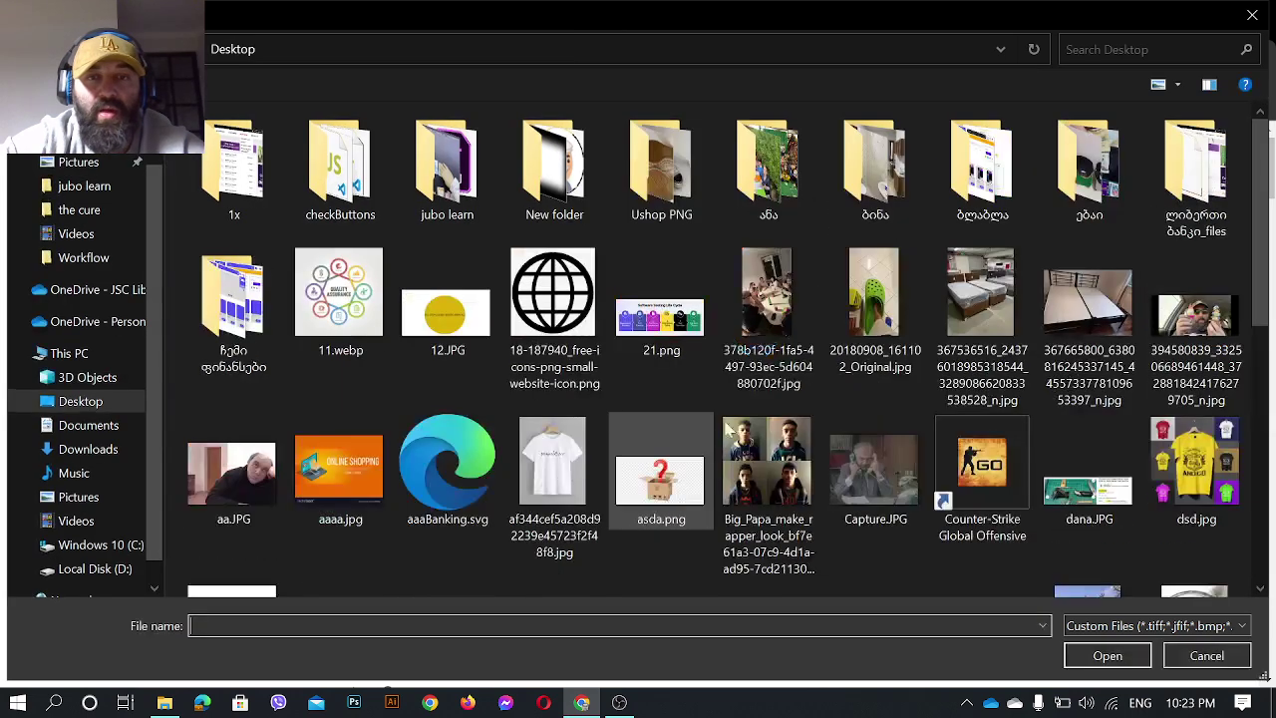
{"action": "scroll", "coordinate": [99, 199], "scroll_direction": "up", "scroll_amount": 1}
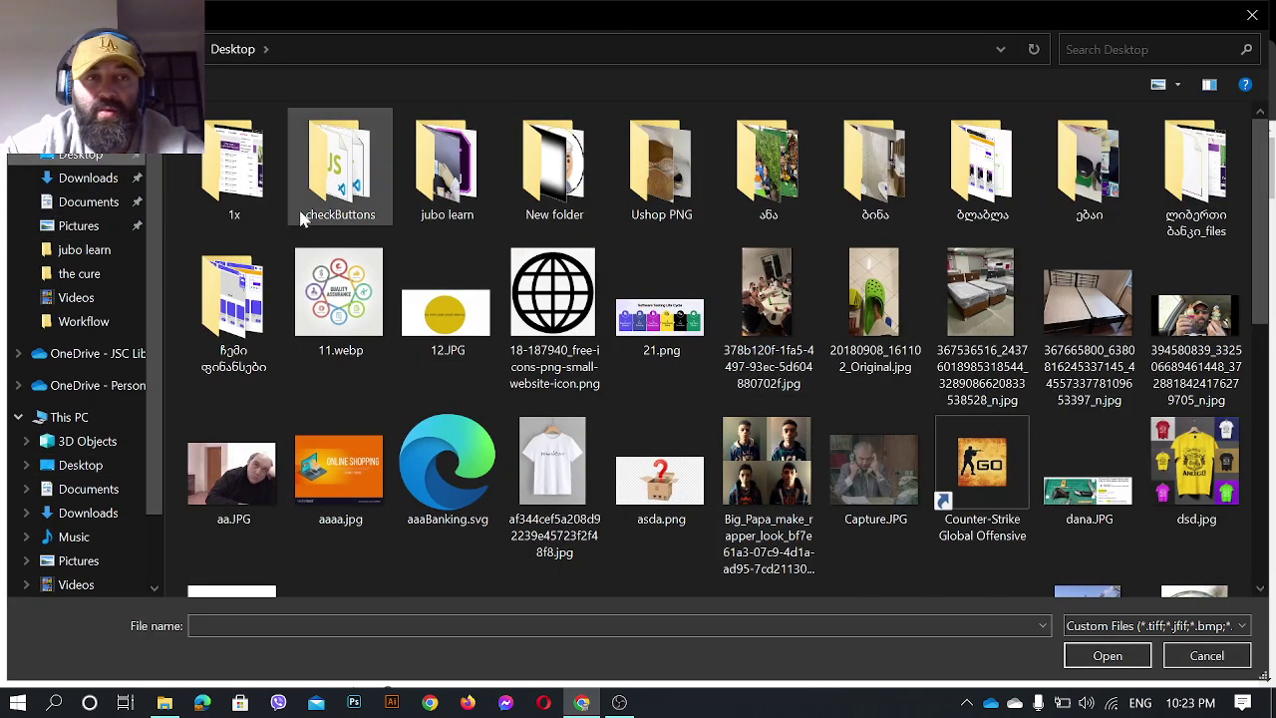
{"action": "double_click", "coordinate": [987, 200]}
{"action": "double_click", "coordinate": [470, 221]}
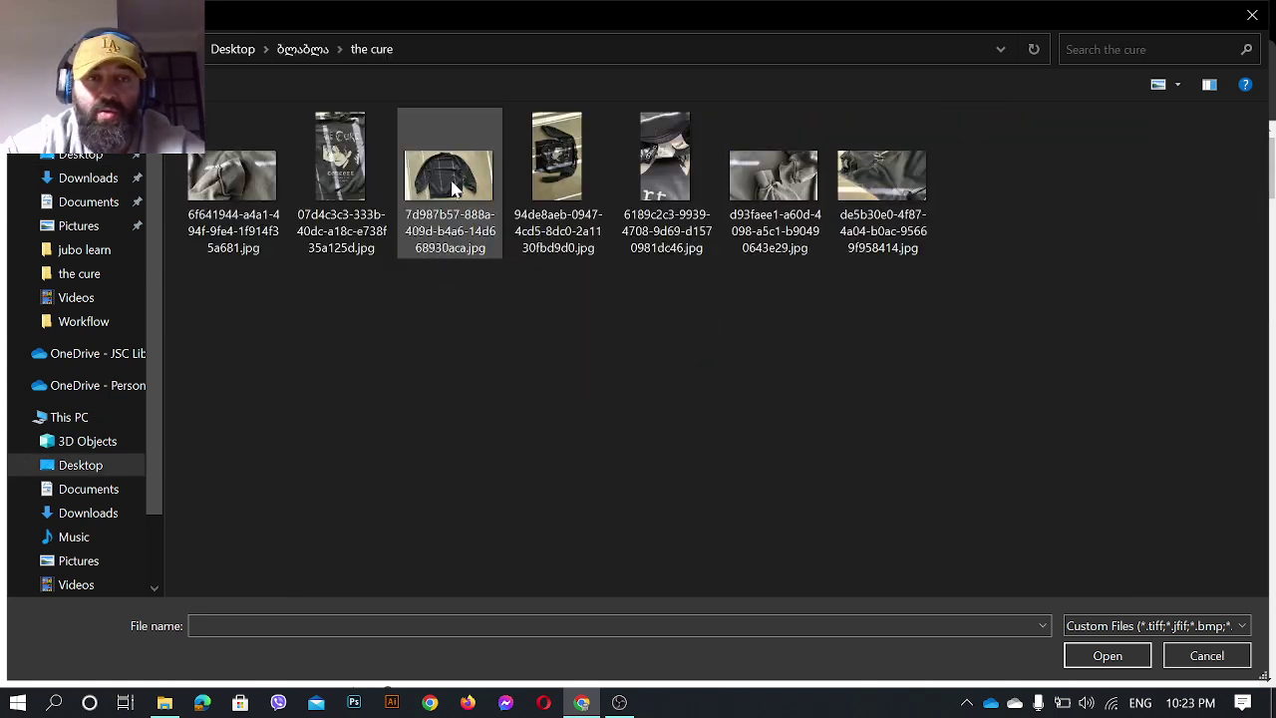
{"action": "left_click_drag", "start_coordinate": [981, 339], "coordinate": [170, 107]}
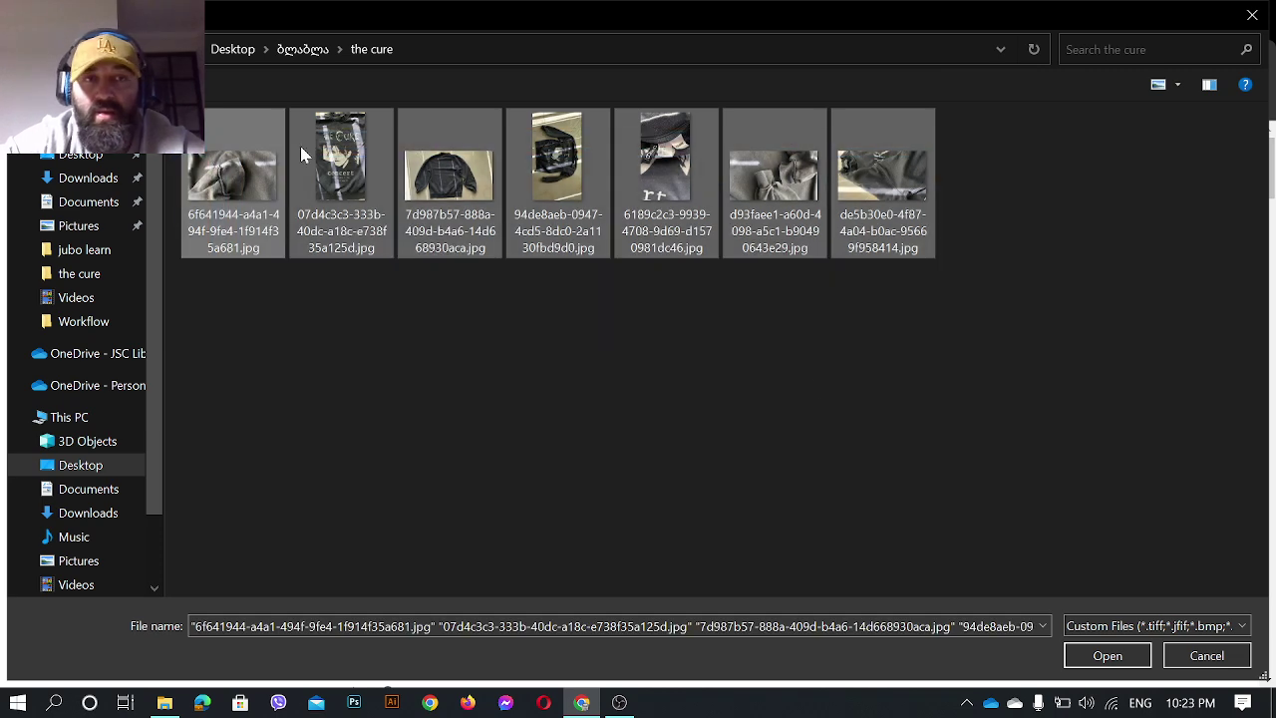
{"action": "left_click", "coordinate": [1082, 653]}
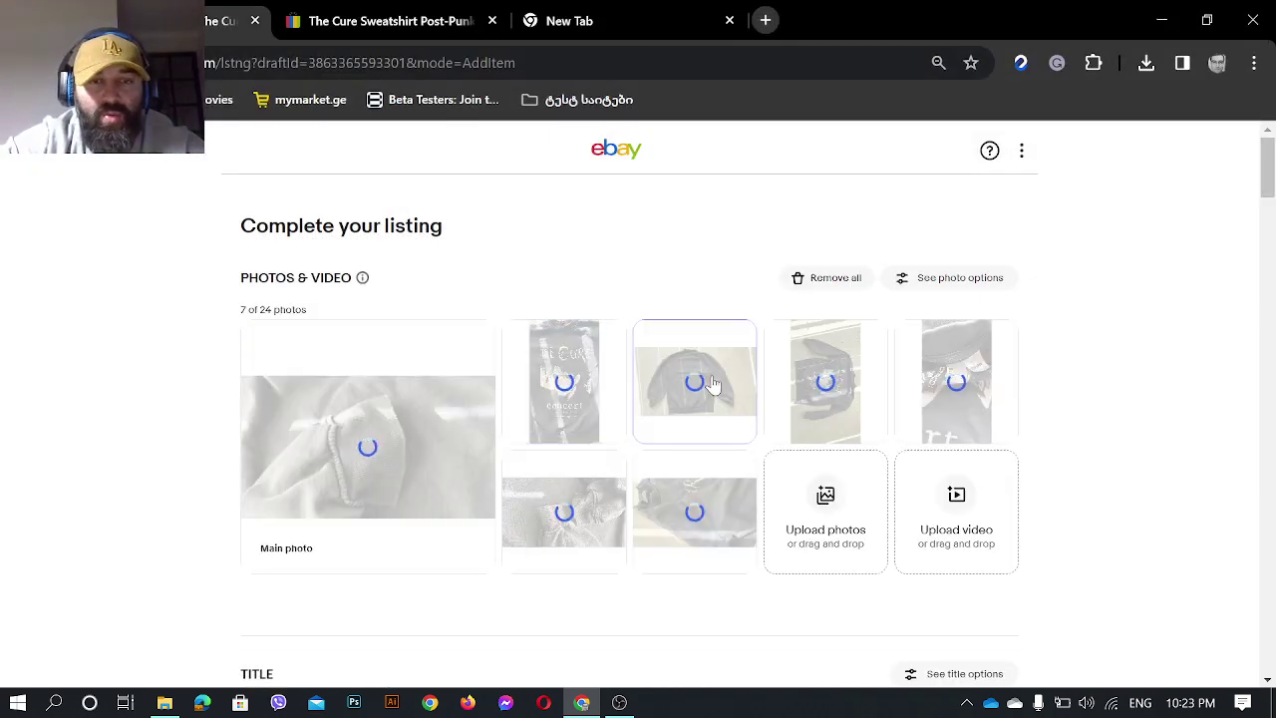
{"action": "mouse_move", "coordinate": [700, 400]}
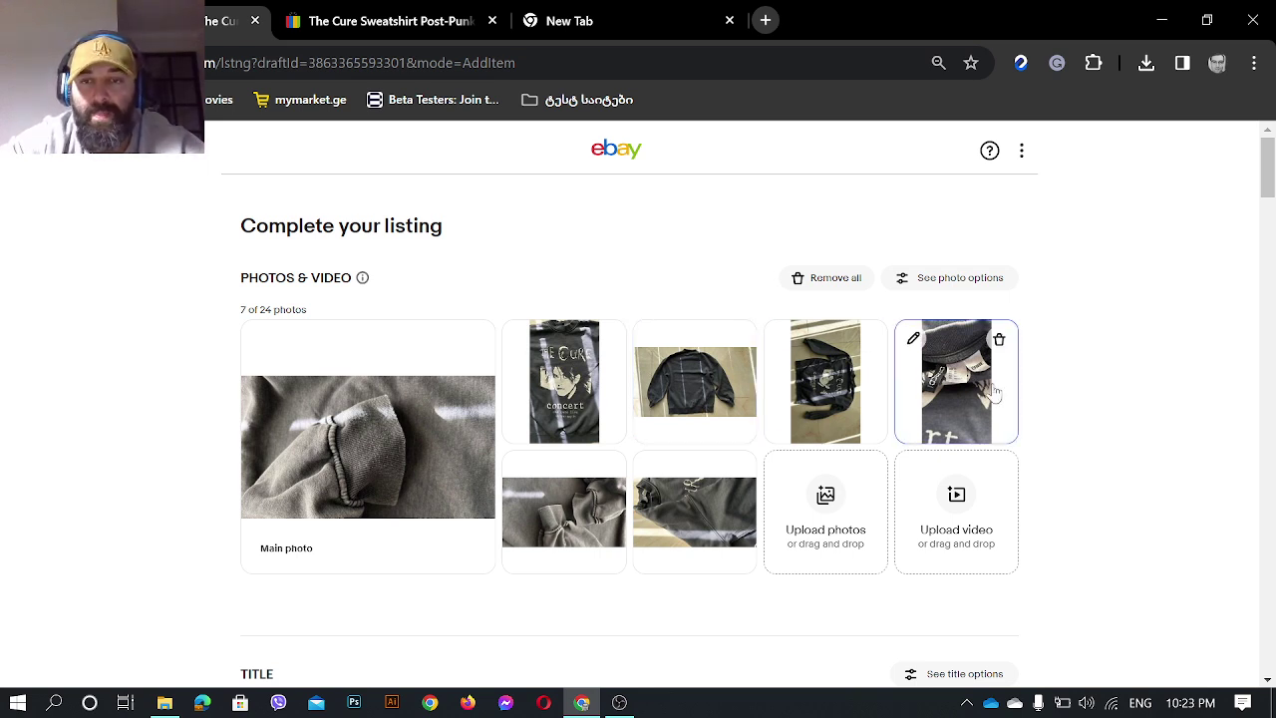
{"action": "left_click", "coordinate": [562, 422]}
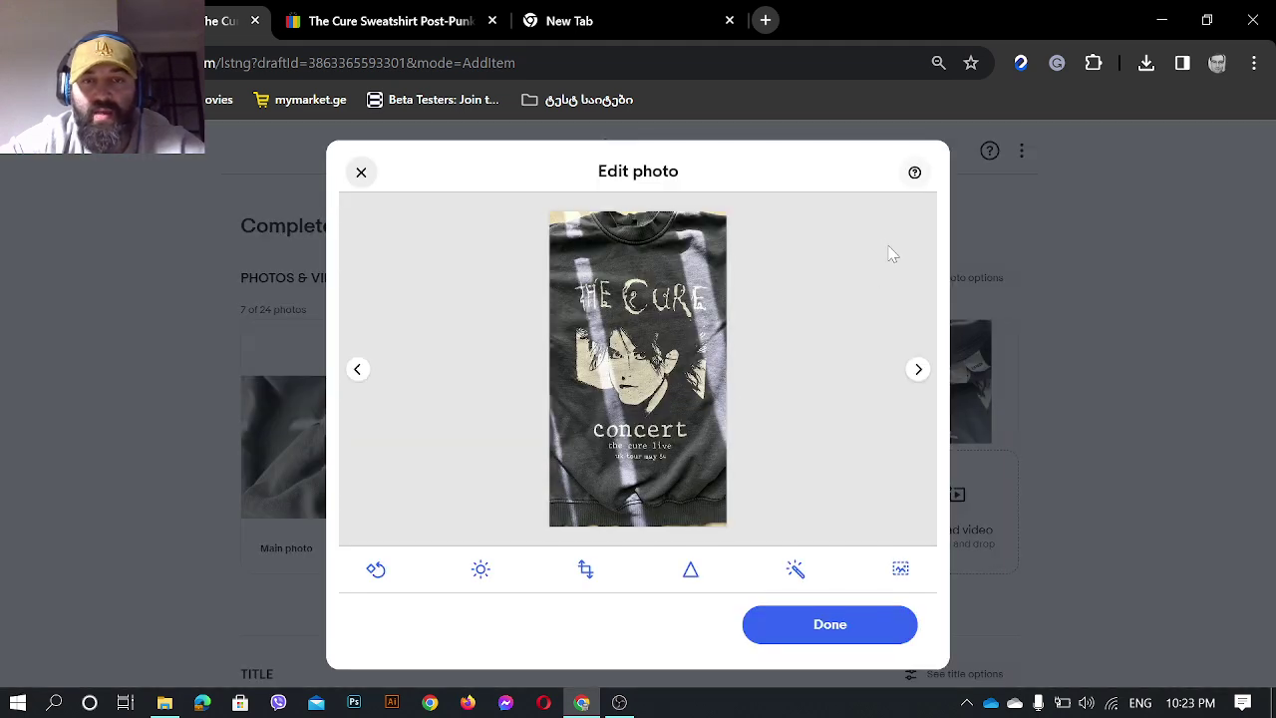
{"action": "left_click", "coordinate": [361, 172]}
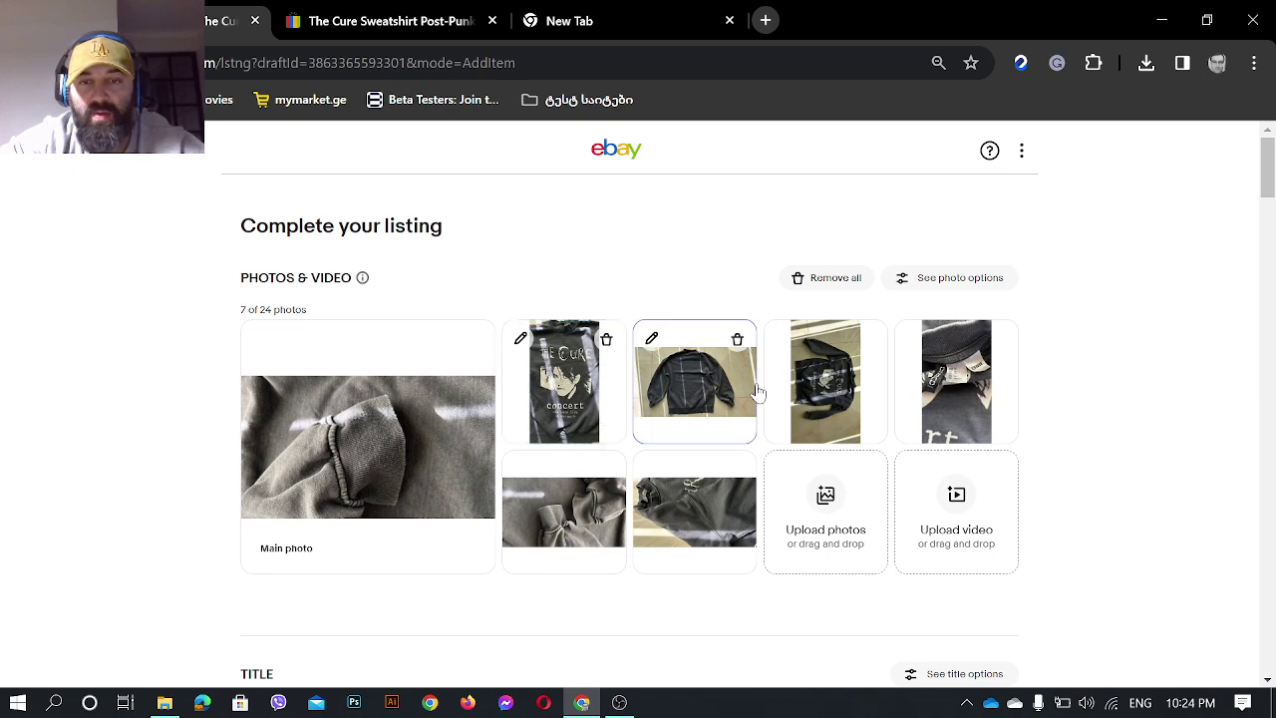
- Rotate the sideways full-front sweatshirt photo 90 degrees counterclockwise, crop it closer around the garment, and save the edit
{"action": "left_click", "coordinate": [815, 394]}
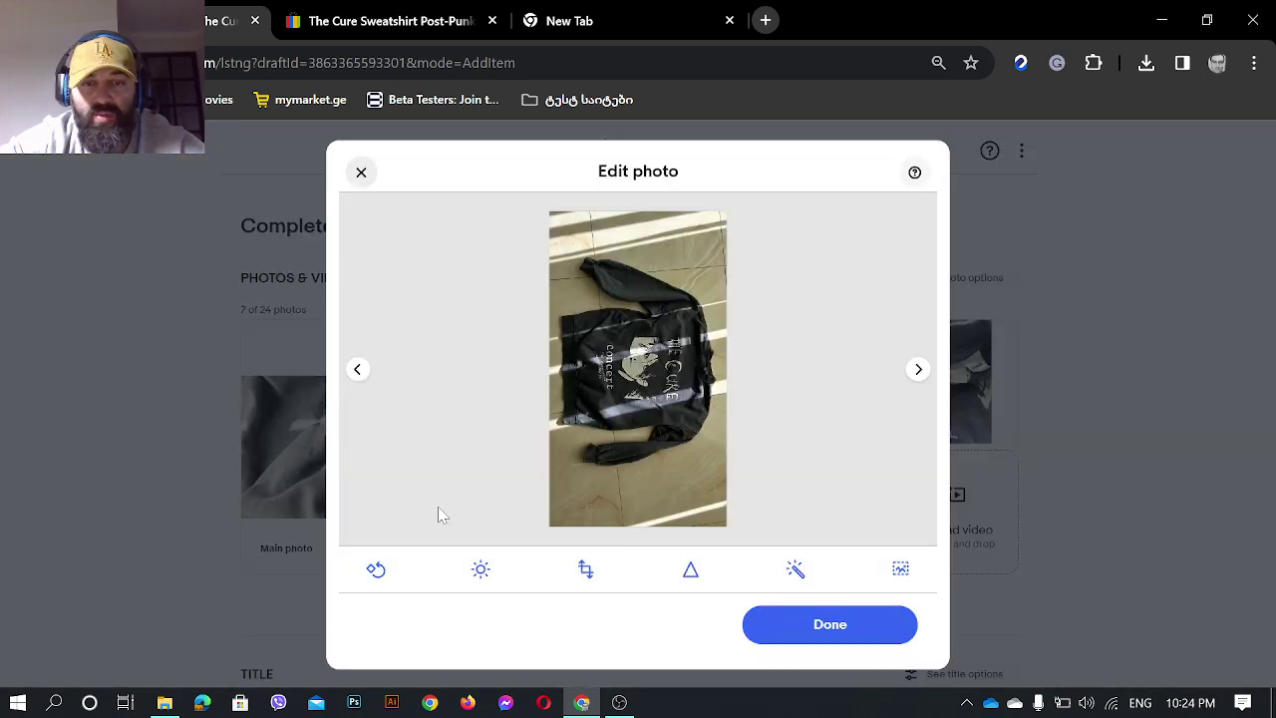
{"action": "left_click", "coordinate": [597, 583]}
{"action": "left_click", "coordinate": [381, 569]}
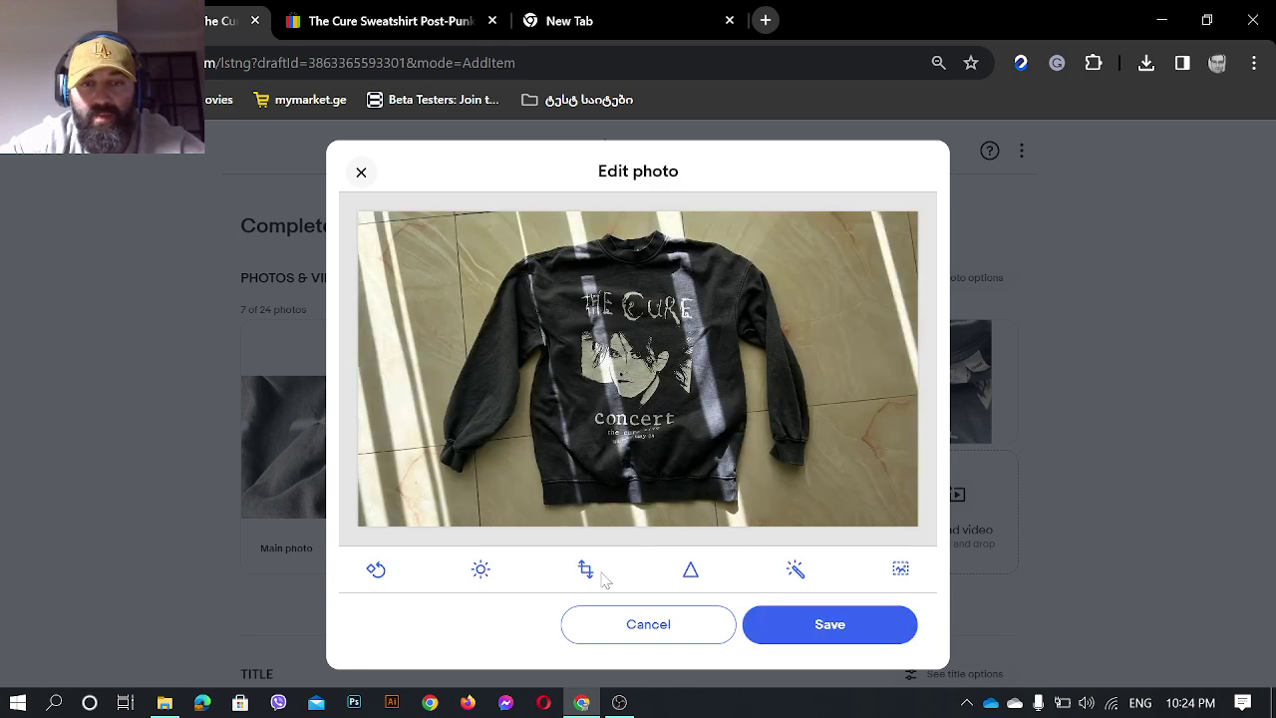
{"action": "left_click", "coordinate": [587, 571]}
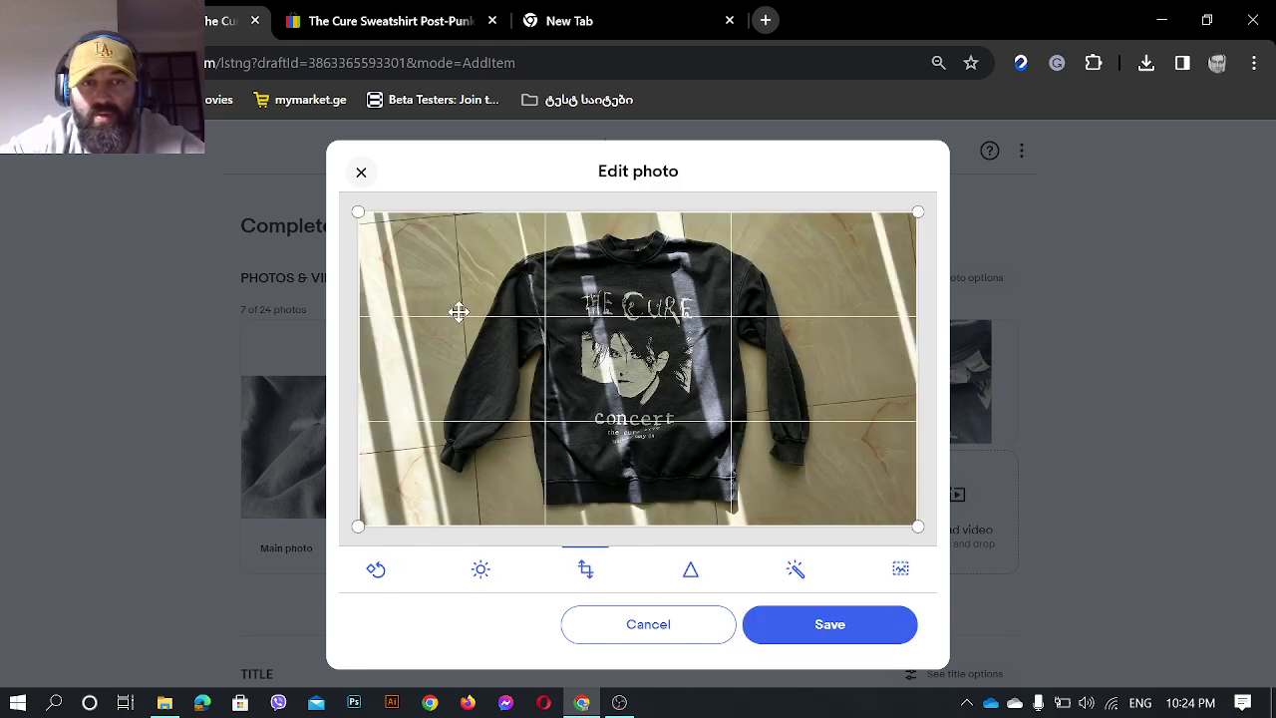
{"action": "left_click_drag", "start_coordinate": [360, 213], "coordinate": [417, 227]}
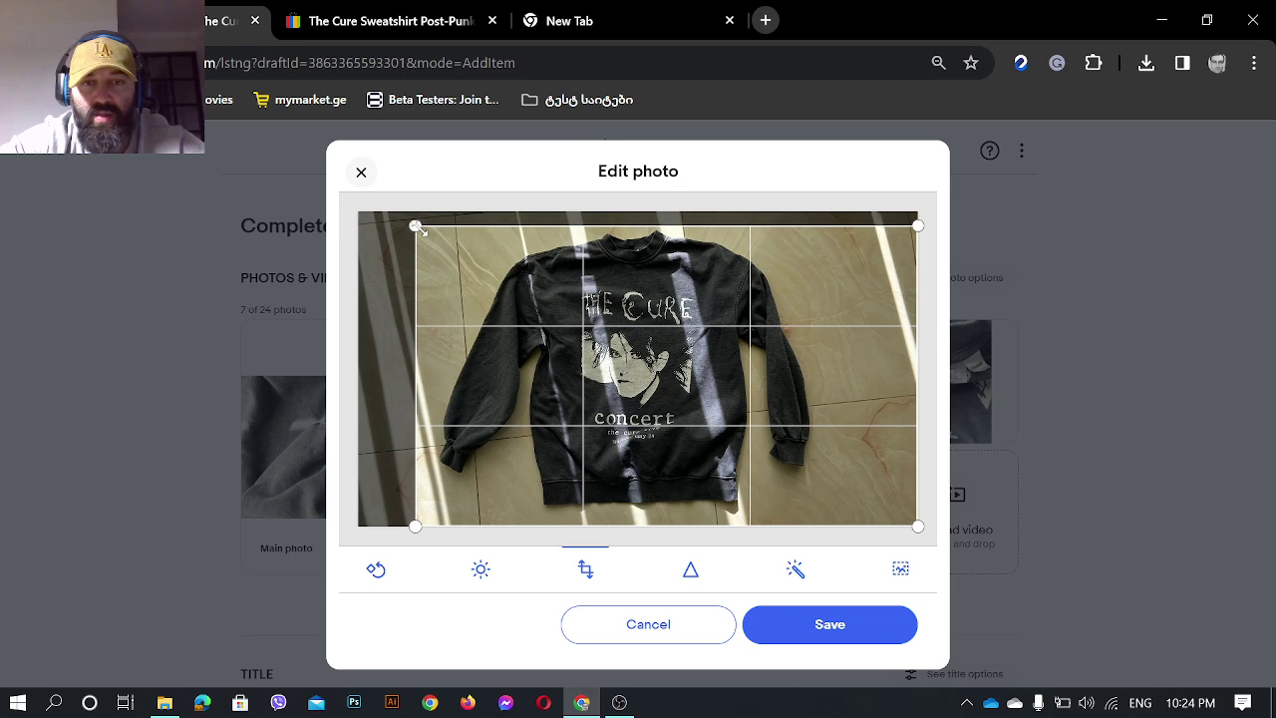
{"action": "left_click_drag", "start_coordinate": [915, 523], "coordinate": [841, 531]}
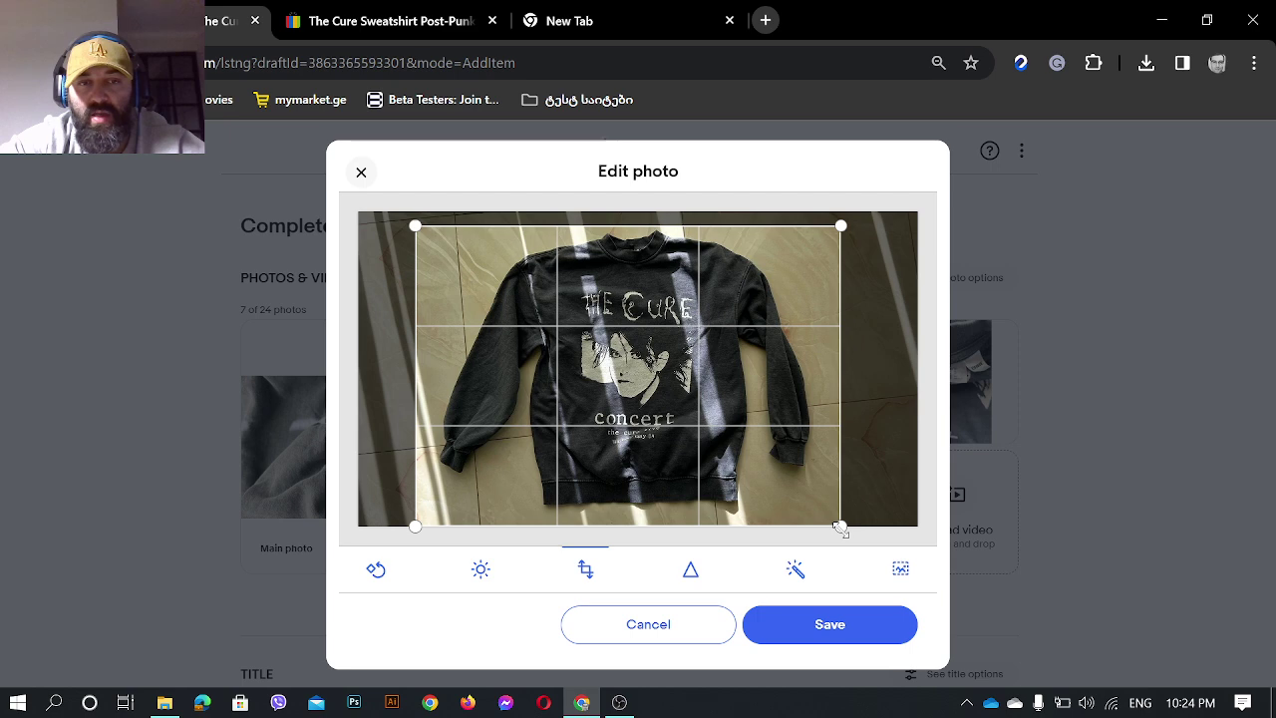
{"action": "left_click", "coordinate": [843, 638]}
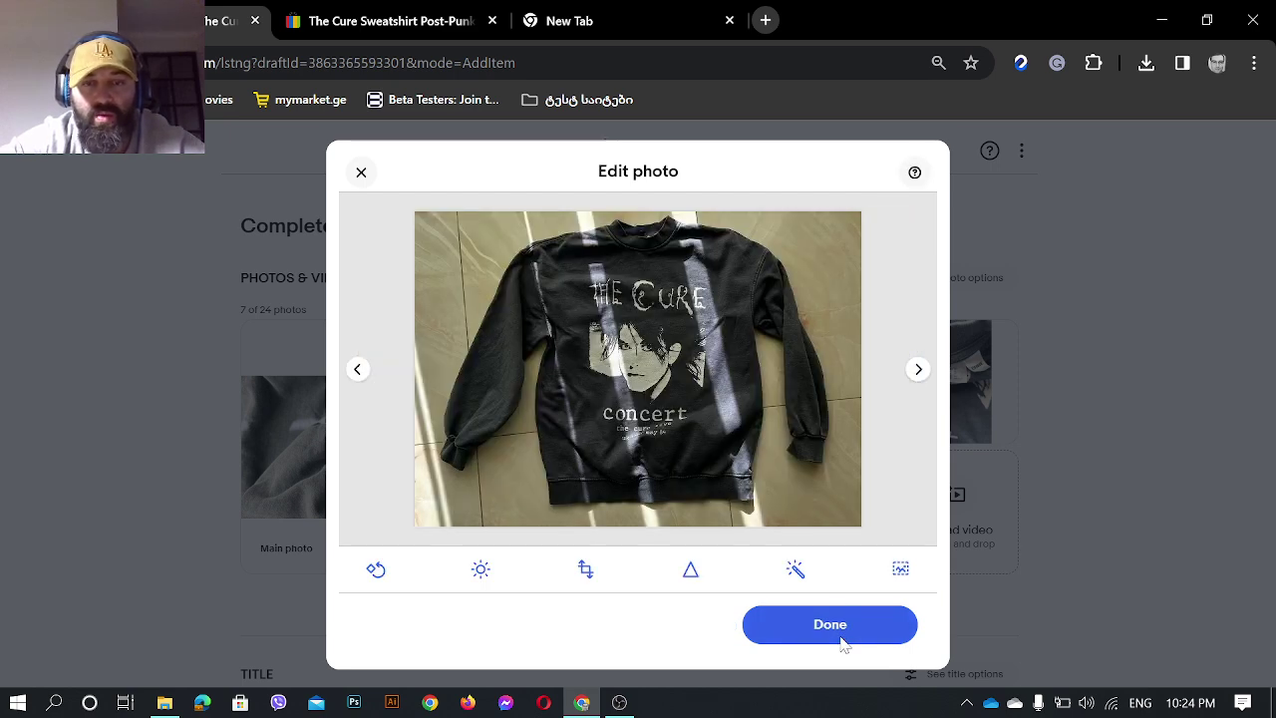
- Try automatic enhancement on the full-front photo, leave the editor without saving, and check the similar Cure sweatshirt listing's main photo
{"action": "left_click", "coordinate": [796, 570]}
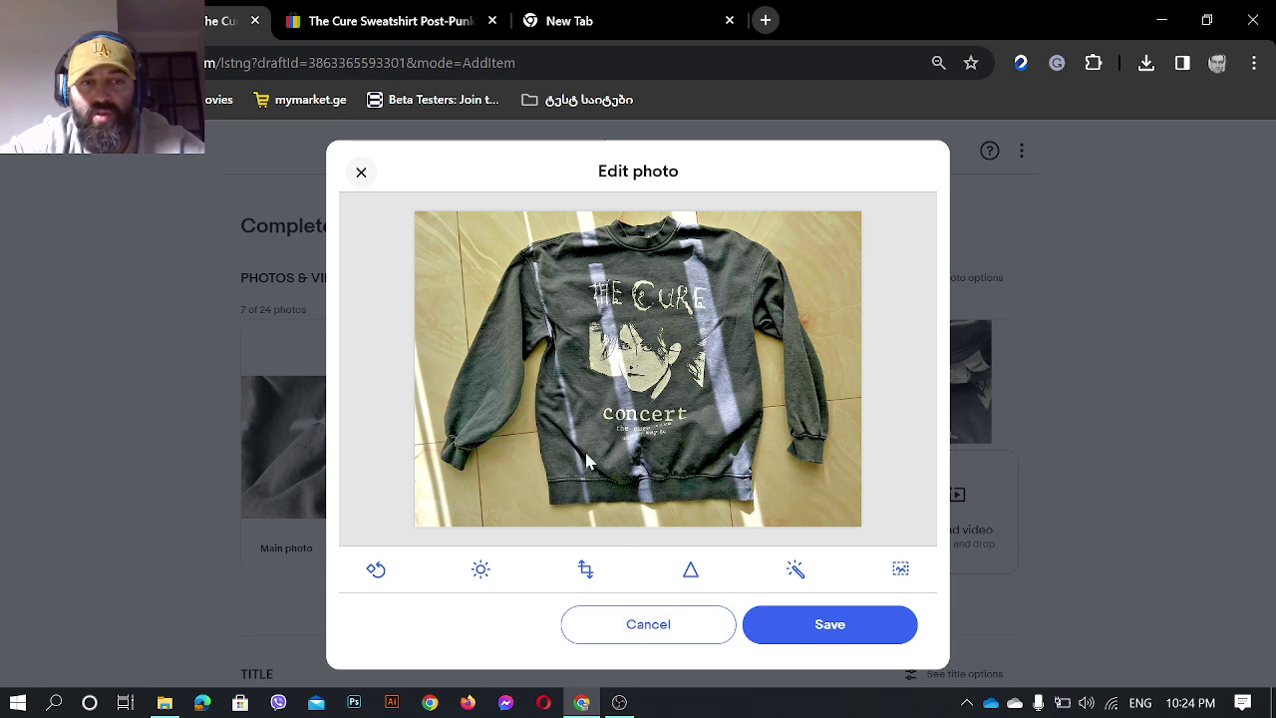
{"action": "left_click", "coordinate": [361, 172]}
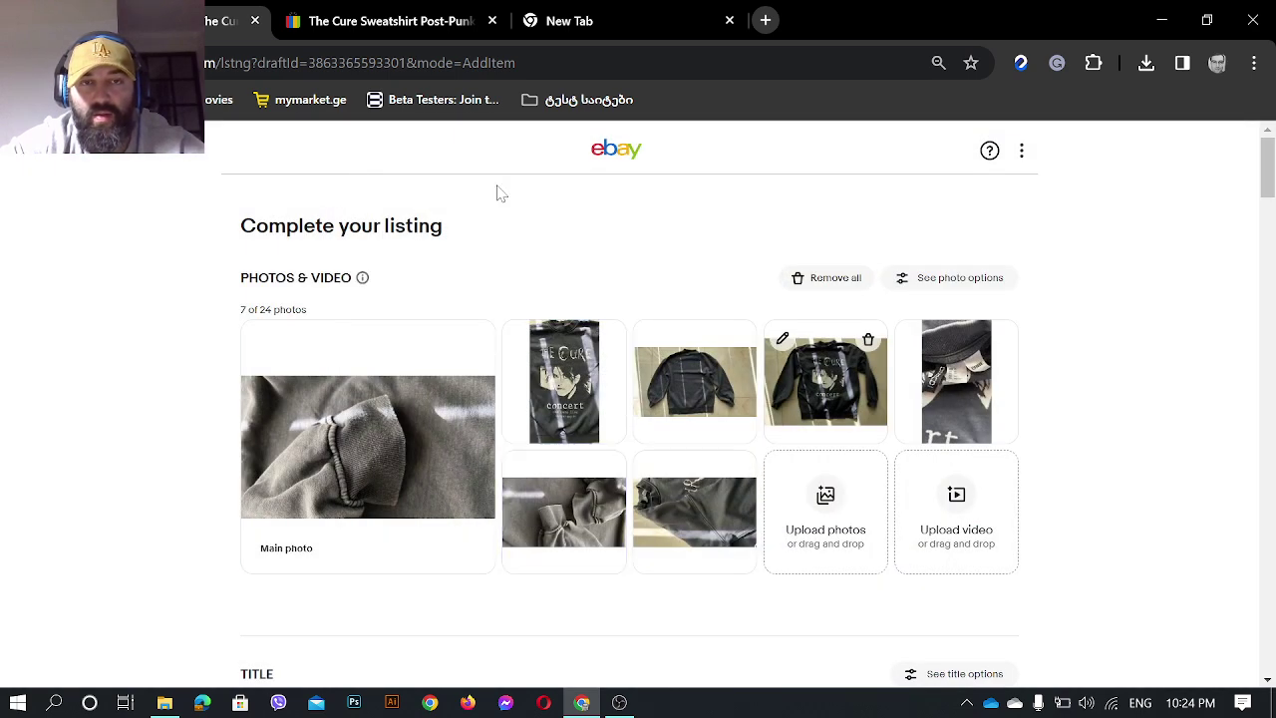
{"action": "left_click", "coordinate": [408, 28]}
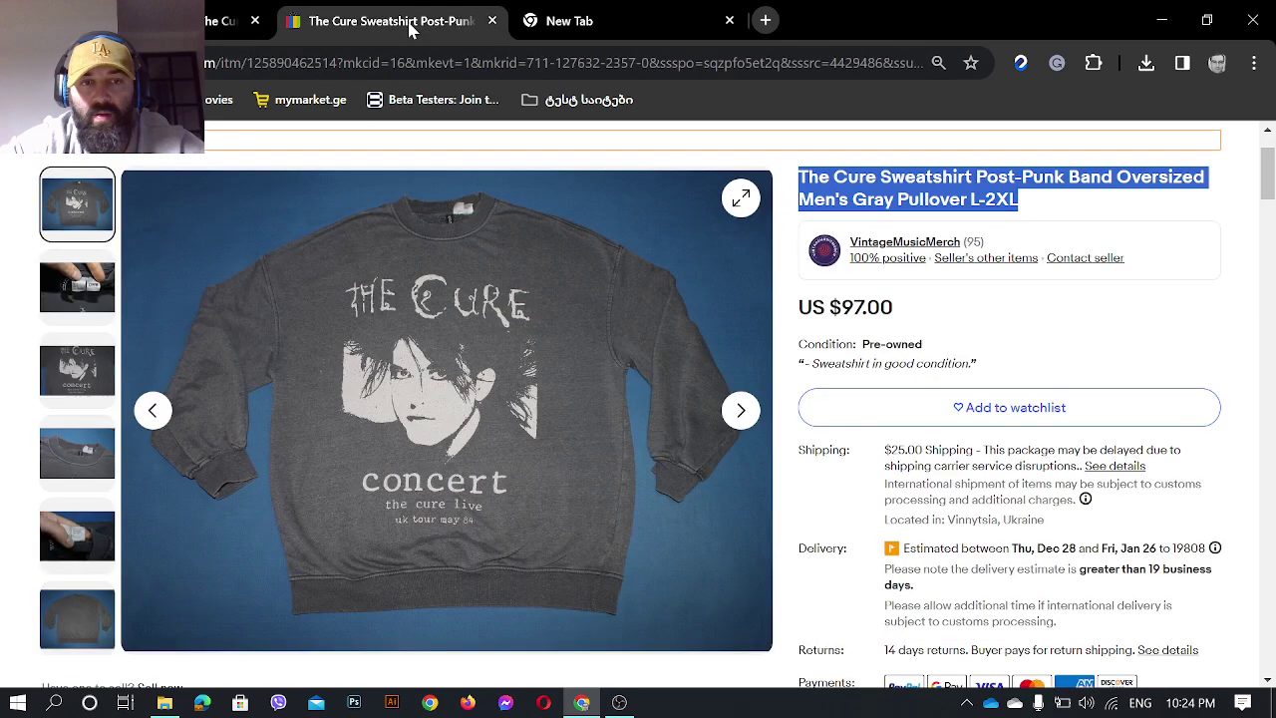
{"action": "left_click", "coordinate": [237, 22]}
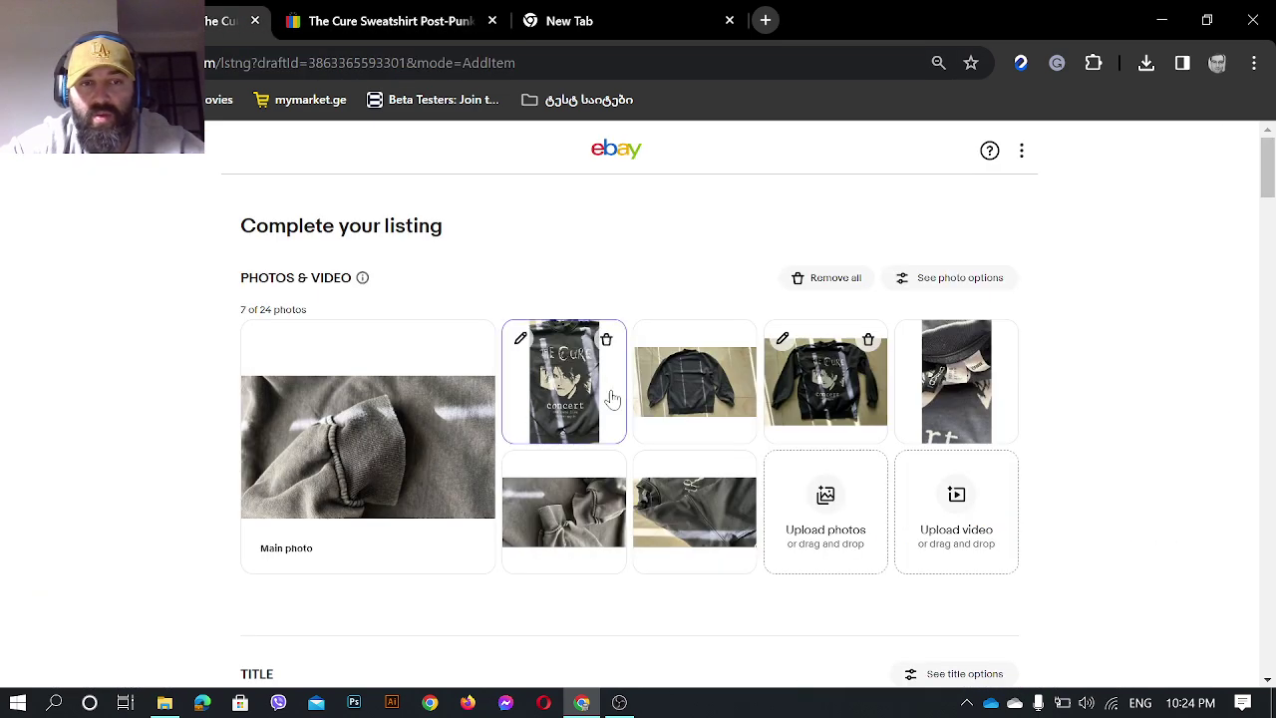
- Crop the full-front photo tighter along its bottom, left and right edges, save it, and finish editing the photo
{"action": "left_click", "coordinate": [831, 407]}
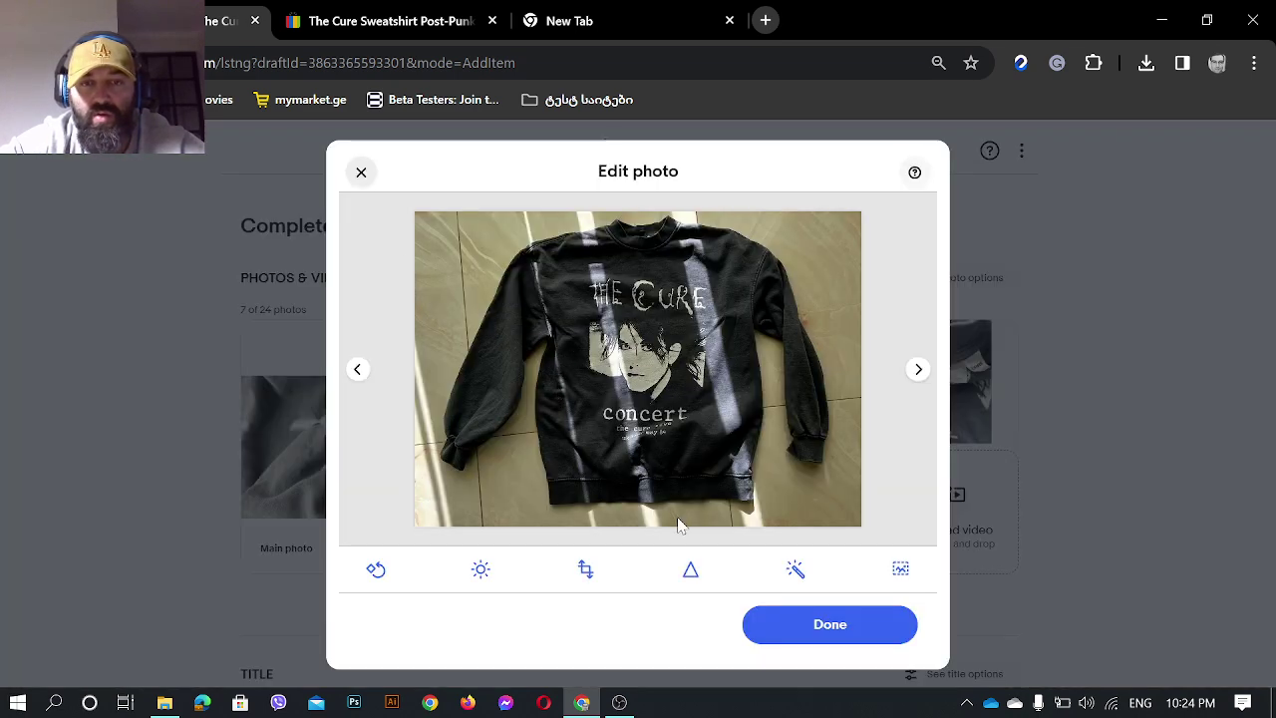
{"action": "left_click", "coordinate": [584, 570]}
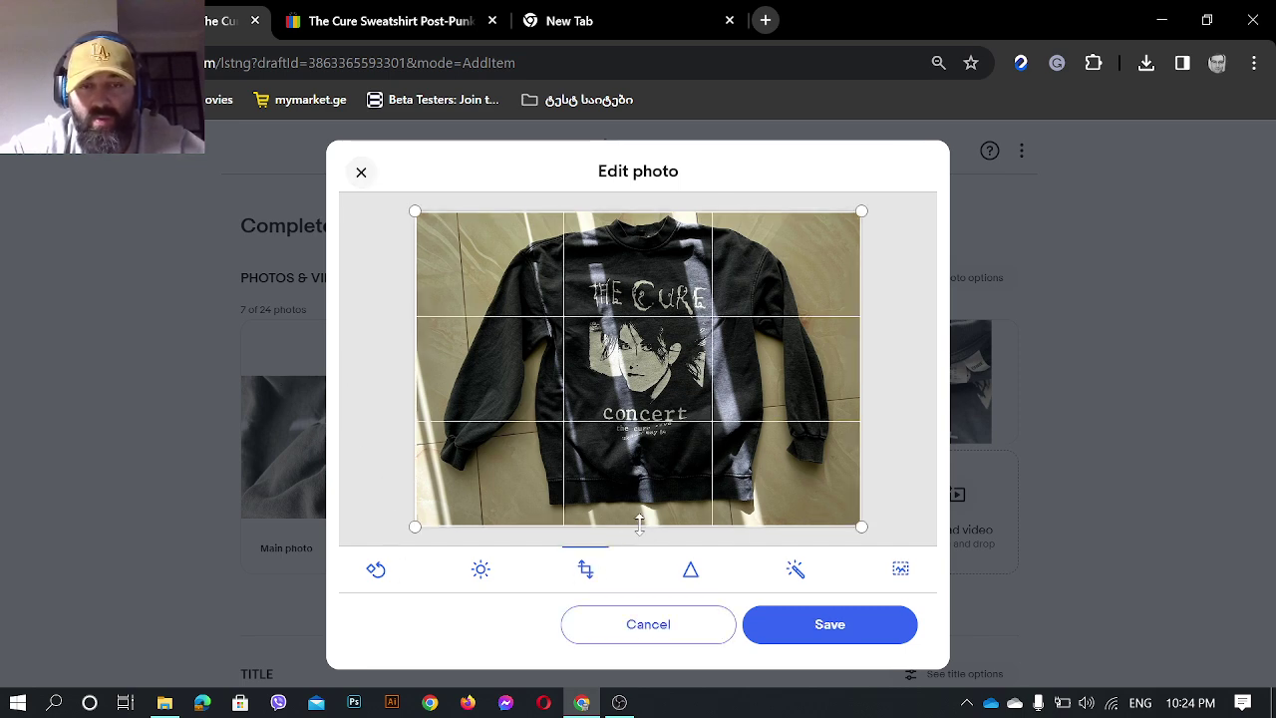
{"action": "left_click_drag", "start_coordinate": [637, 525], "coordinate": [637, 514]}
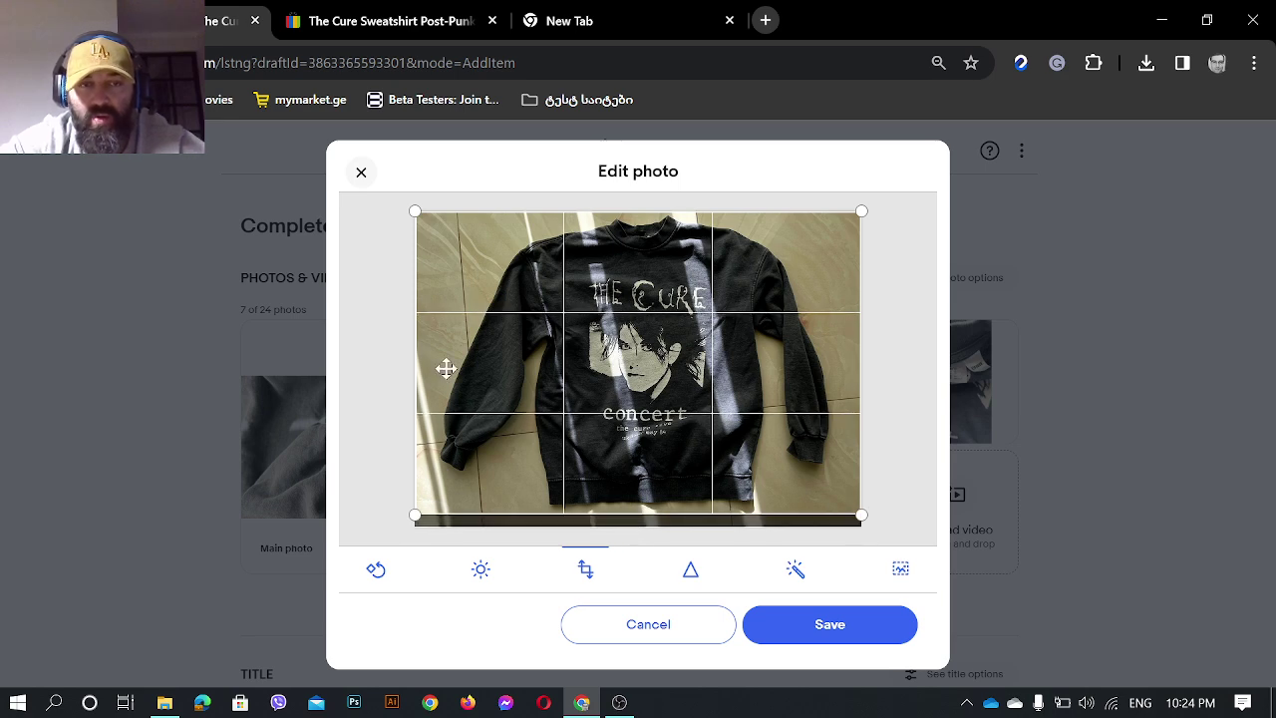
{"action": "left_click_drag", "start_coordinate": [415, 342], "coordinate": [431, 343]}
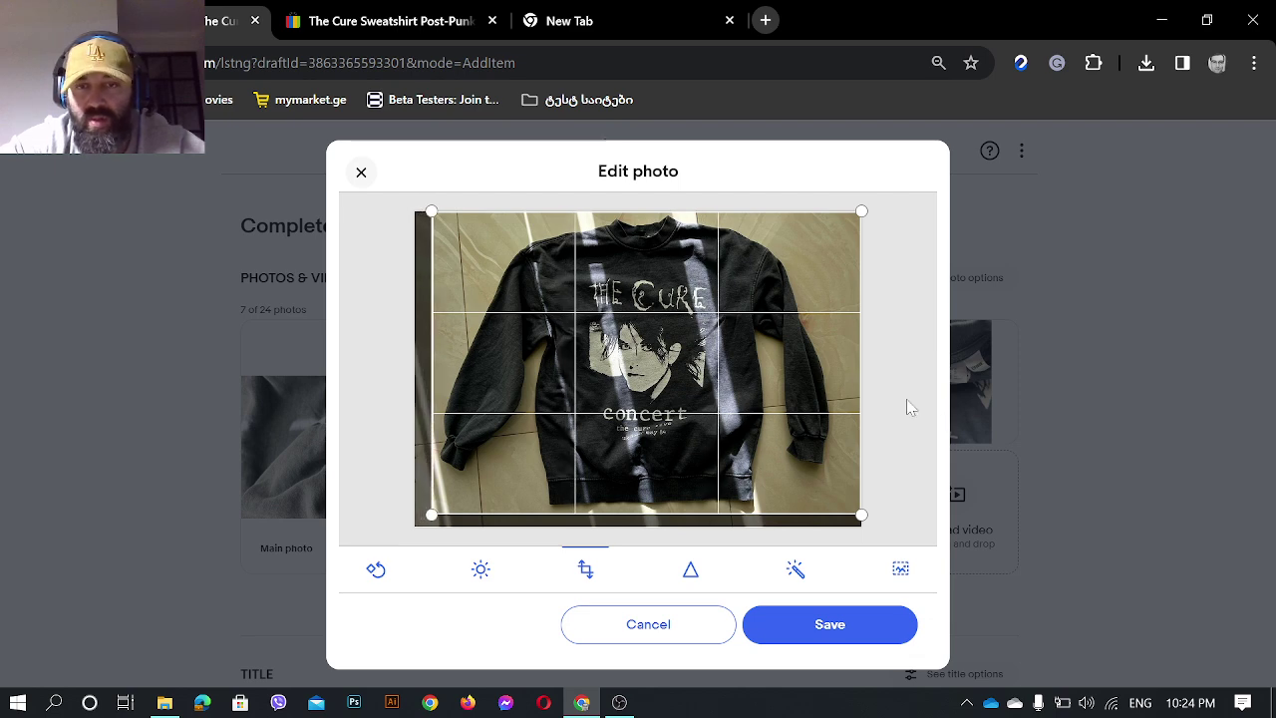
{"action": "left_click_drag", "start_coordinate": [859, 374], "coordinate": [831, 372]}
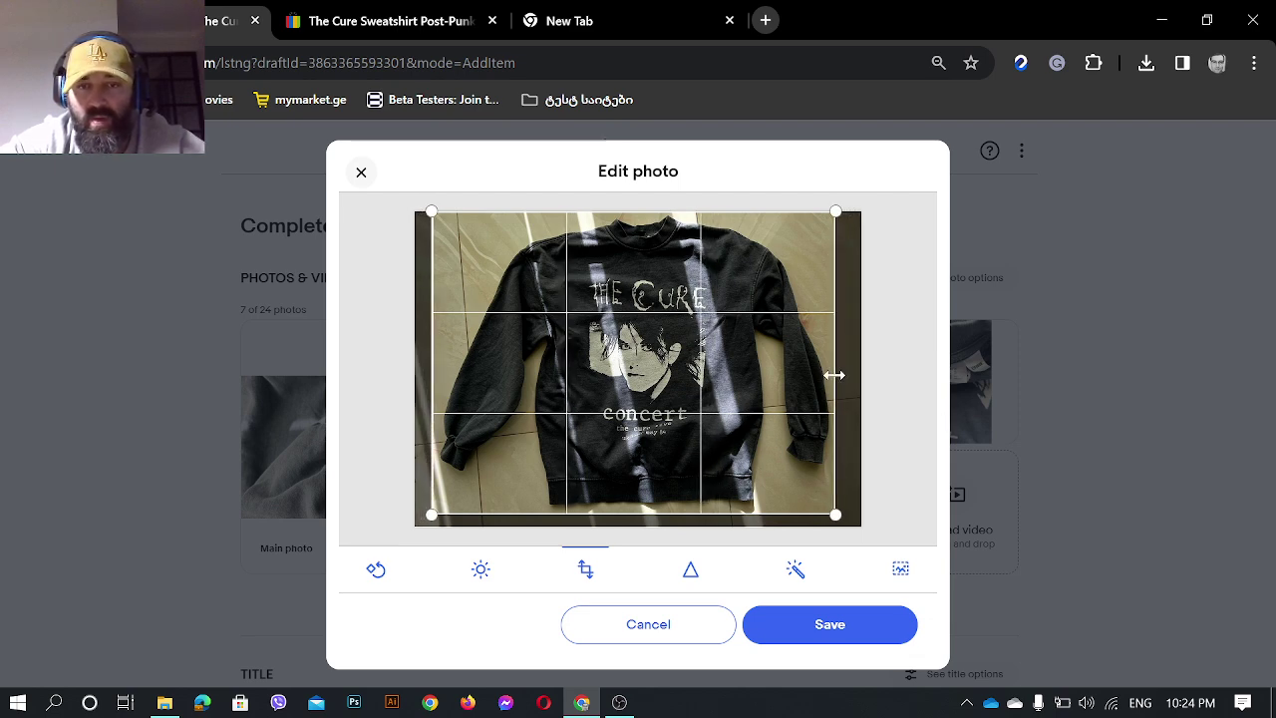
{"action": "left_click", "coordinate": [852, 626]}
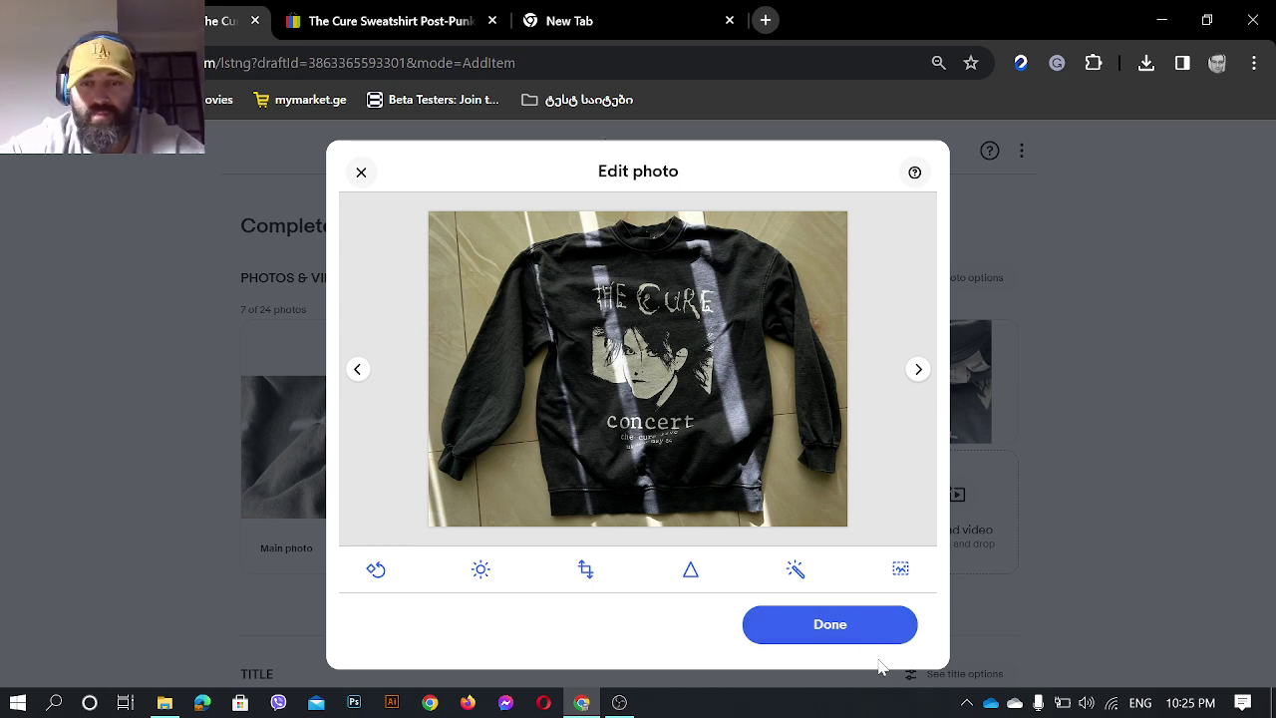
{"action": "left_click", "coordinate": [838, 627]}
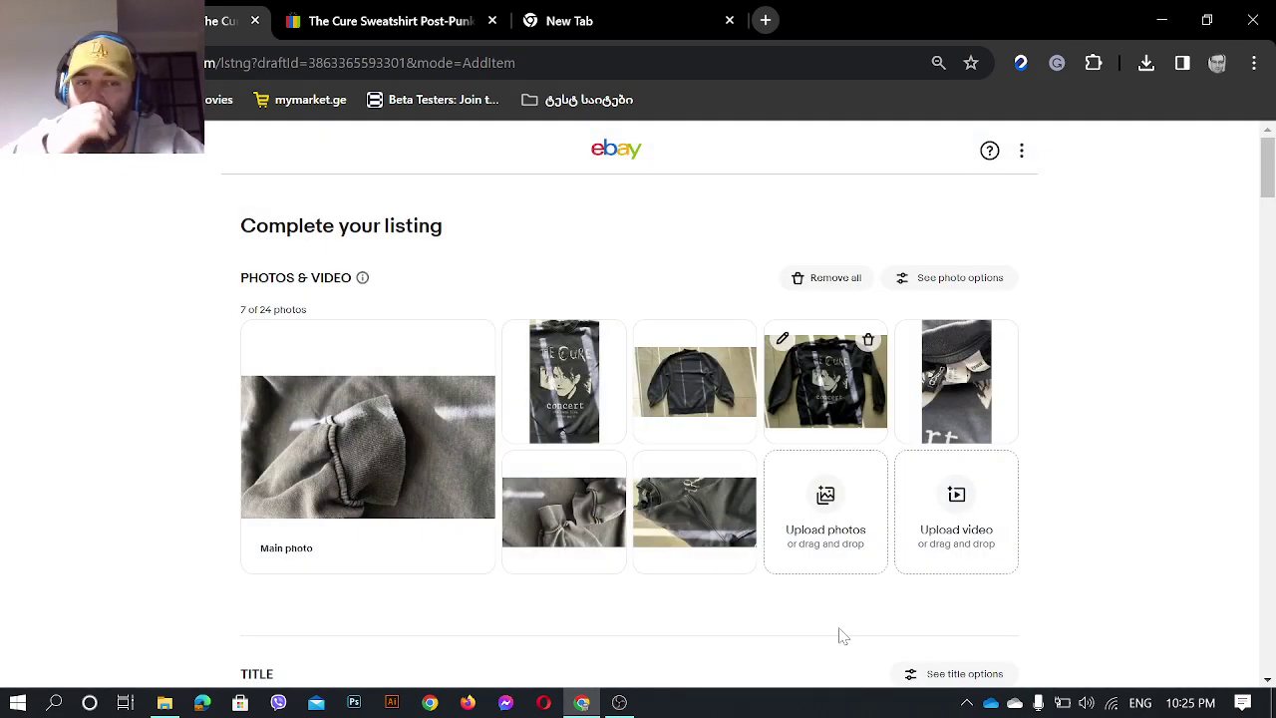
- Make the full-front photo the main one, followed by the front print, neck label, back view and collar-side fabric photos, with the cuff close-ups last
{"action": "left_click_drag", "start_coordinate": [847, 419], "coordinate": [394, 454]}
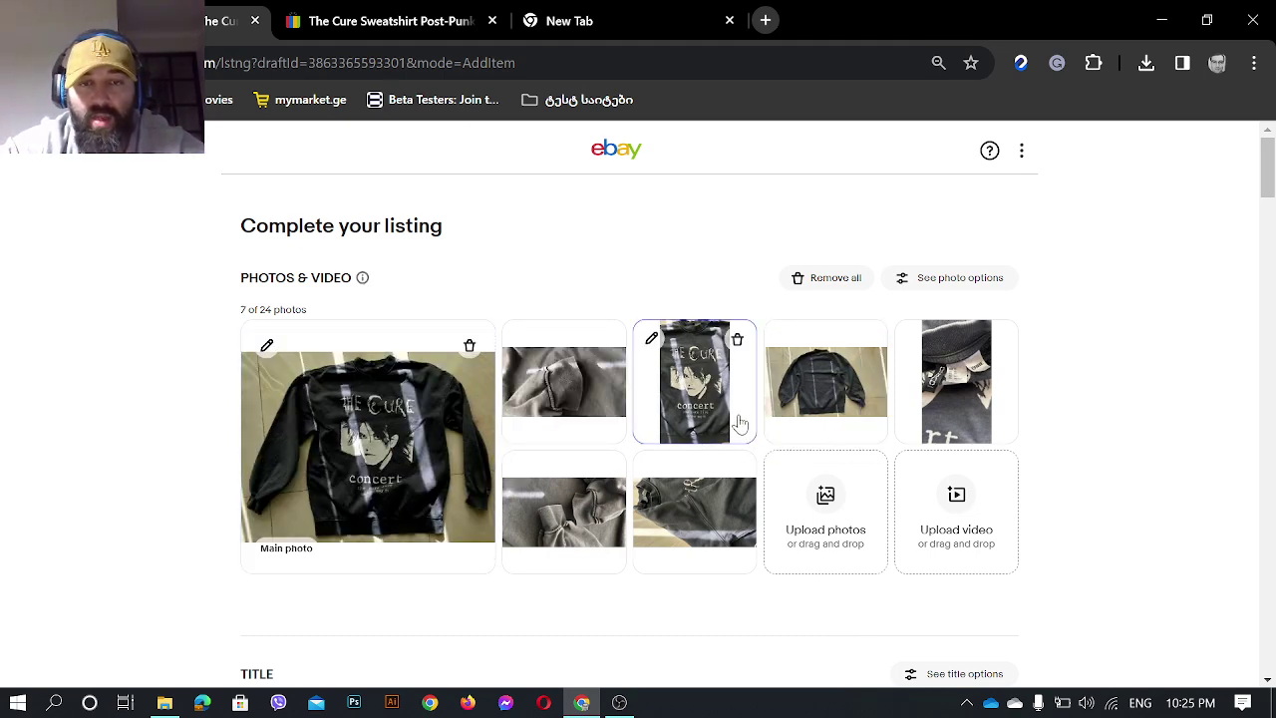
{"action": "left_click_drag", "start_coordinate": [716, 414], "coordinate": [612, 418]}
{"action": "left_click_drag", "start_coordinate": [947, 380], "coordinate": [663, 369]}
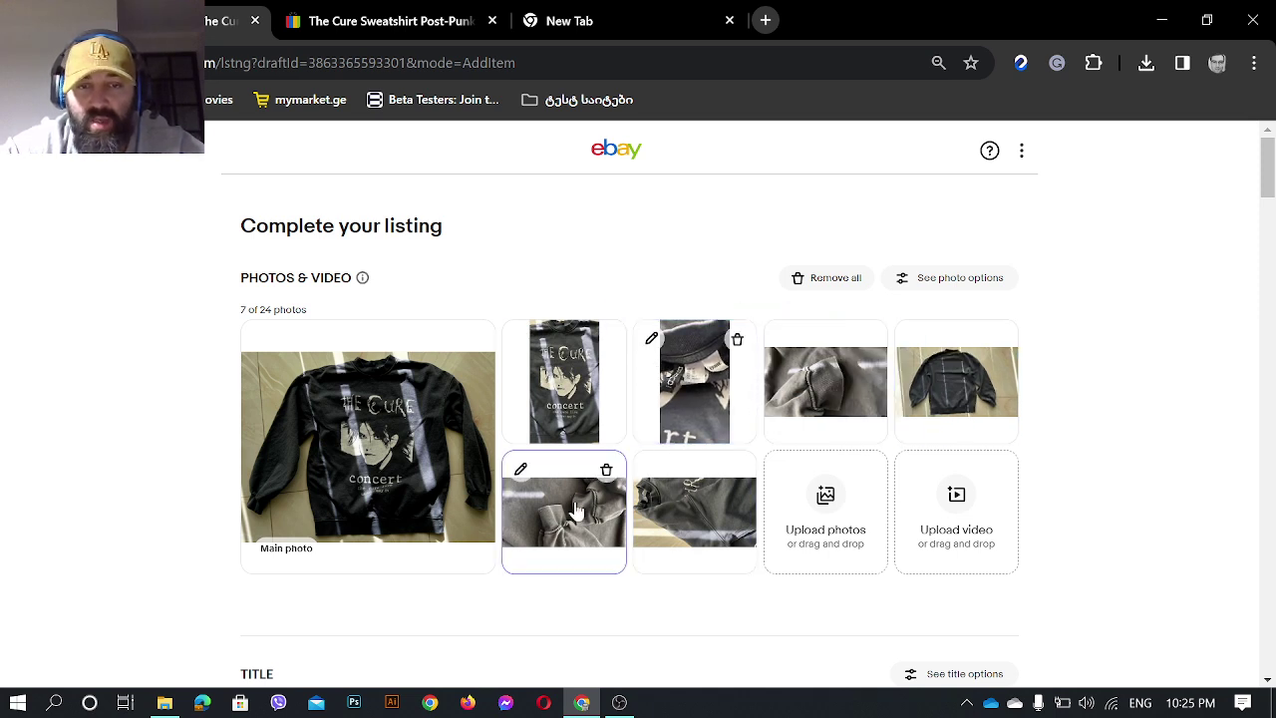
{"action": "left_click_drag", "start_coordinate": [991, 339], "coordinate": [859, 358]}
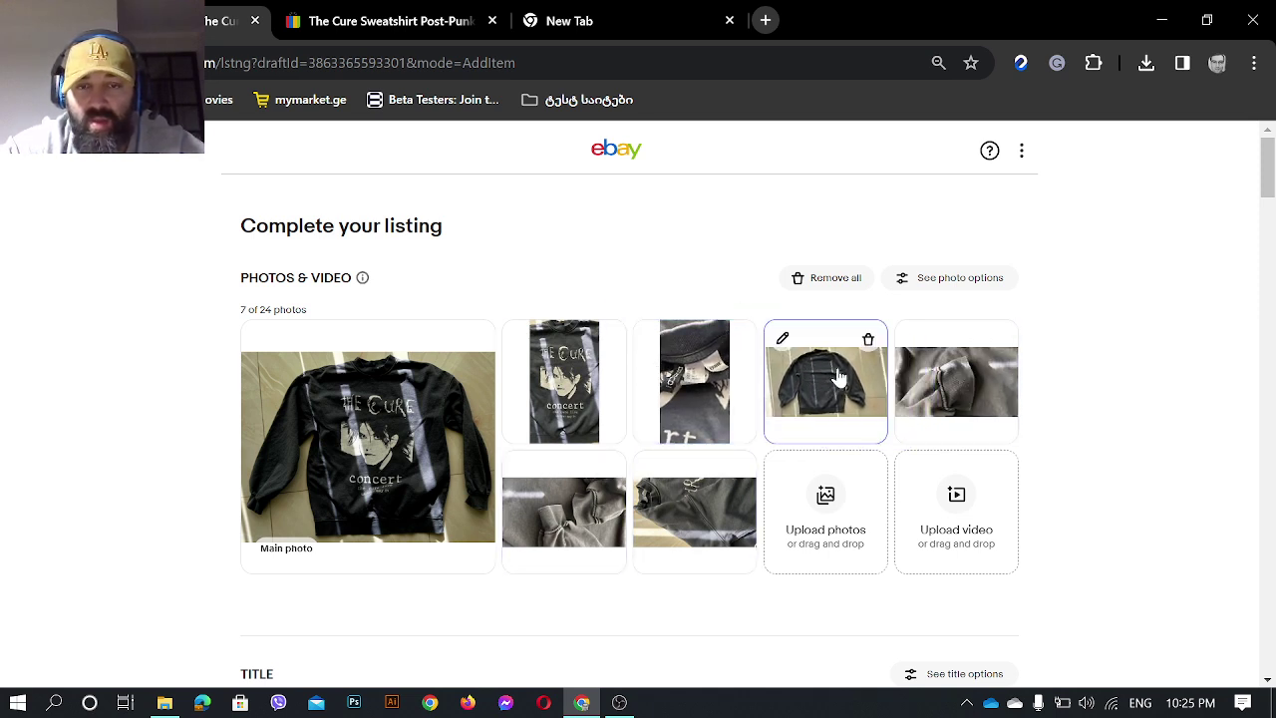
{"action": "left_click_drag", "start_coordinate": [694, 519], "coordinate": [952, 384]}
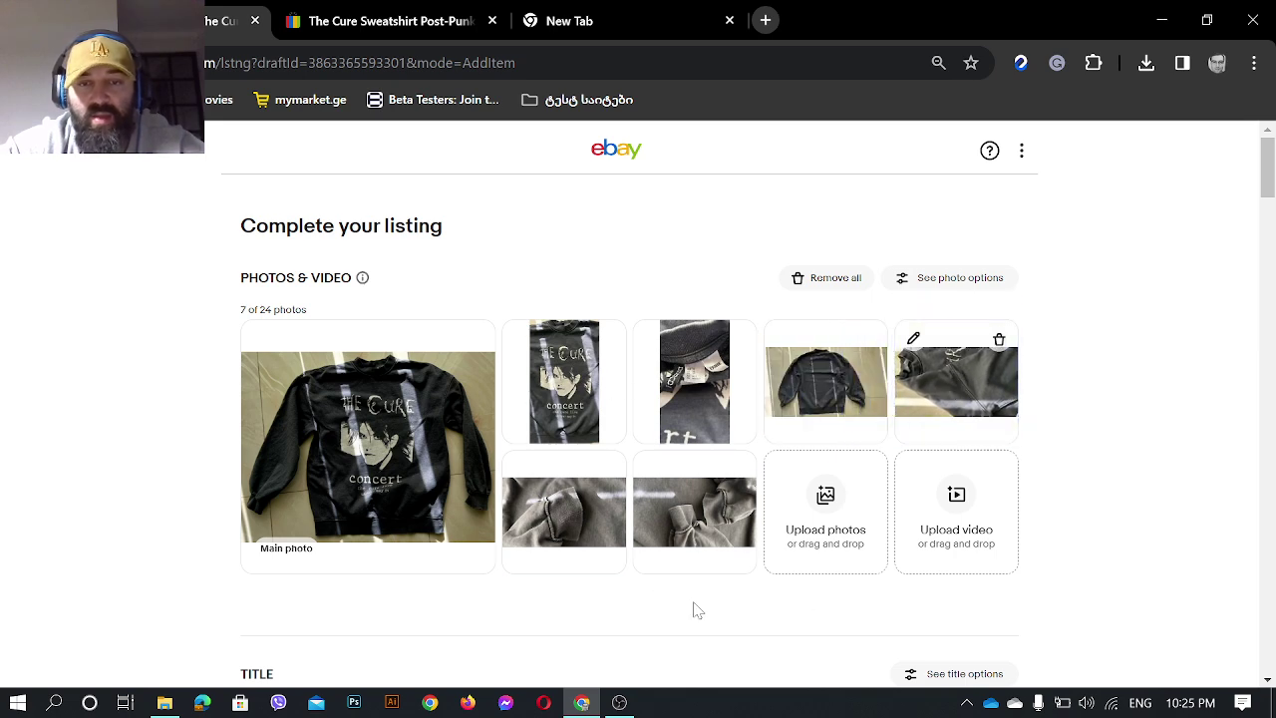
- Open the first cuff close-up in the photo editor to inspect it, and close the editor without making edits
{"action": "left_click", "coordinate": [561, 525]}
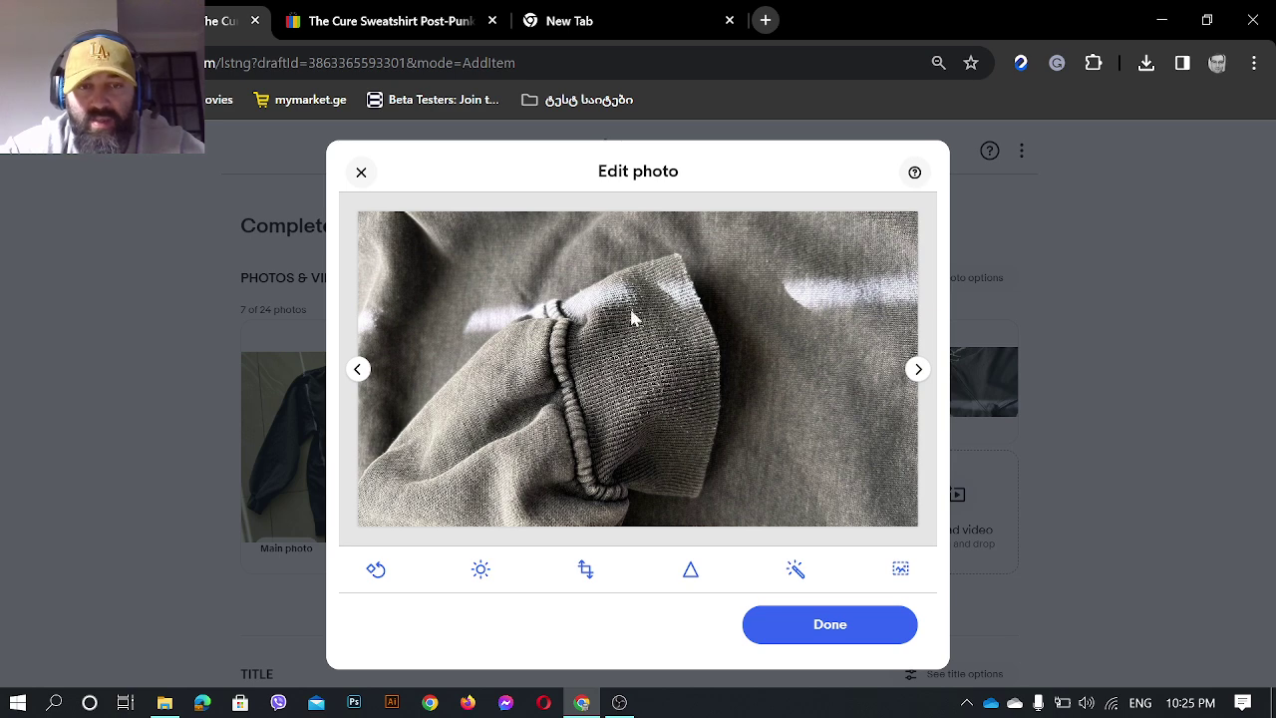
{"action": "left_click_drag", "start_coordinate": [711, 167], "coordinate": [333, 160]}
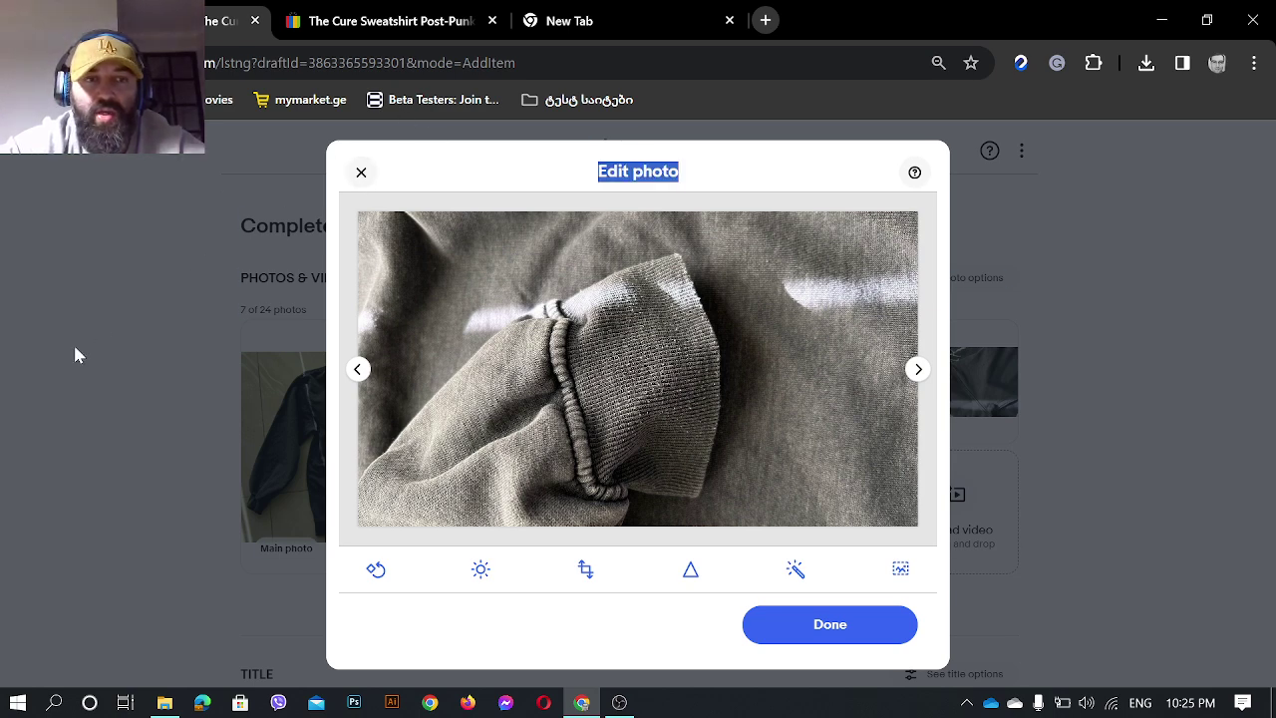
{"action": "left_click", "coordinate": [361, 172]}
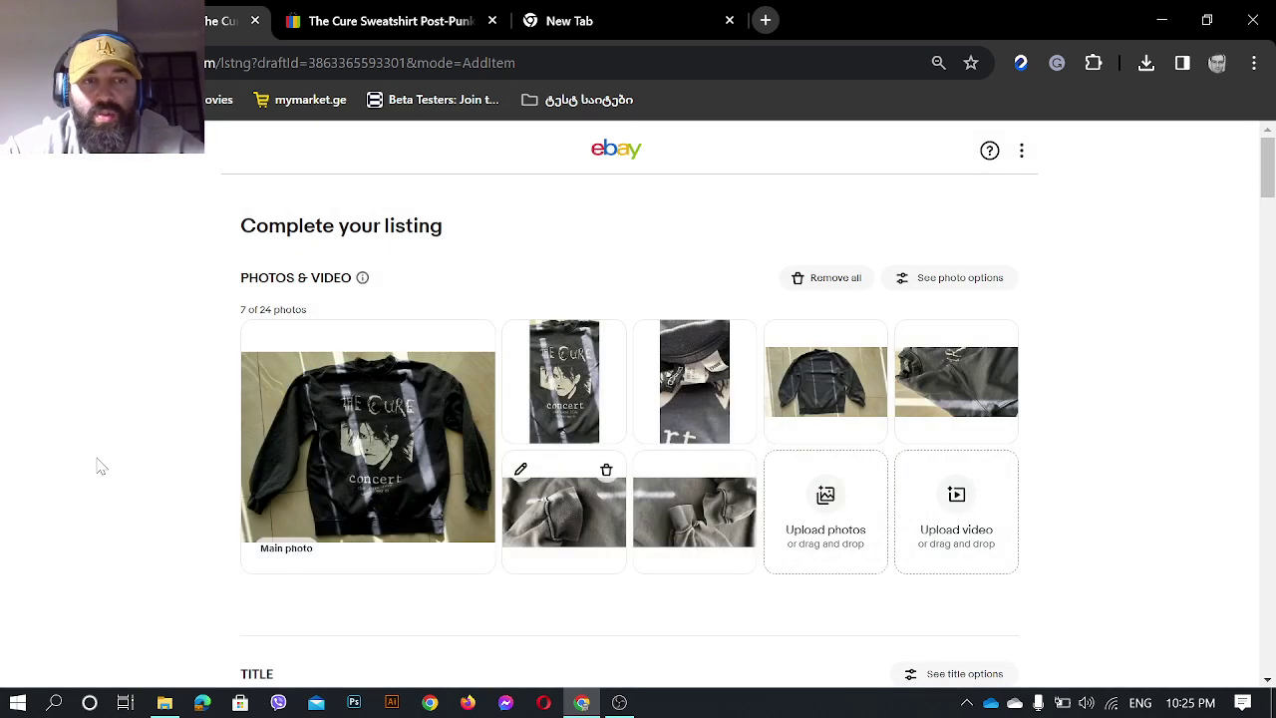
- Review the listing's title, the optional subtitle and its fee, the item category and the required item specifics
{"action": "scroll", "coordinate": [99, 466], "scroll_direction": "down", "scroll_amount": 3}
{"action": "scroll", "coordinate": [99, 465], "scroll_direction": "down", "scroll_amount": 1}
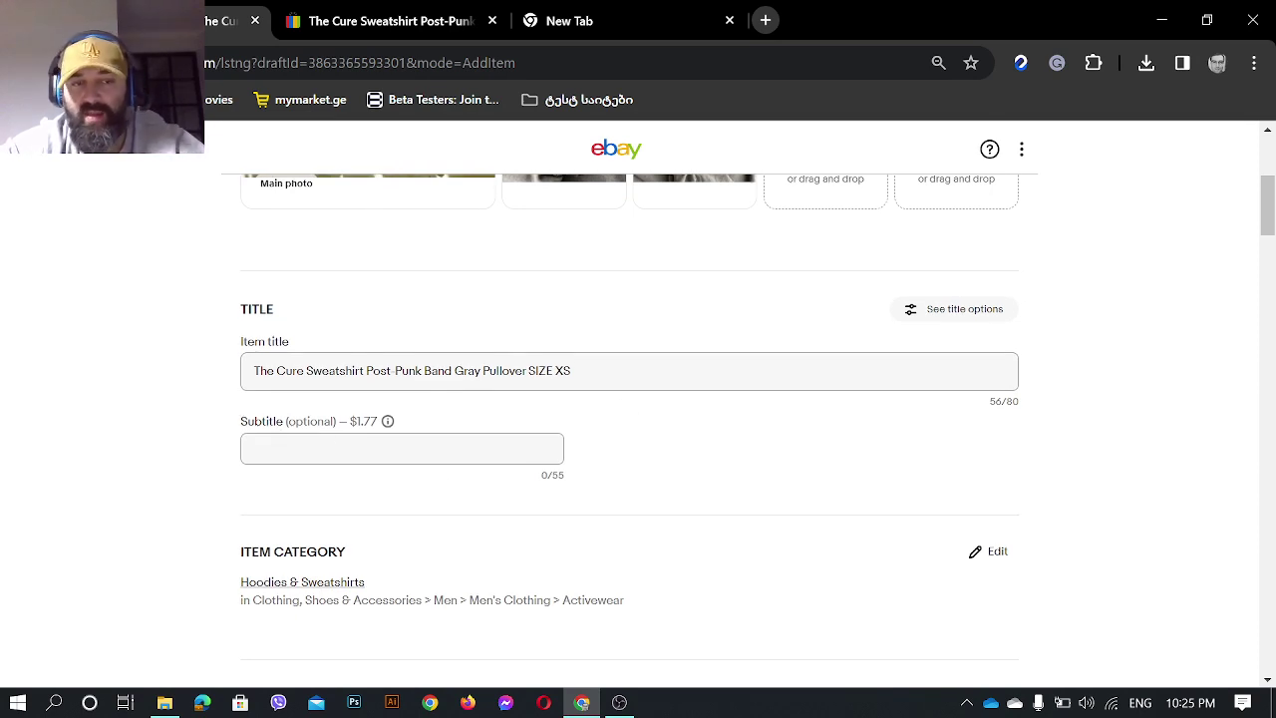
{"action": "left_click", "coordinate": [389, 449]}
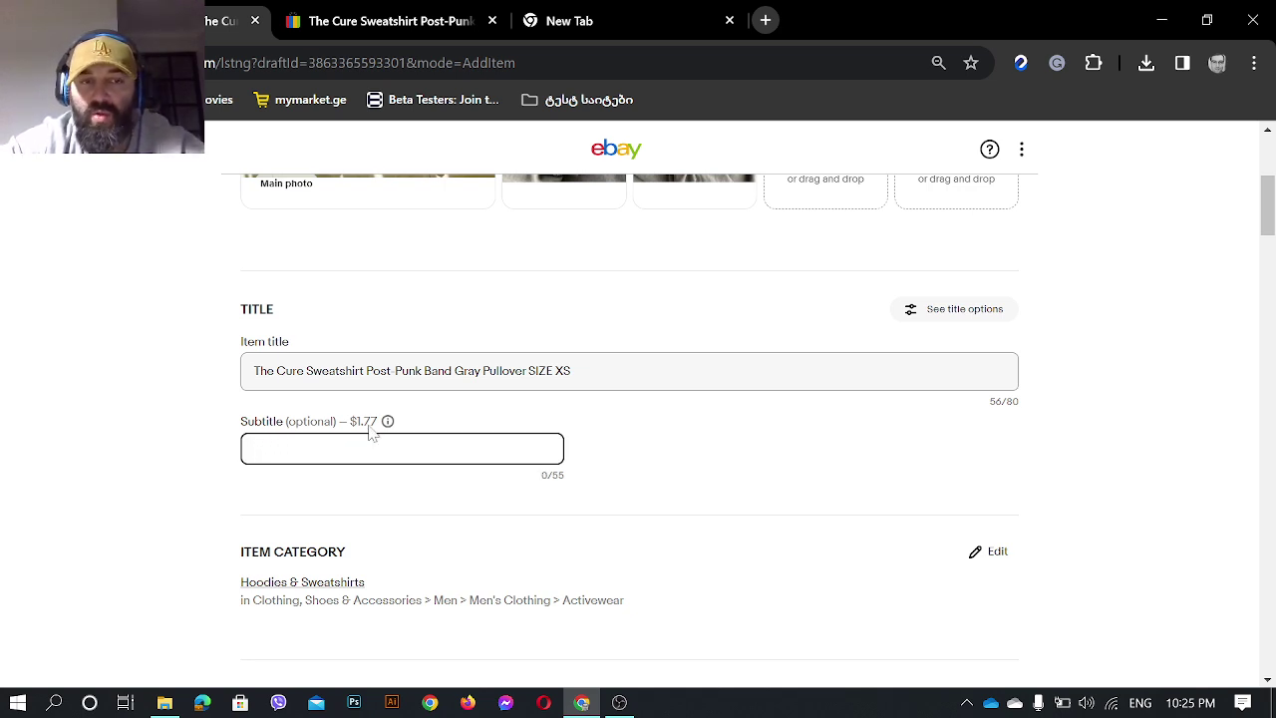
{"action": "left_click_drag", "start_coordinate": [359, 423], "coordinate": [372, 423]}
{"action": "left_click", "coordinate": [179, 446]}
{"action": "scroll", "coordinate": [179, 446], "scroll_direction": "down", "scroll_amount": 1}
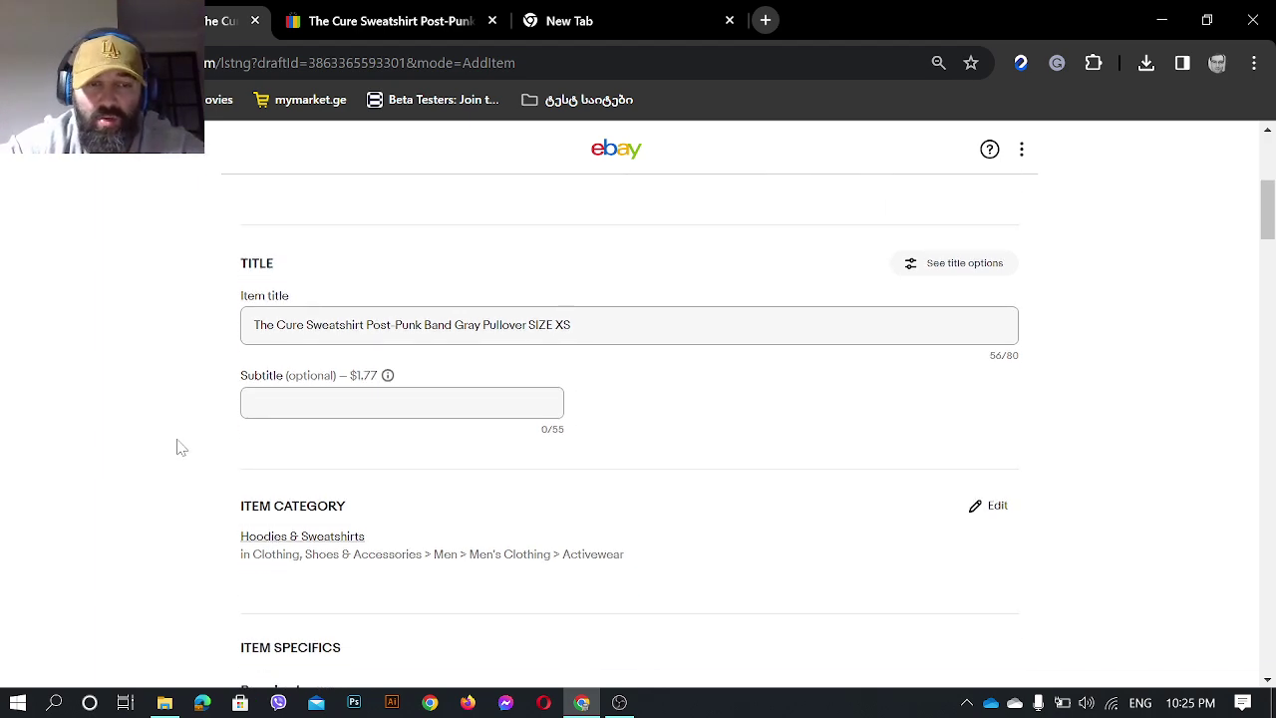
{"action": "scroll", "coordinate": [179, 447], "scroll_direction": "down", "scroll_amount": 5}
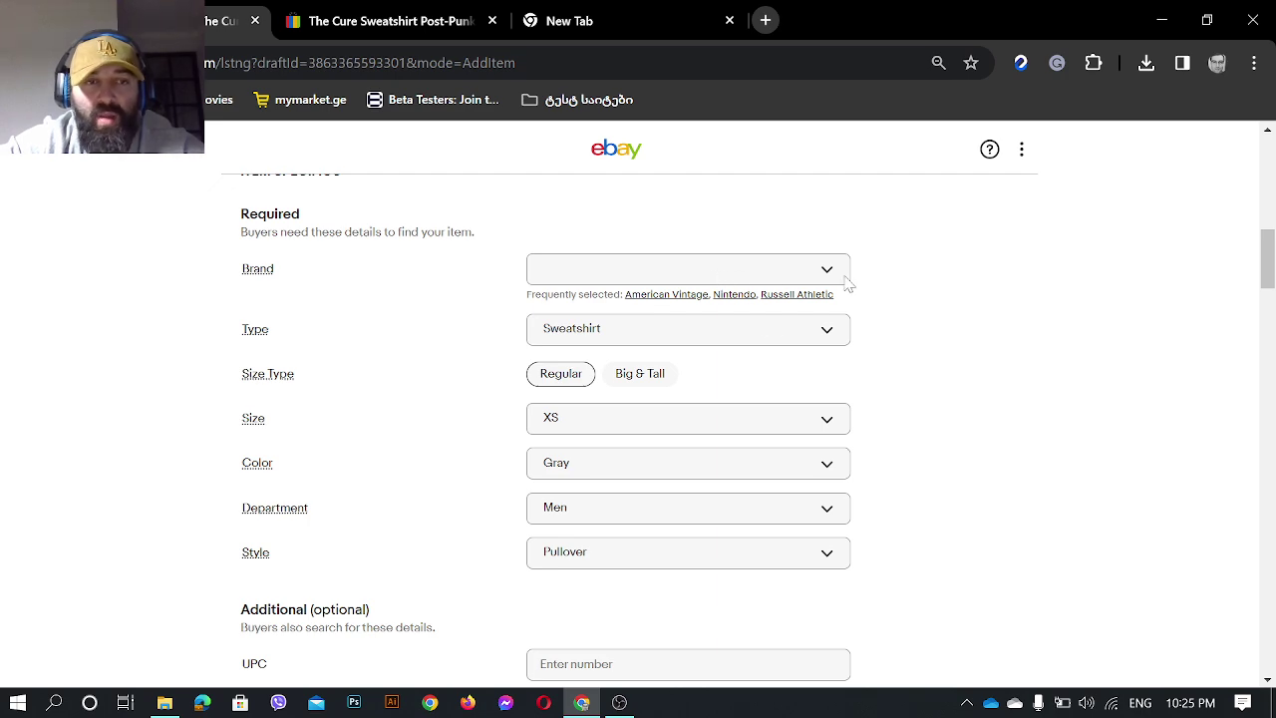
{"action": "scroll", "coordinate": [342, 281], "scroll_direction": "up", "scroll_amount": 8}
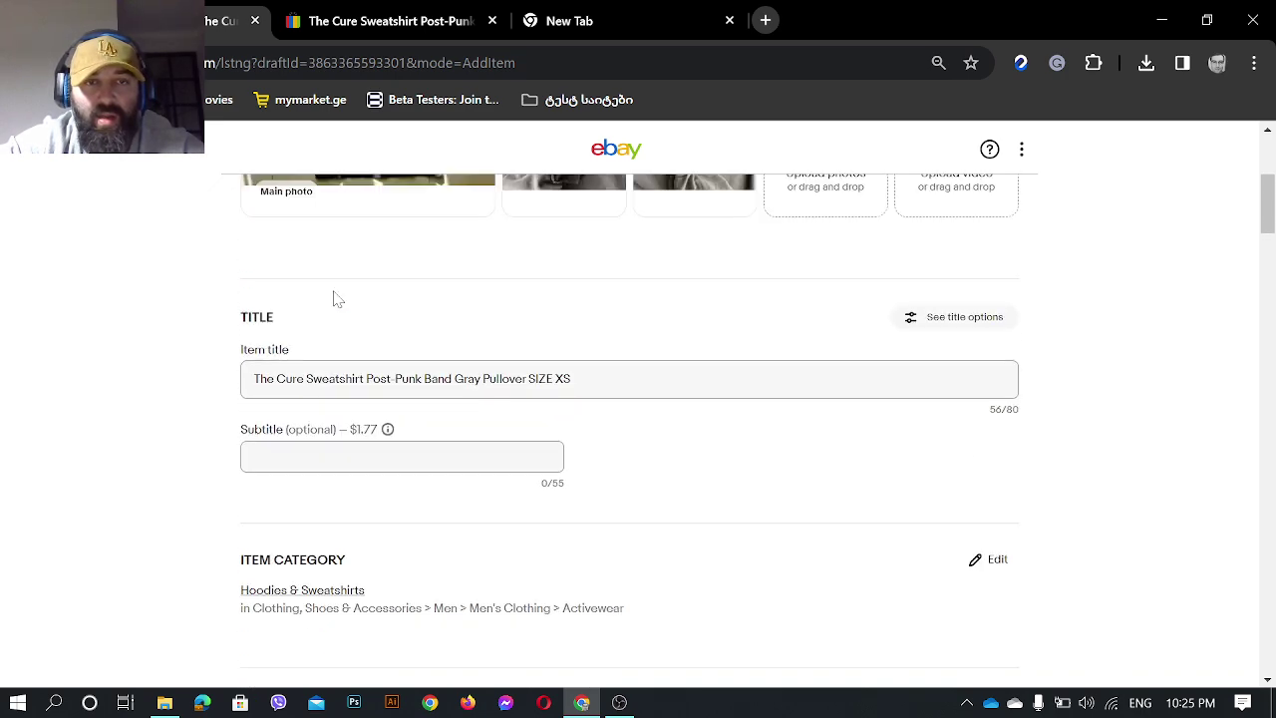
- Open the neck label photo in the editor and enlarge it to read the sweatshirt's brand and size
{"action": "left_click", "coordinate": [709, 316]}
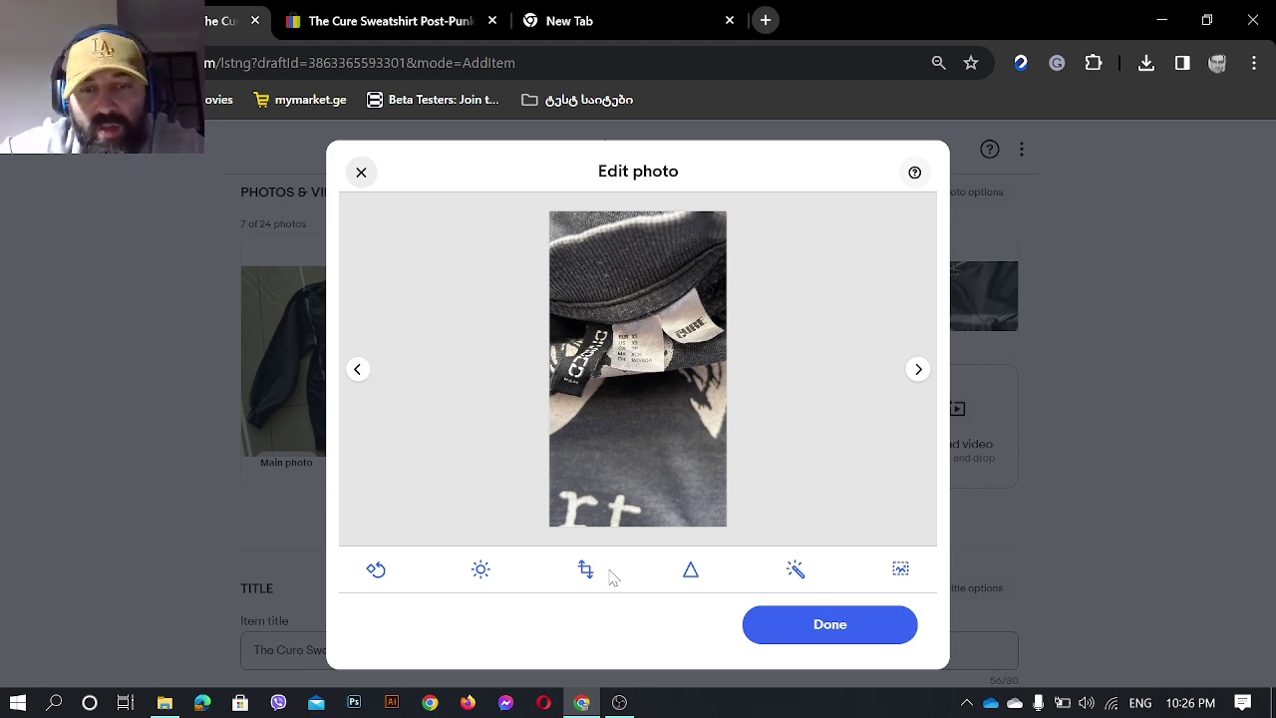
{"action": "scroll", "coordinate": [598, 411], "scroll_direction": "up", "scroll_amount": 2}
{"action": "scroll", "coordinate": [598, 411], "scroll_direction": "up", "scroll_amount": 2}
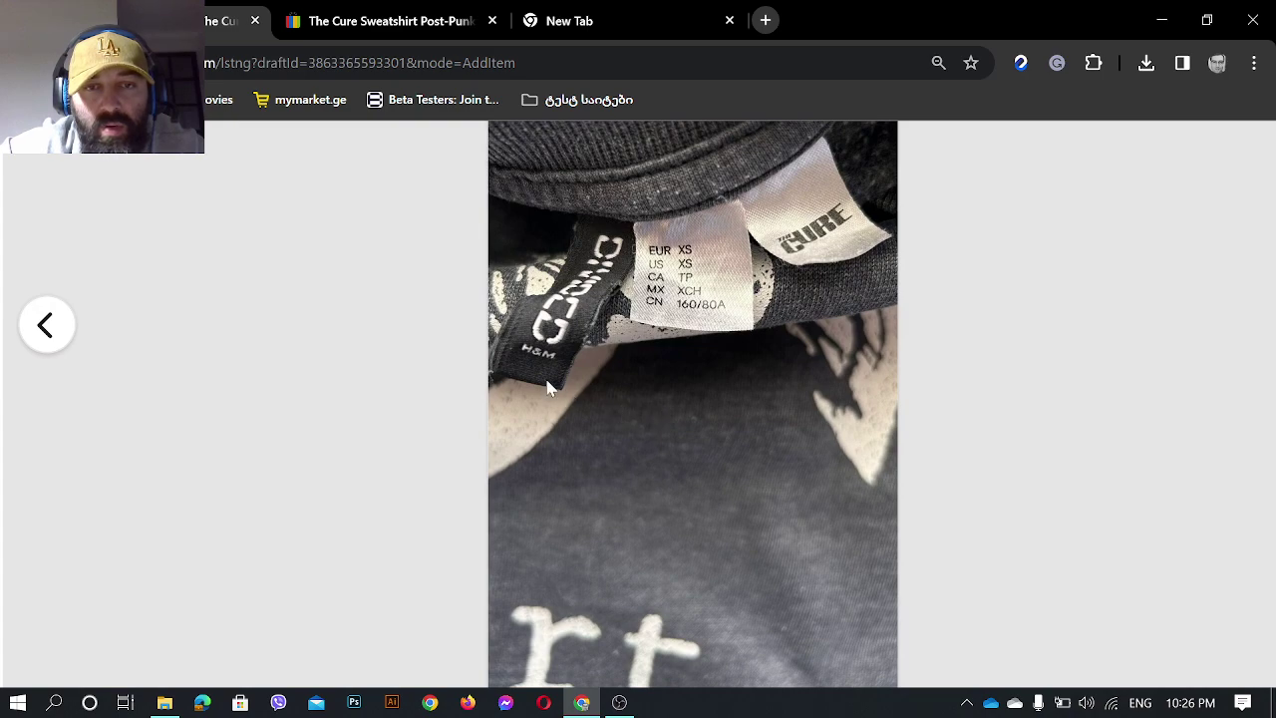
- Look through the similar Cure sweatshirt listing's photos, from the neck labels through the collar and back view to the main photo
{"action": "left_click", "coordinate": [379, 22]}
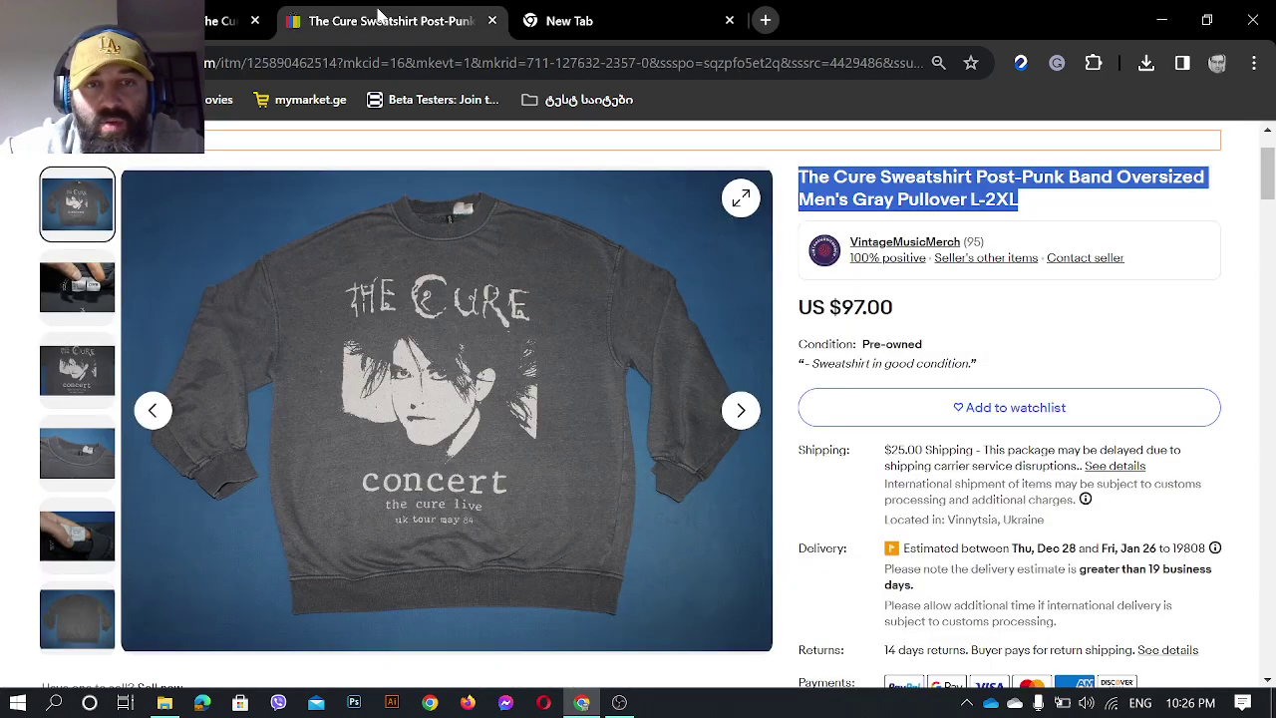
{"action": "left_click", "coordinate": [88, 284]}
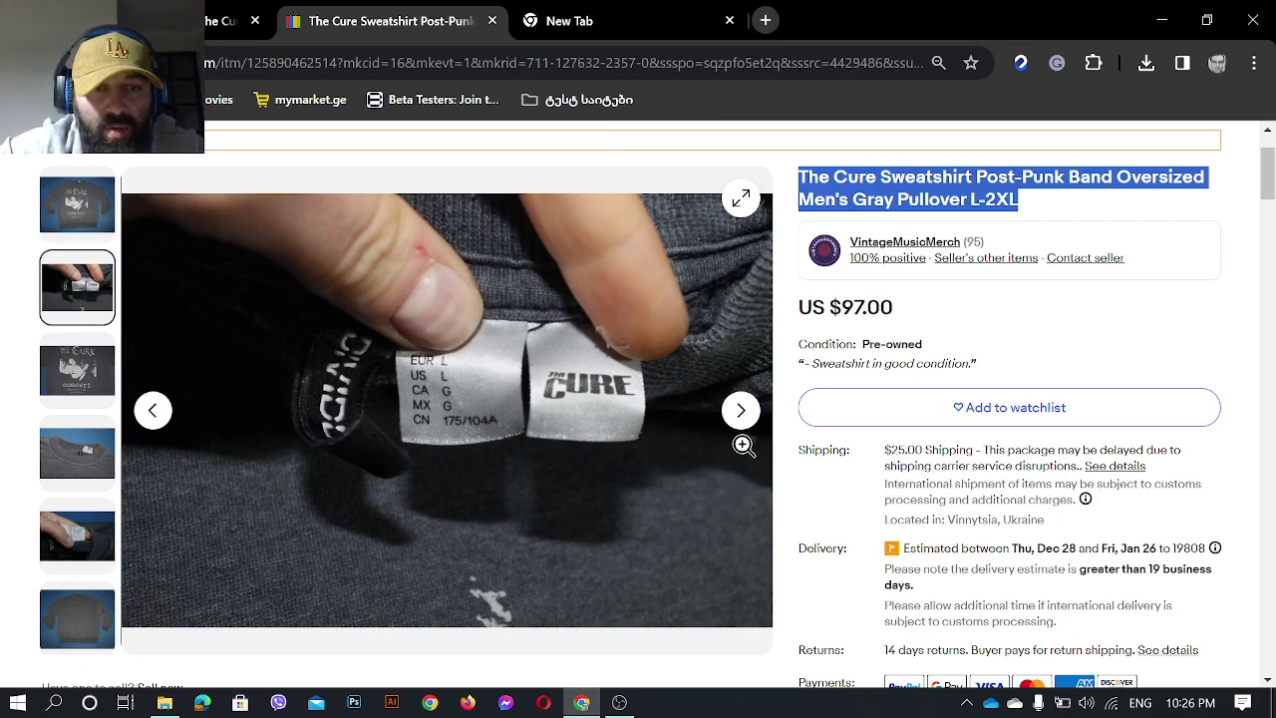
{"action": "left_click", "coordinate": [740, 408]}
{"action": "left_click", "coordinate": [741, 408]}
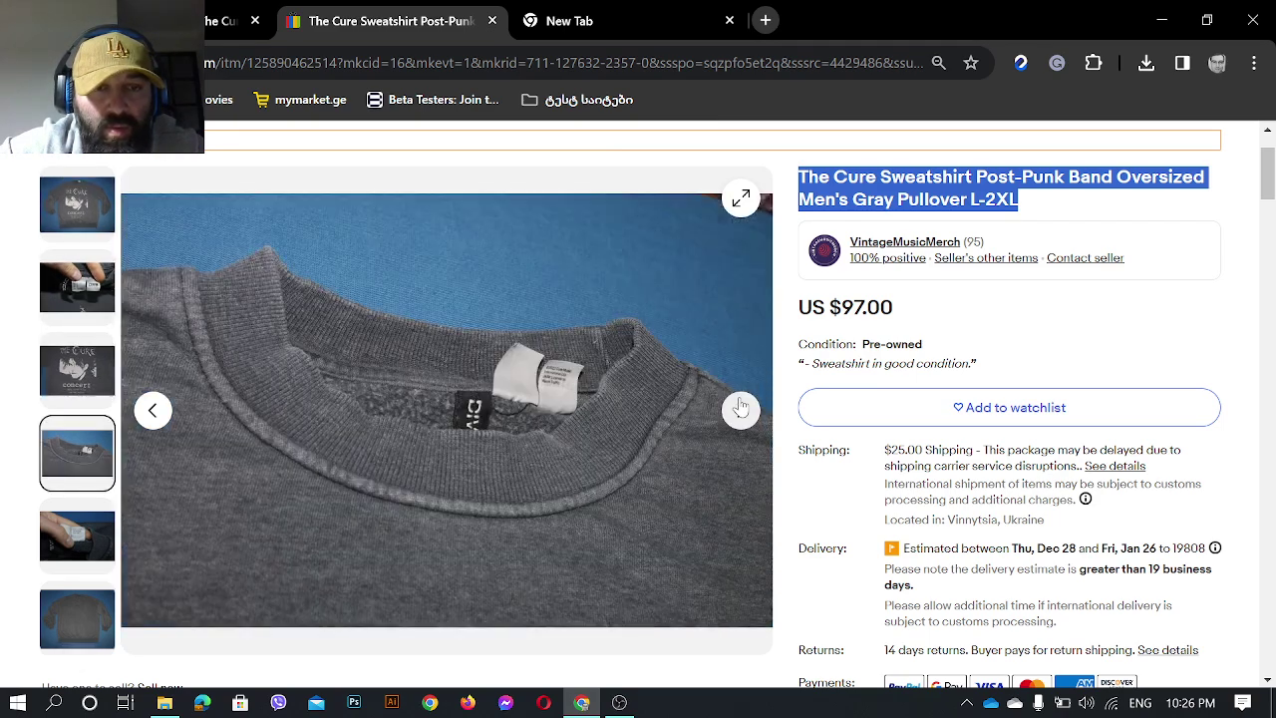
{"action": "left_click", "coordinate": [740, 408]}
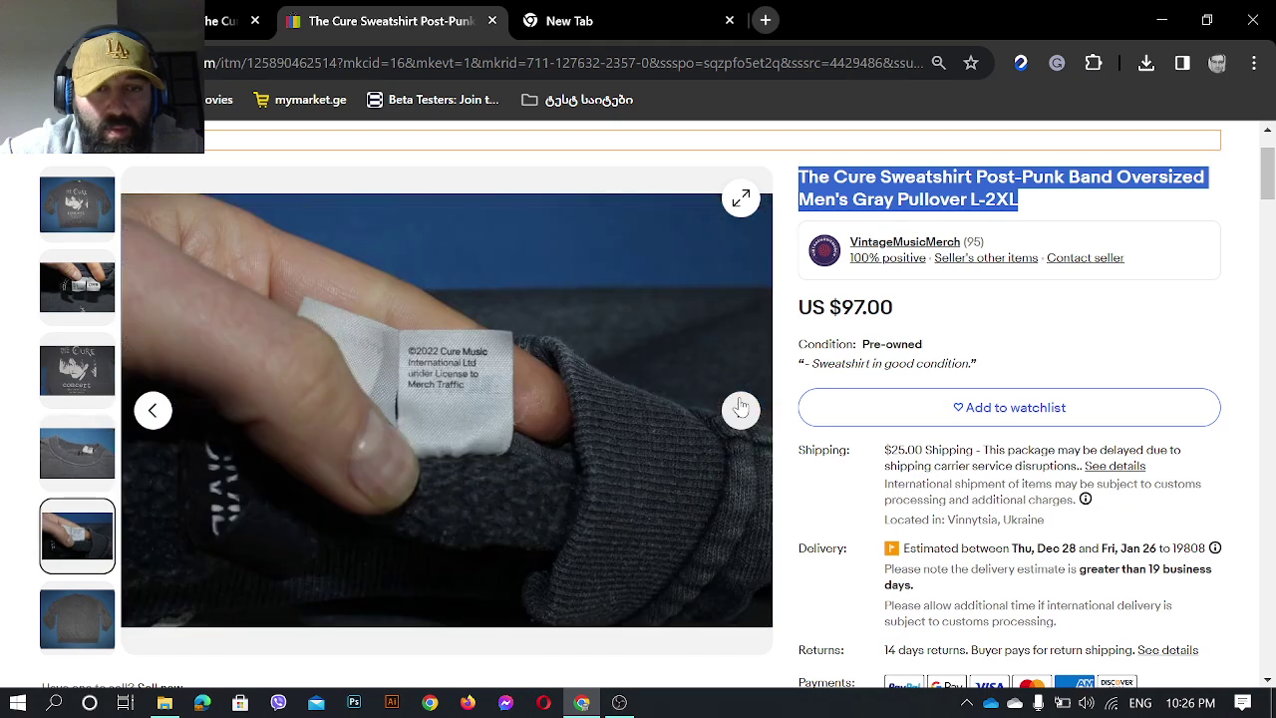
{"action": "left_click", "coordinate": [740, 407]}
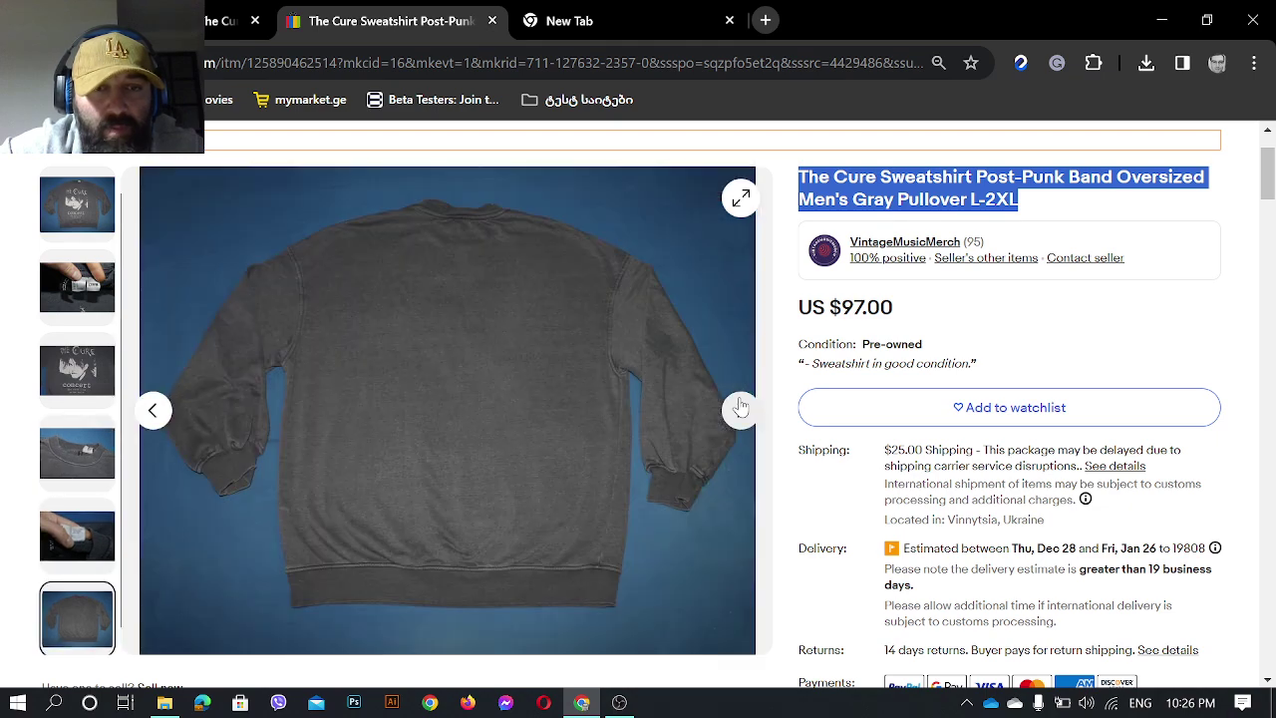
{"action": "left_click", "coordinate": [740, 408]}
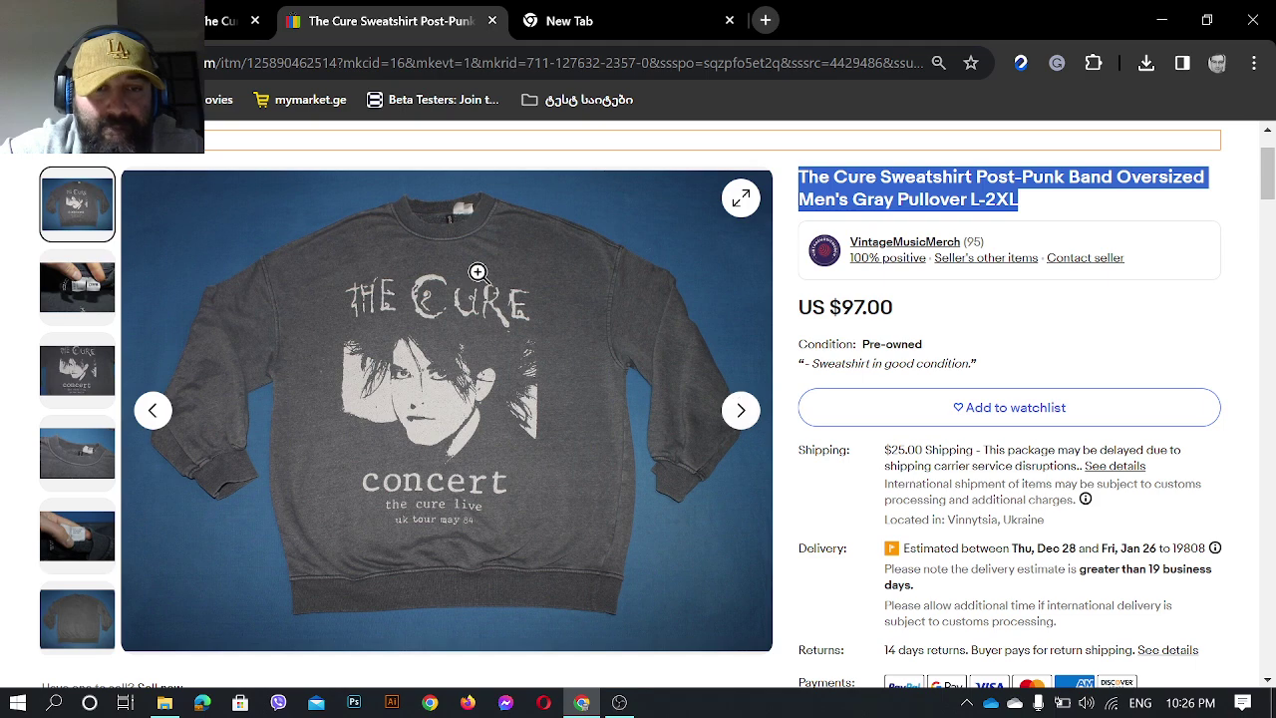
- Return to the draft listing, view the front print photo, and finish photo editing without changes
{"action": "left_click", "coordinate": [234, 19]}
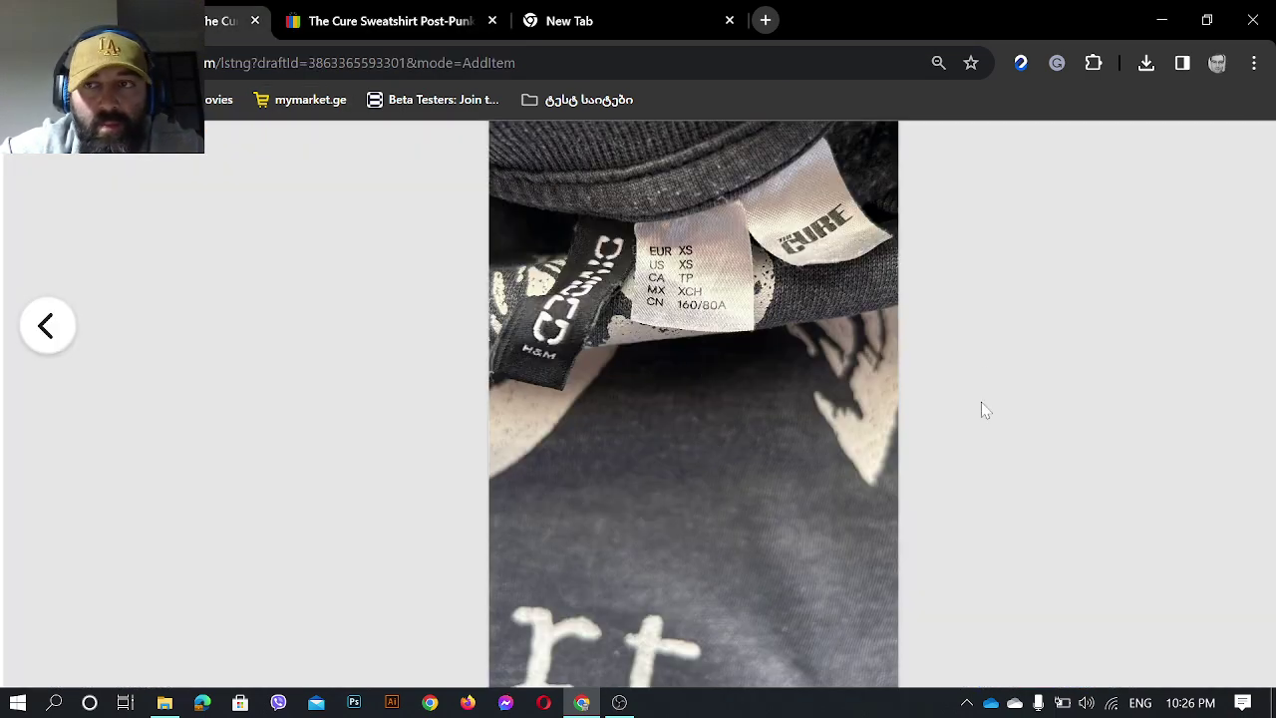
{"action": "left_click", "coordinate": [36, 345]}
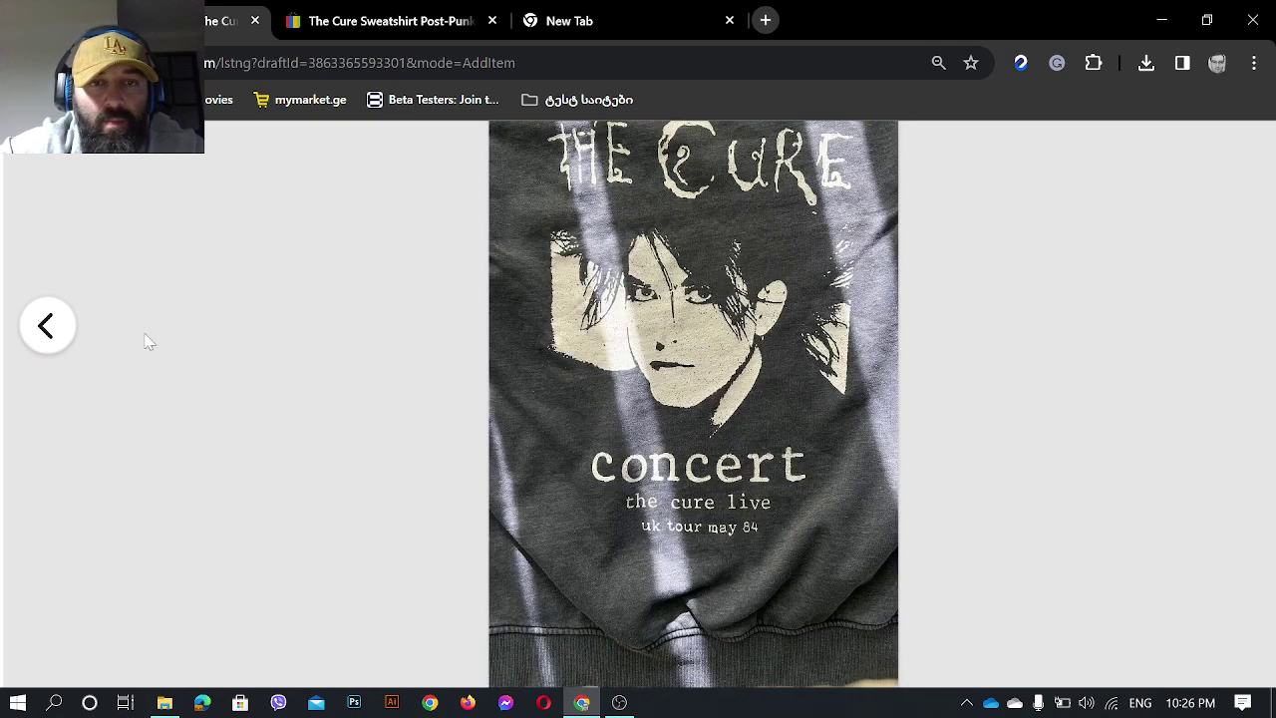
{"action": "left_click", "coordinate": [194, 271]}
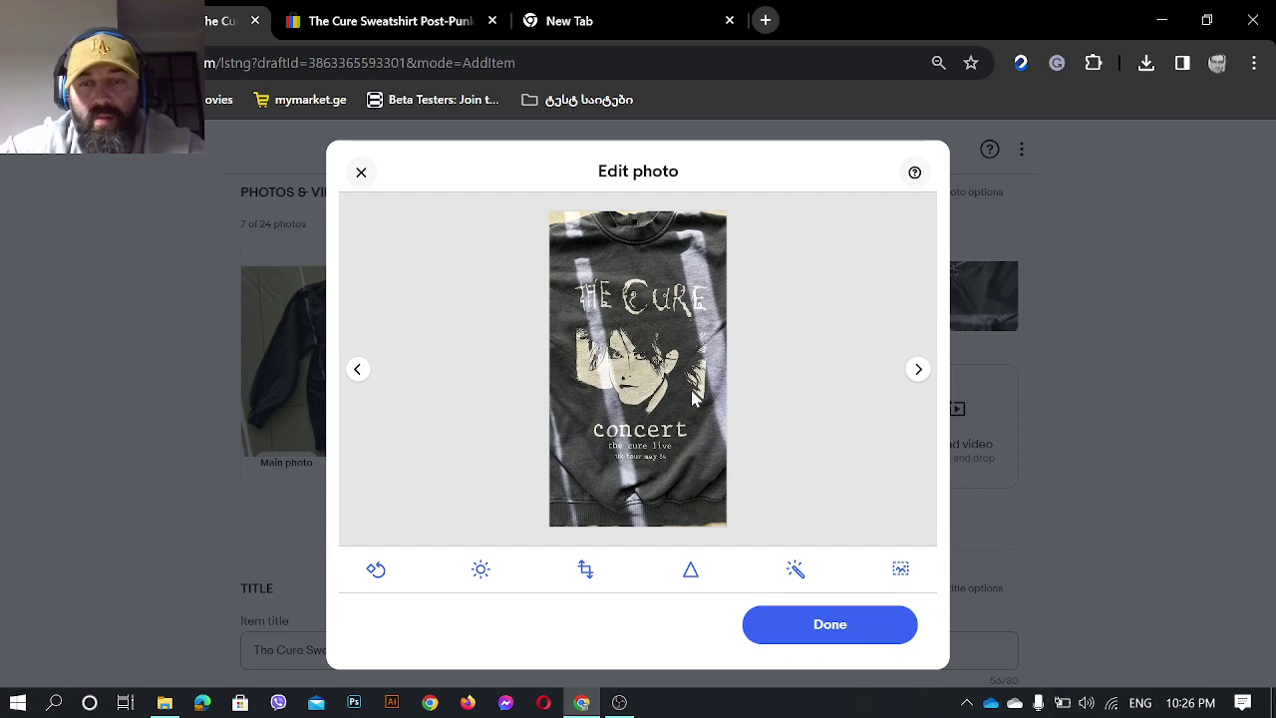
{"action": "left_click", "coordinate": [807, 630]}
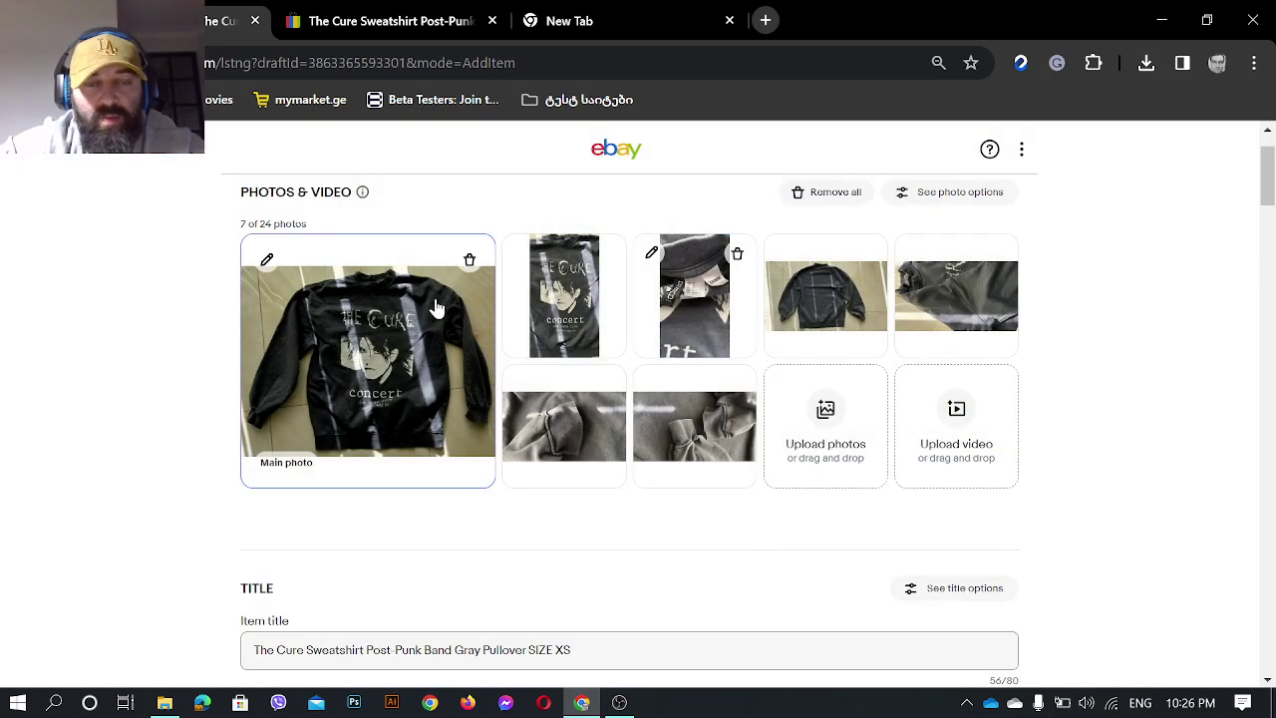
- Search the brand options for H&M in the required item specifics and set the brand to Divided by H&M
{"action": "scroll", "coordinate": [628, 547], "scroll_direction": "down", "scroll_amount": 1}
{"action": "scroll", "coordinate": [628, 547], "scroll_direction": "up", "scroll_amount": 2}
{"action": "scroll", "coordinate": [628, 547], "scroll_direction": "down", "scroll_amount": 4}
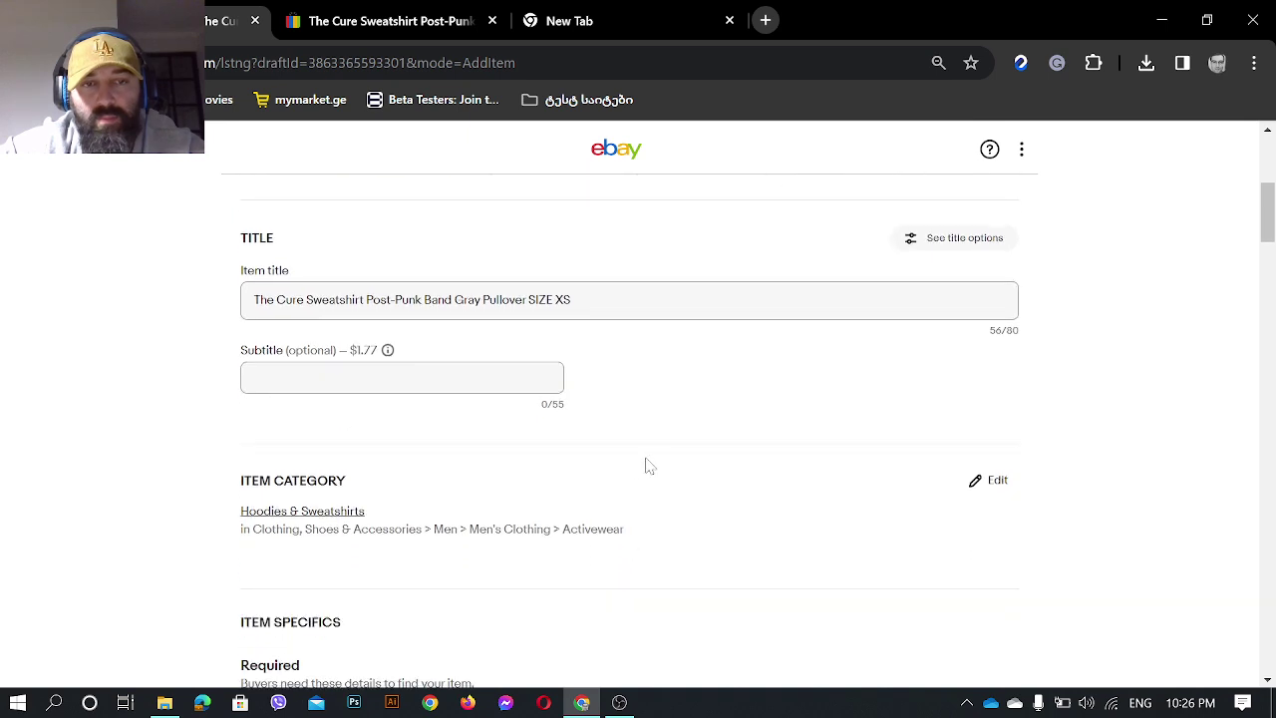
{"action": "scroll", "coordinate": [646, 459], "scroll_direction": "down", "scroll_amount": 3}
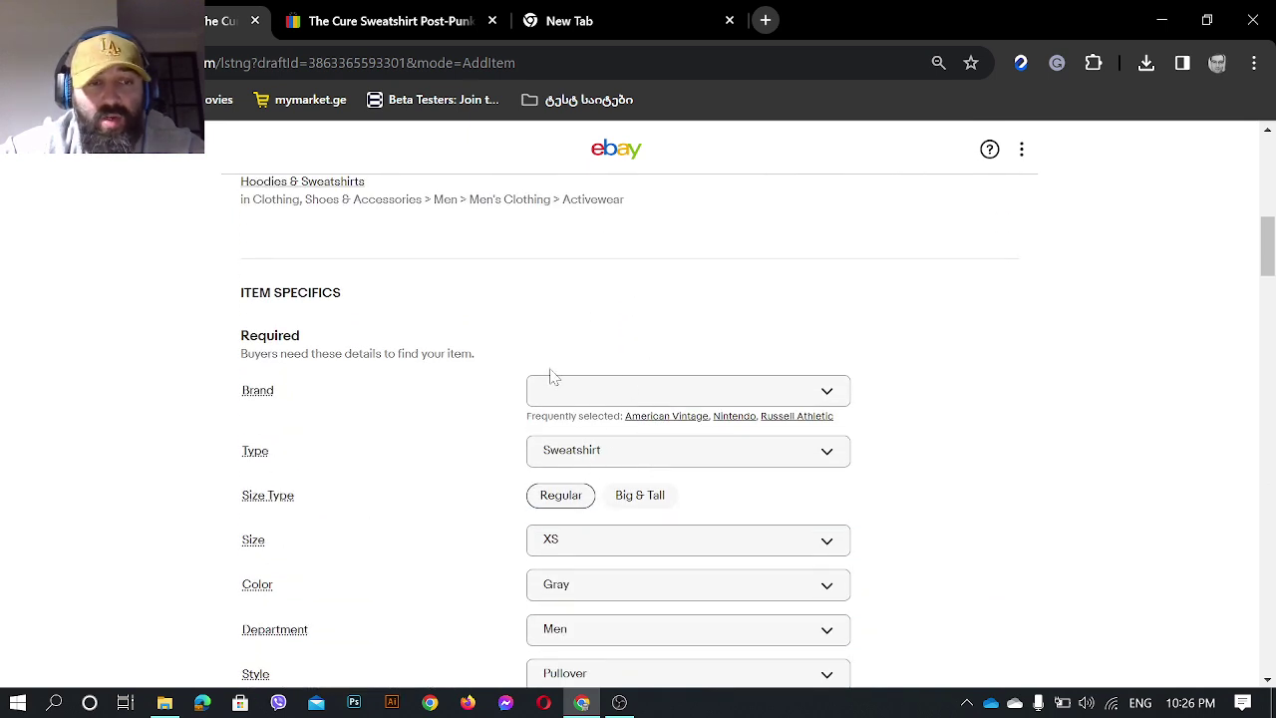
{"action": "right_click", "coordinate": [830, 402]}
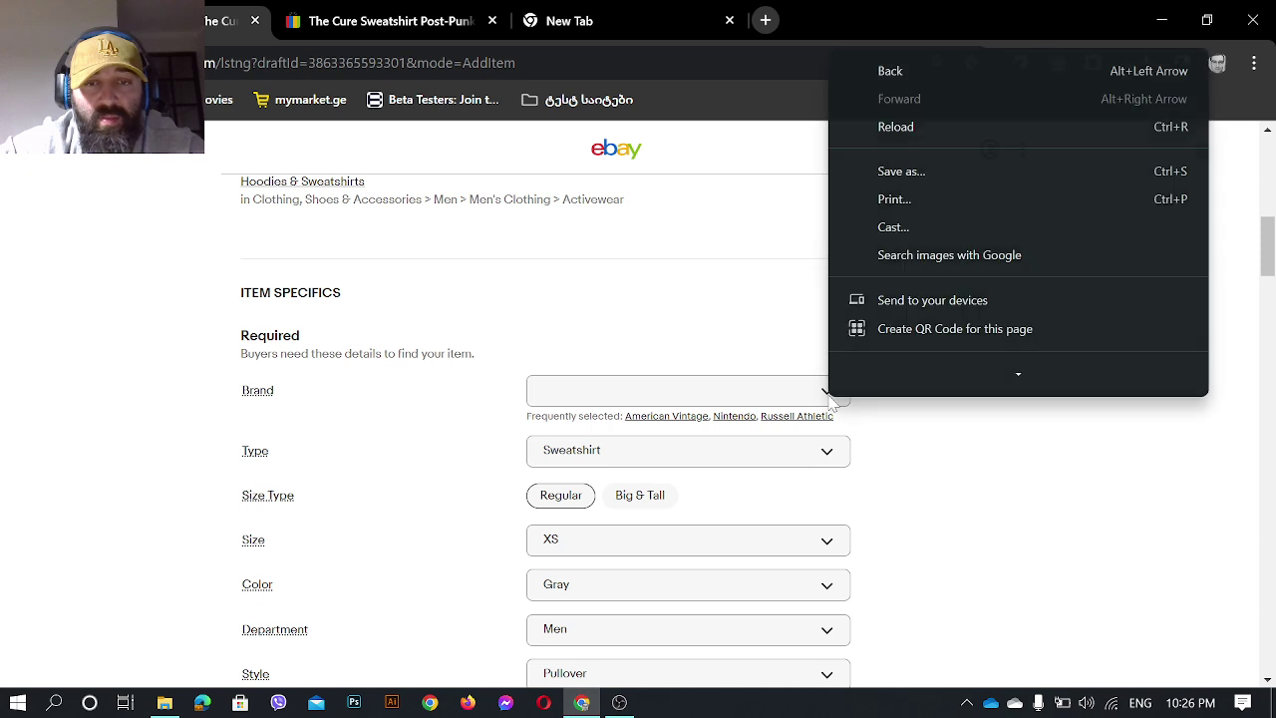
{"action": "left_click", "coordinate": [734, 388]}
{"action": "type", "text": "h"}
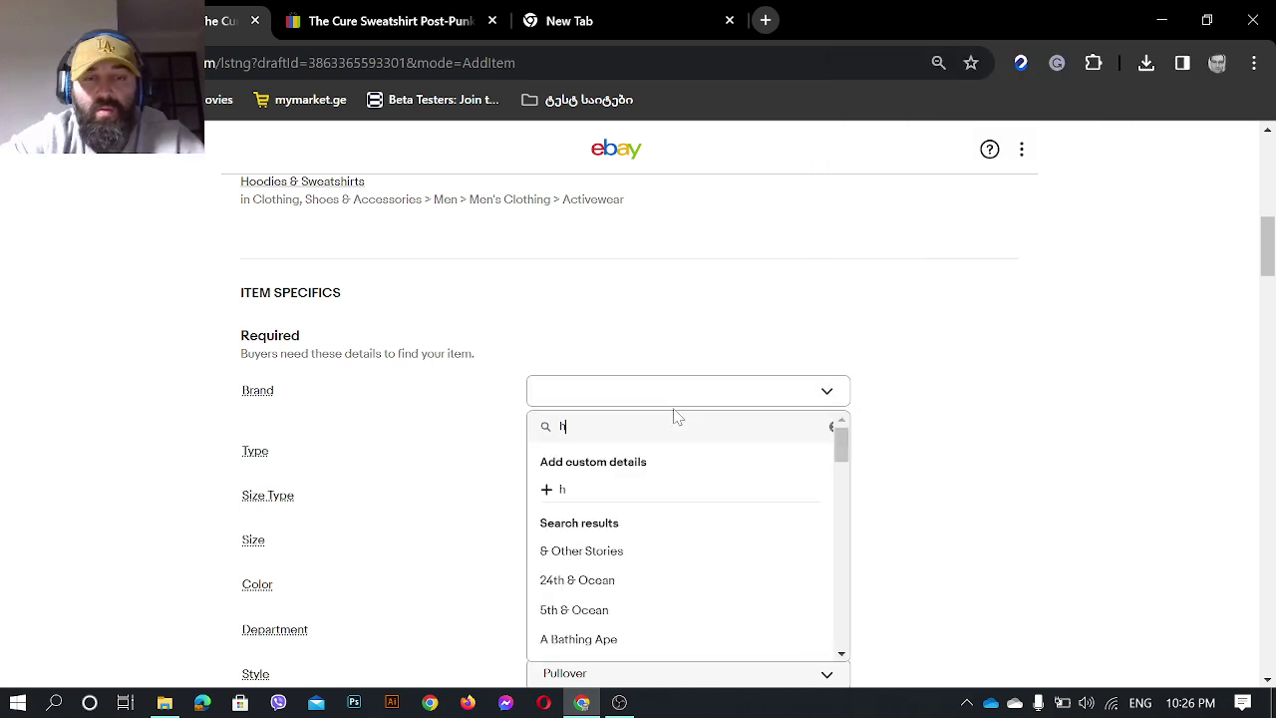
{"action": "type", "text": "!"}
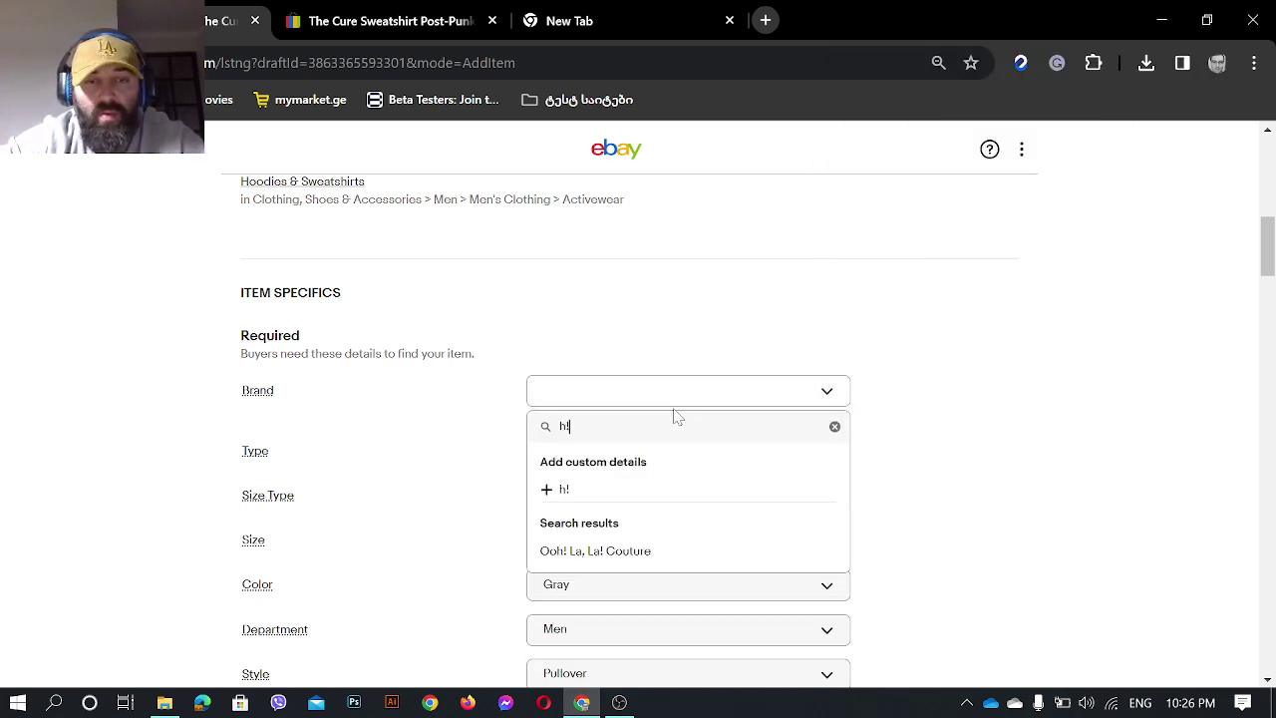
{"action": "type", "text": "++"}
{"action": "key", "text": "BackSpace"}
{"action": "type", "text": "+"}
{"action": "key", "text": "BackSpace"}
{"action": "key", "text": "BackSpace"}
{"action": "key", "text": "BackSpace"}
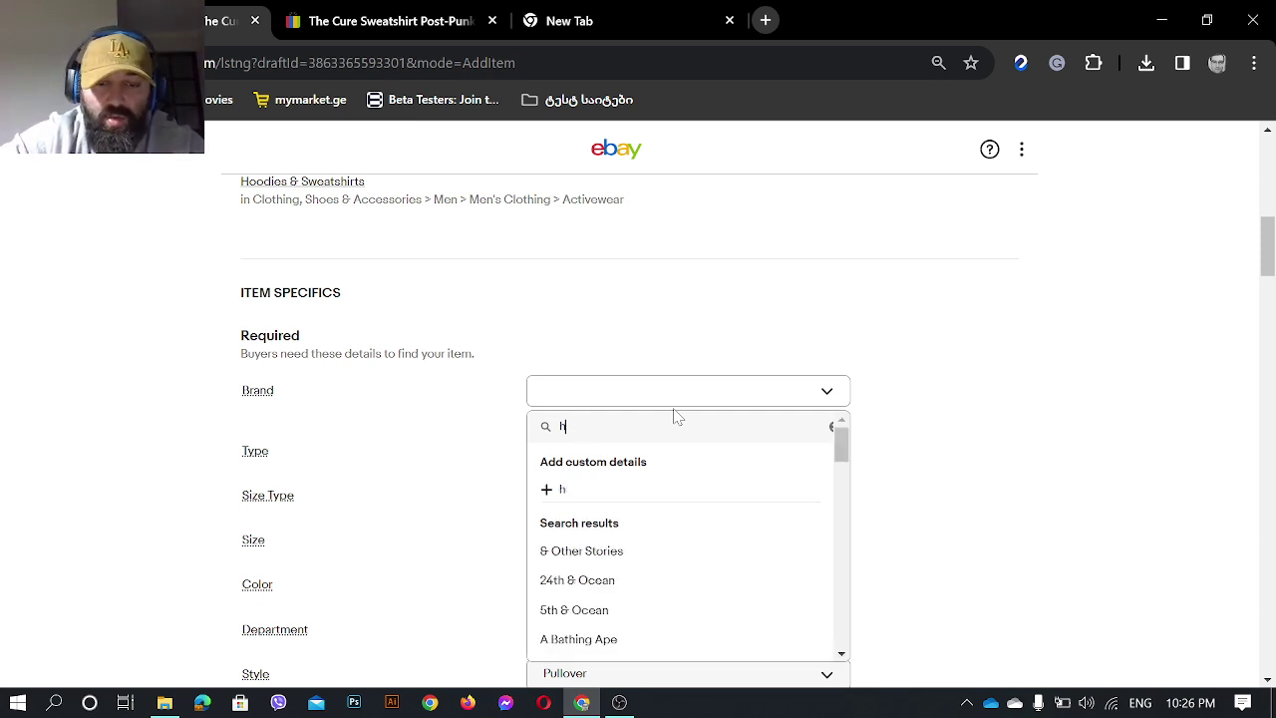
{"action": "type", "text": "&M"}
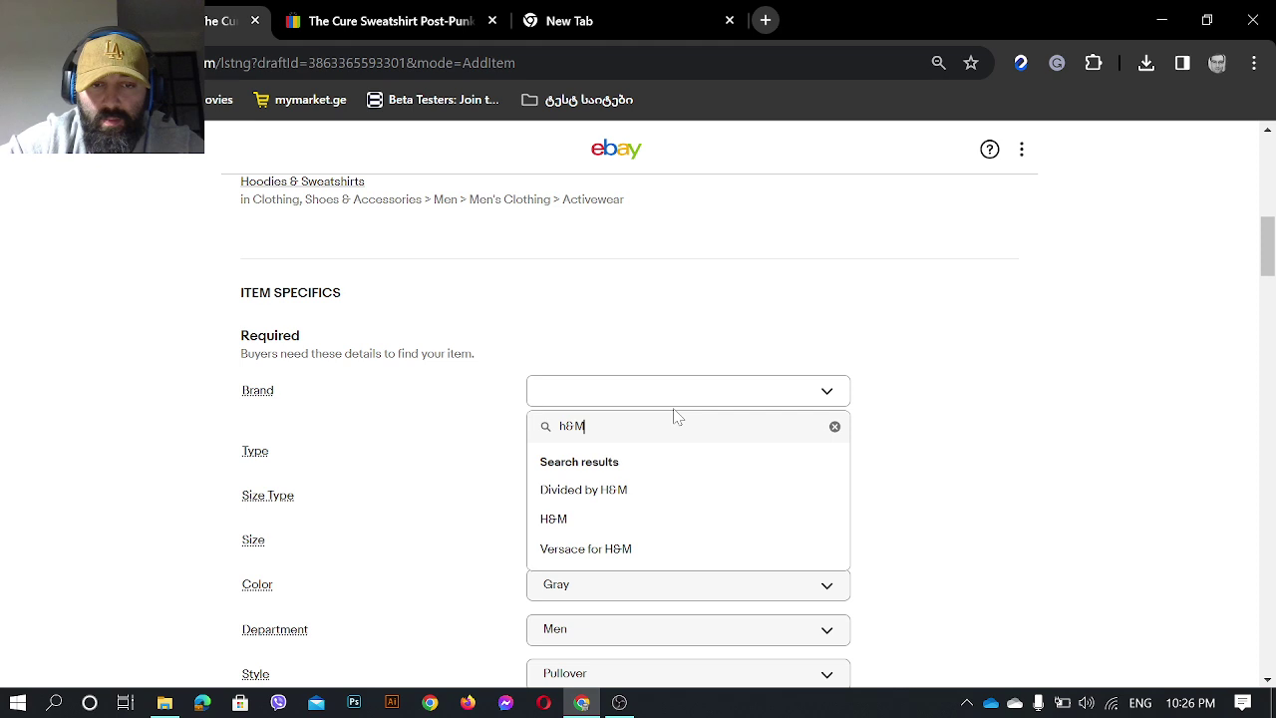
{"action": "left_click", "coordinate": [586, 490]}
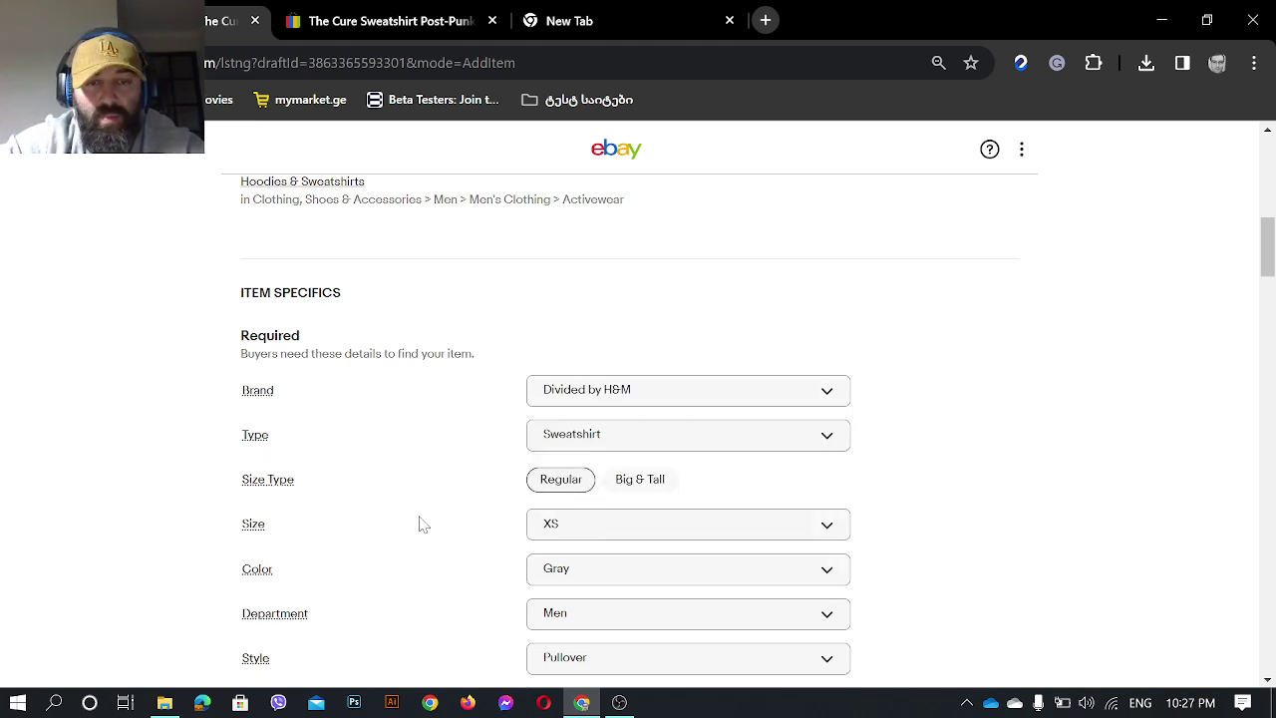
- Check the remaining required item specifics and the optional UPC, features, closure and theme details, leaving the features empty
{"action": "scroll", "coordinate": [419, 522], "scroll_direction": "down", "scroll_amount": 2}
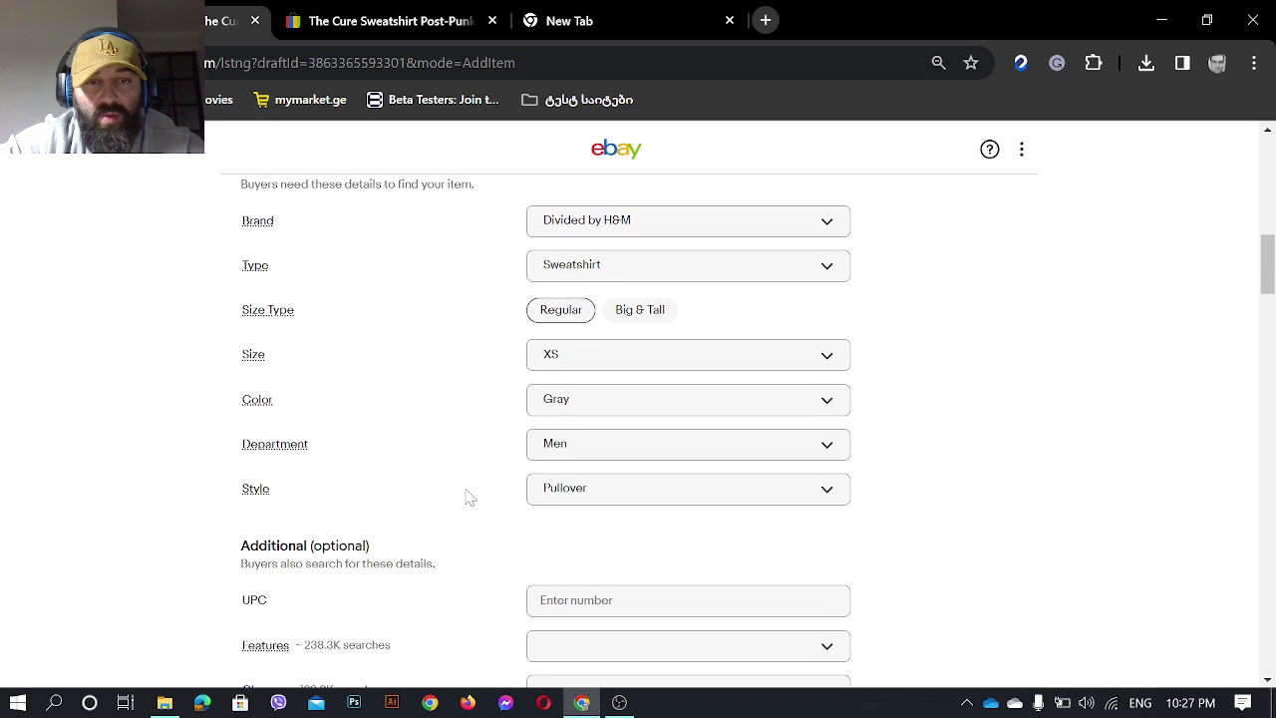
{"action": "scroll", "coordinate": [468, 493], "scroll_direction": "down", "scroll_amount": 1}
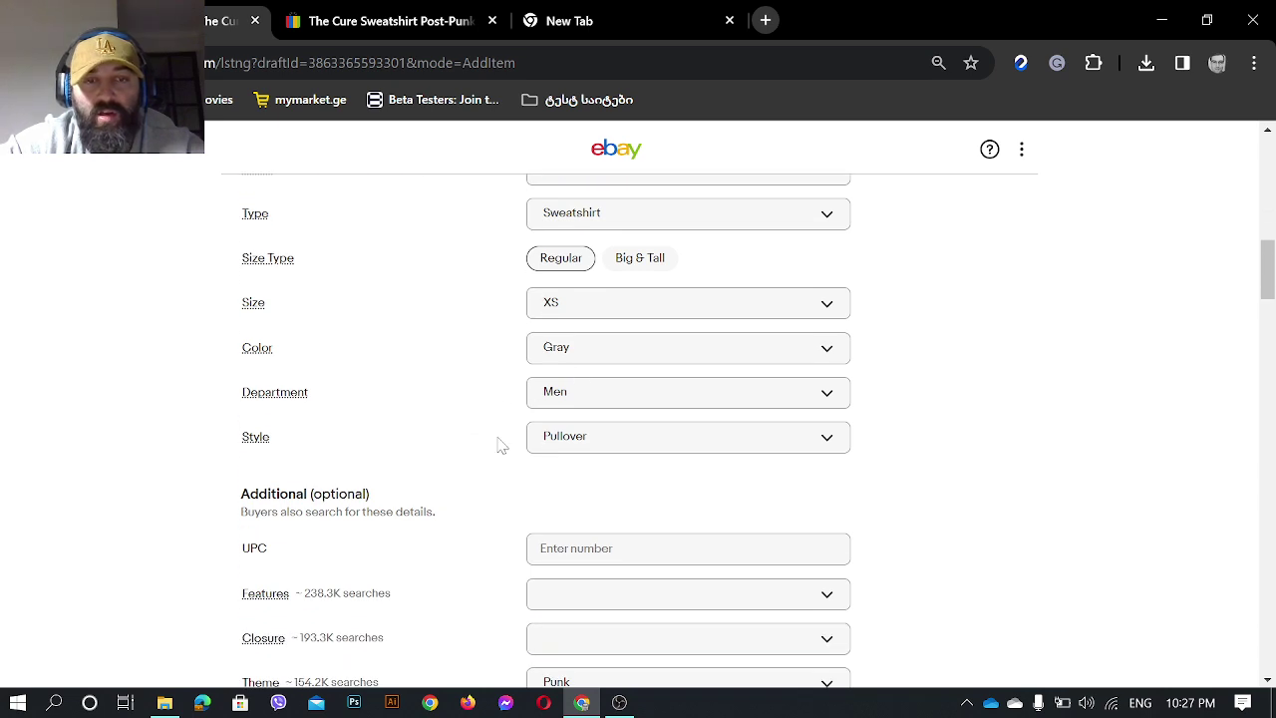
{"action": "scroll", "coordinate": [498, 443], "scroll_direction": "down", "scroll_amount": 1}
{"action": "scroll", "coordinate": [423, 382], "scroll_direction": "down", "scroll_amount": 2}
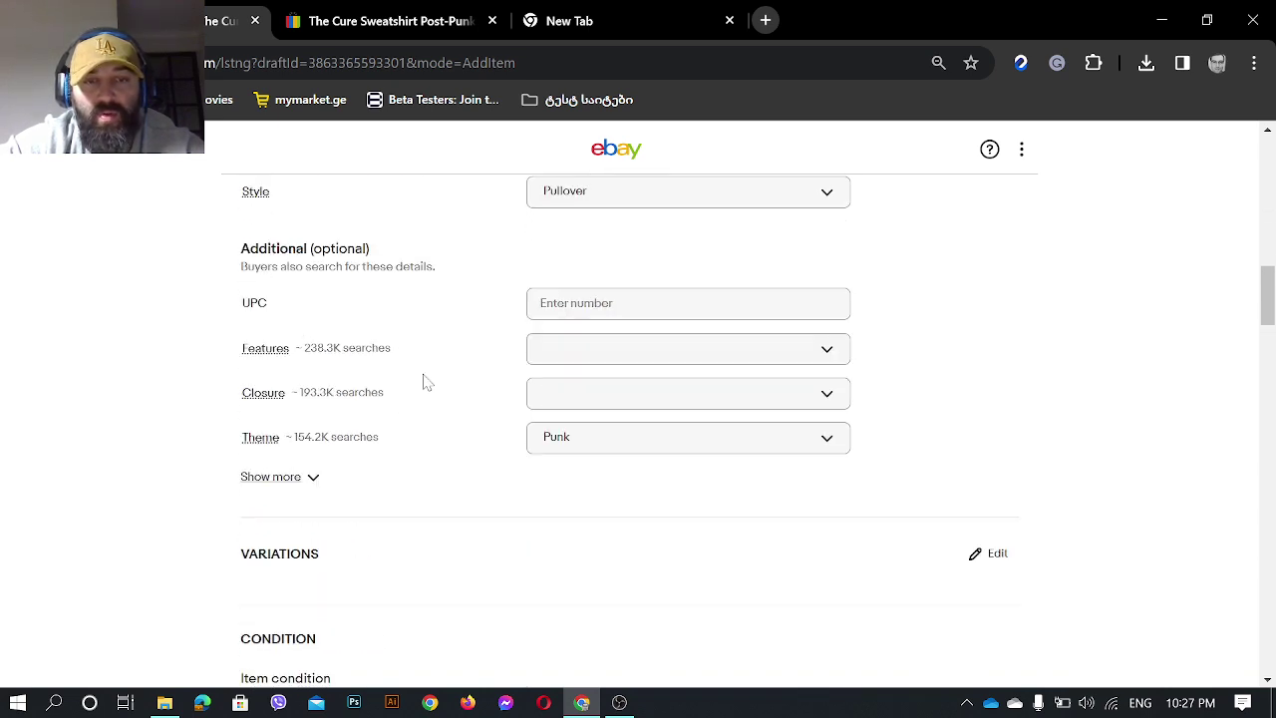
{"action": "left_click", "coordinate": [593, 344]}
{"action": "left_click", "coordinate": [482, 347]}
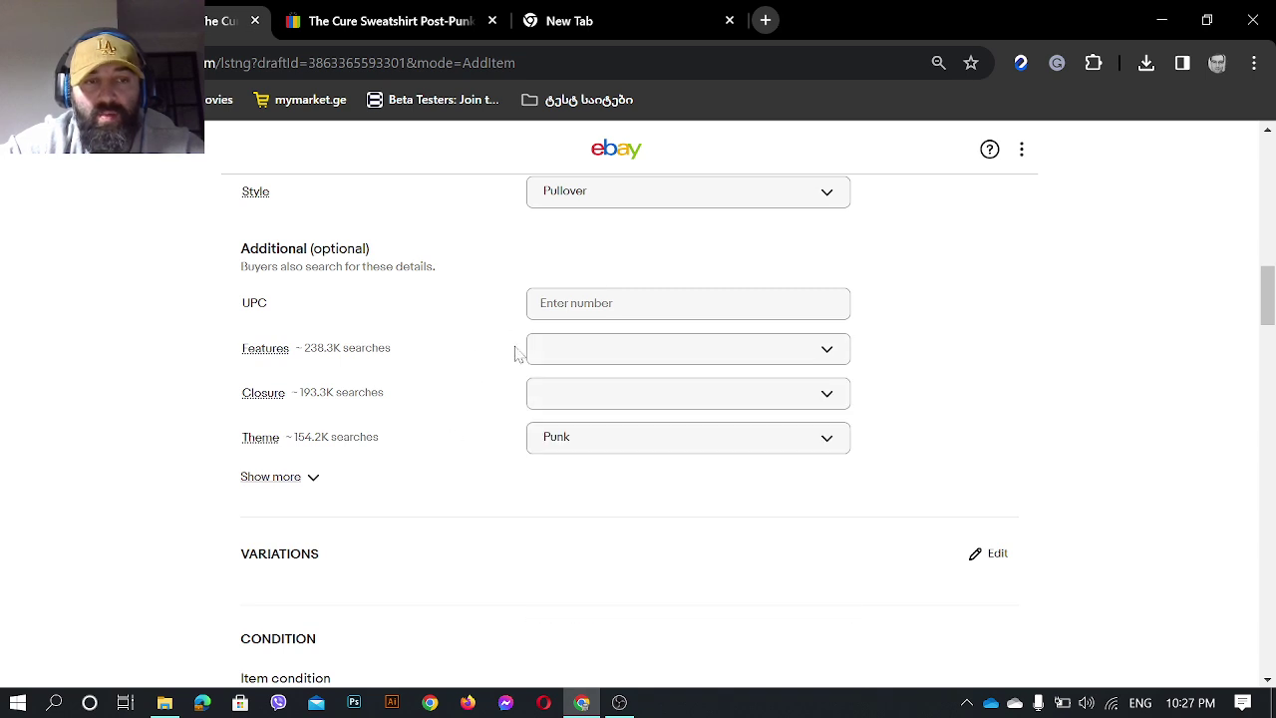
- Fill in the pre-owned item's condition description with "used but good condition :)"
{"action": "scroll", "coordinate": [506, 495], "scroll_direction": "down", "scroll_amount": 1}
{"action": "scroll", "coordinate": [506, 496], "scroll_direction": "down", "scroll_amount": 3}
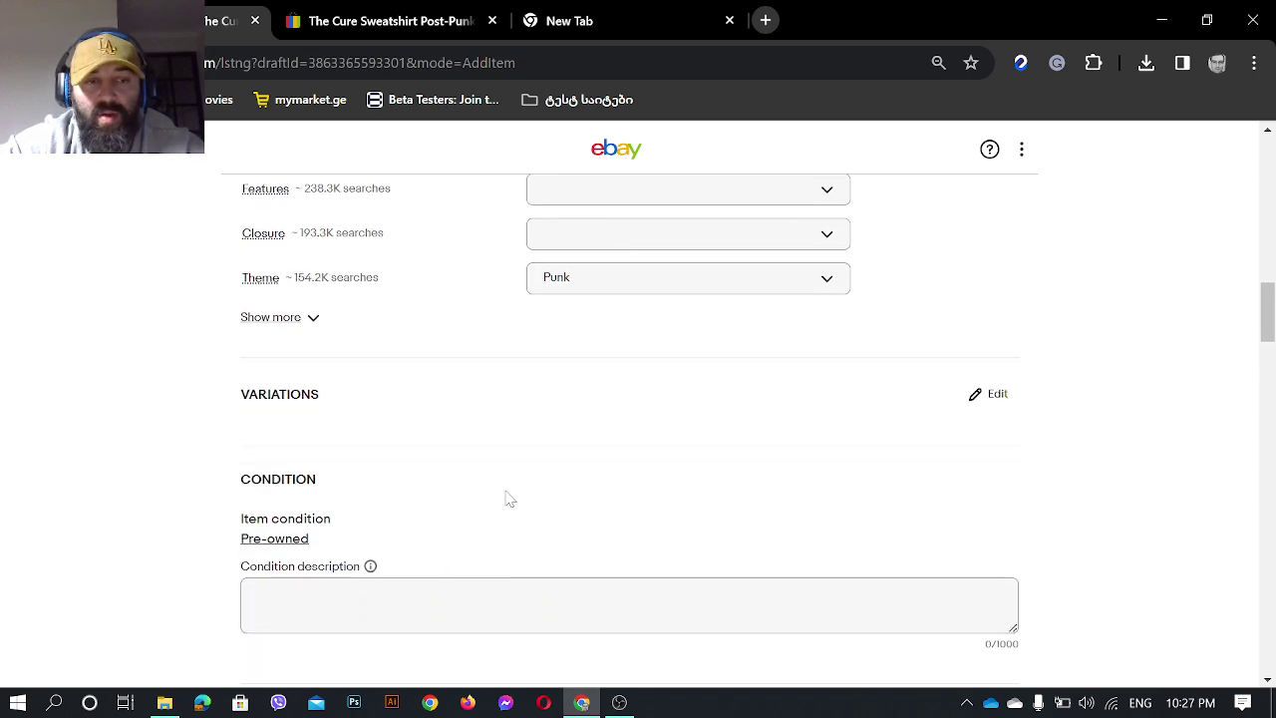
{"action": "left_click", "coordinate": [507, 488]}
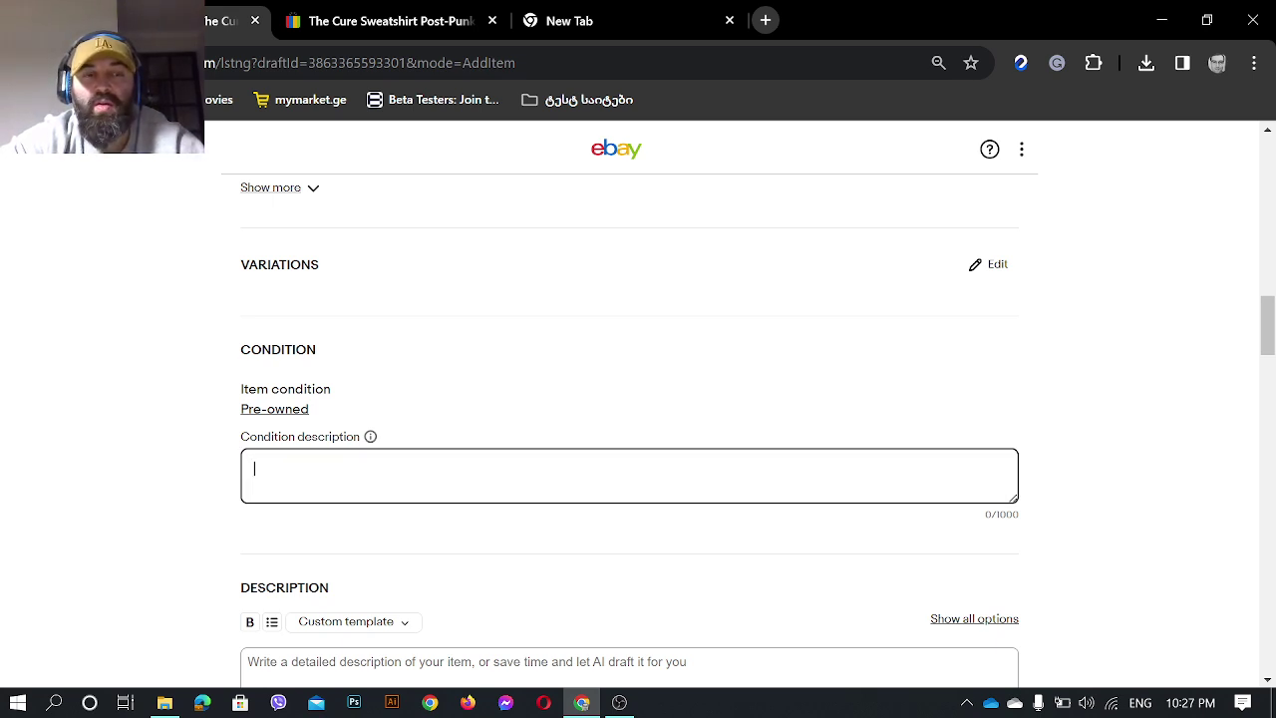
{"action": "type", "text": "used "}
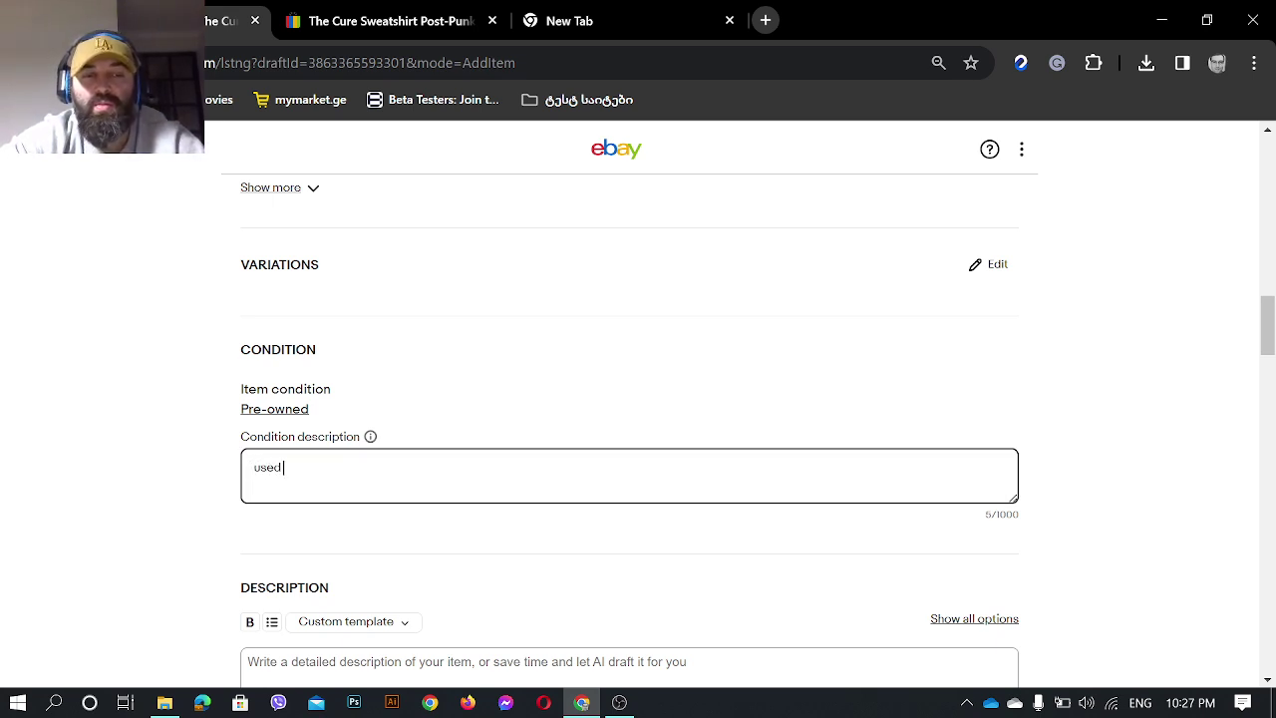
{"action": "type", "text": "but good condition"}
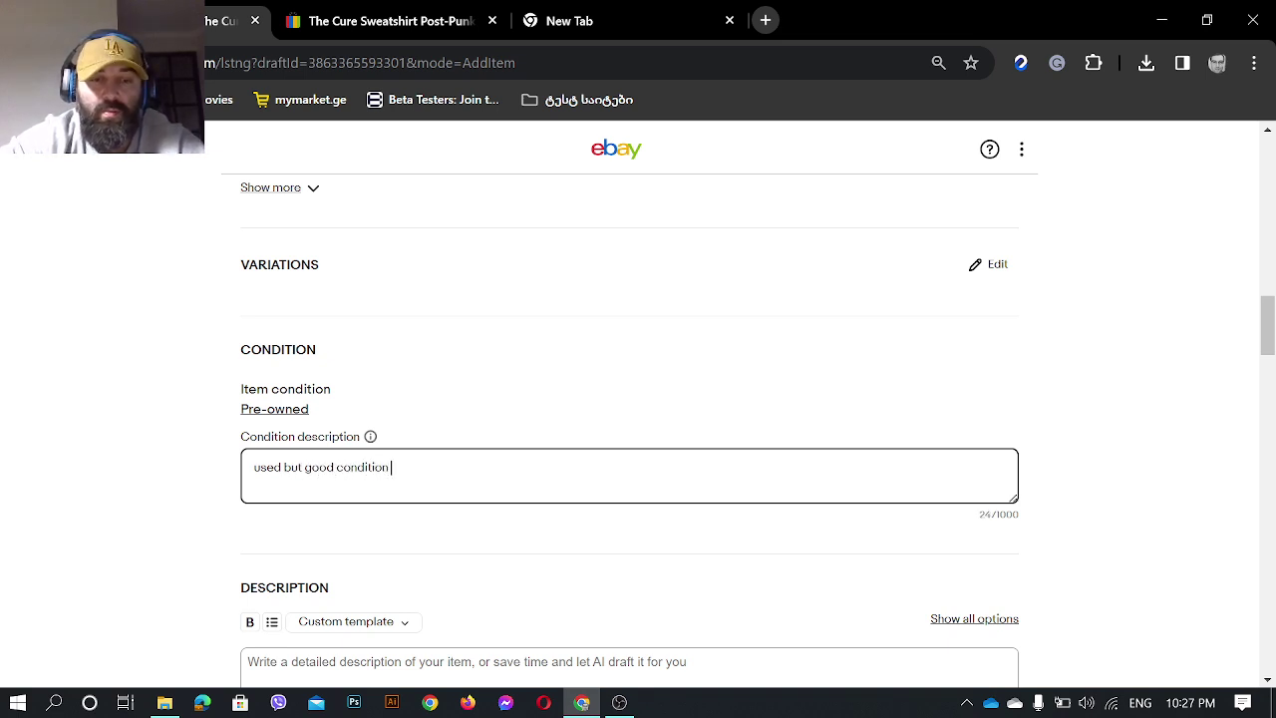
{"action": "type", "text": " :) ="}
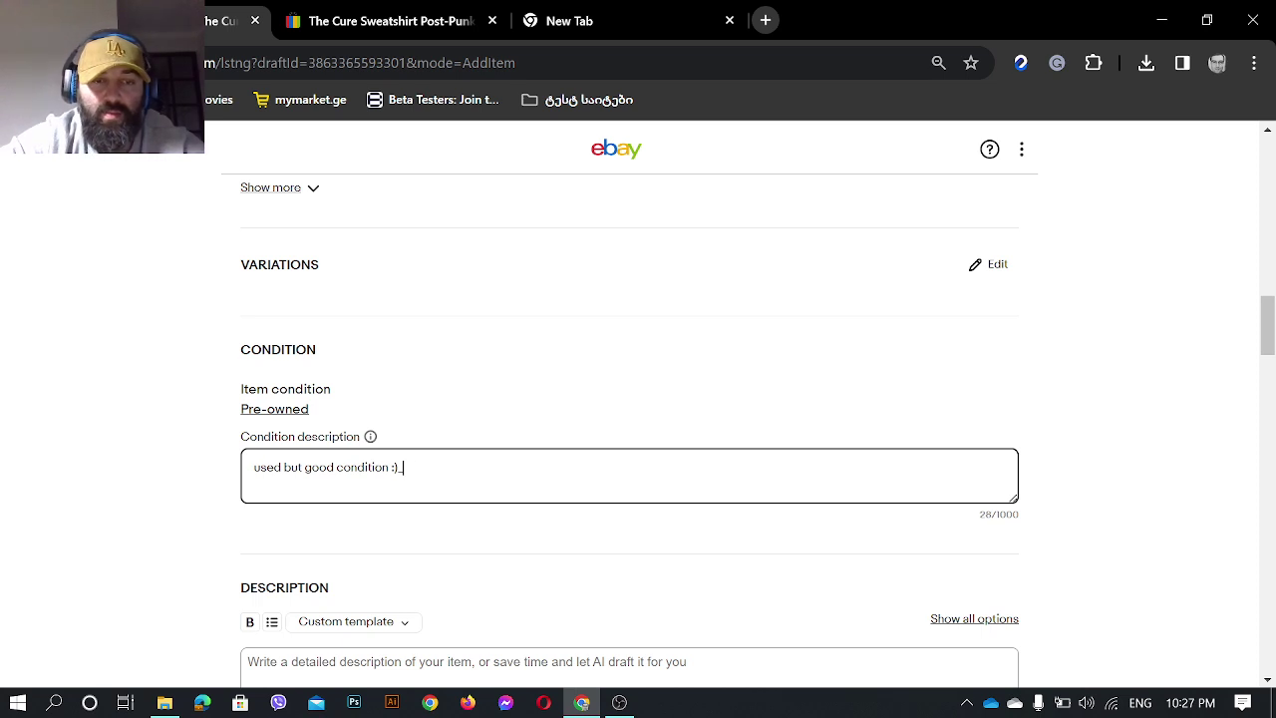
{"action": "scroll", "coordinate": [566, 132], "scroll_direction": "down", "scroll_amount": 2}
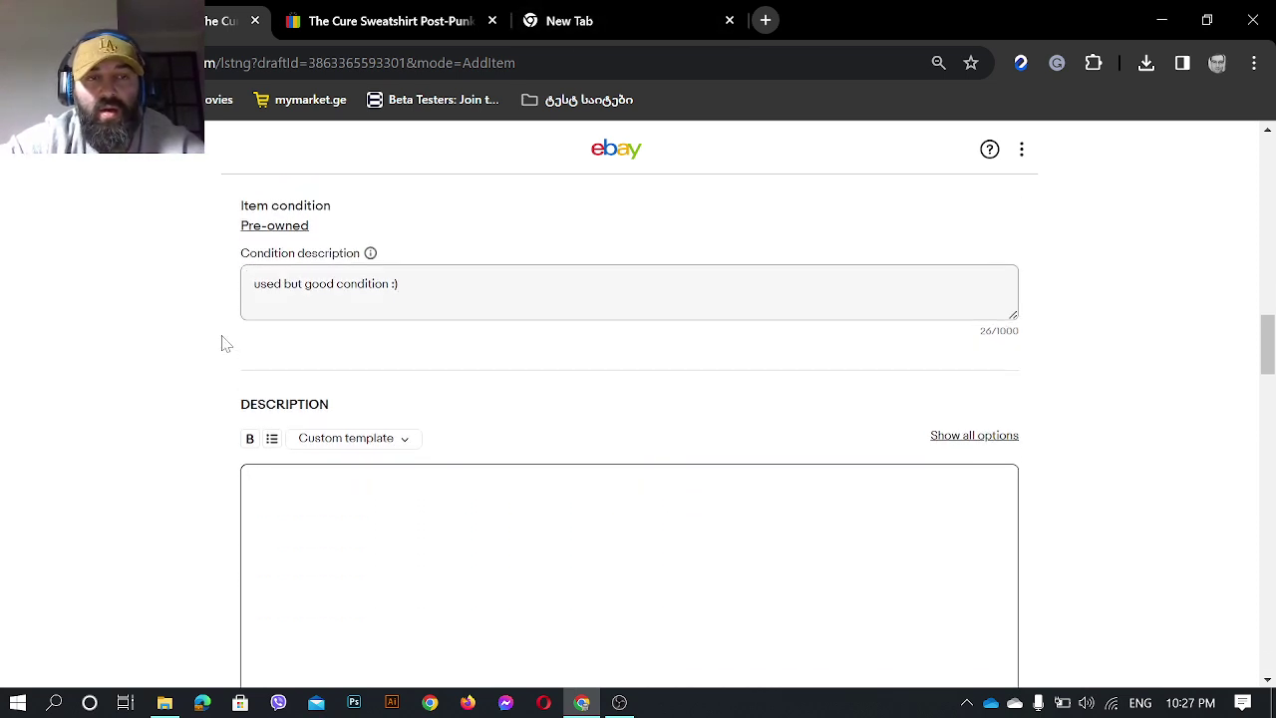
- Look through the similar Cure sweatshirt listing down to the seller's item description, returns and shipping text
{"action": "scroll", "coordinate": [224, 344], "scroll_direction": "up", "scroll_amount": 1}
{"action": "left_click", "coordinate": [349, 8]}
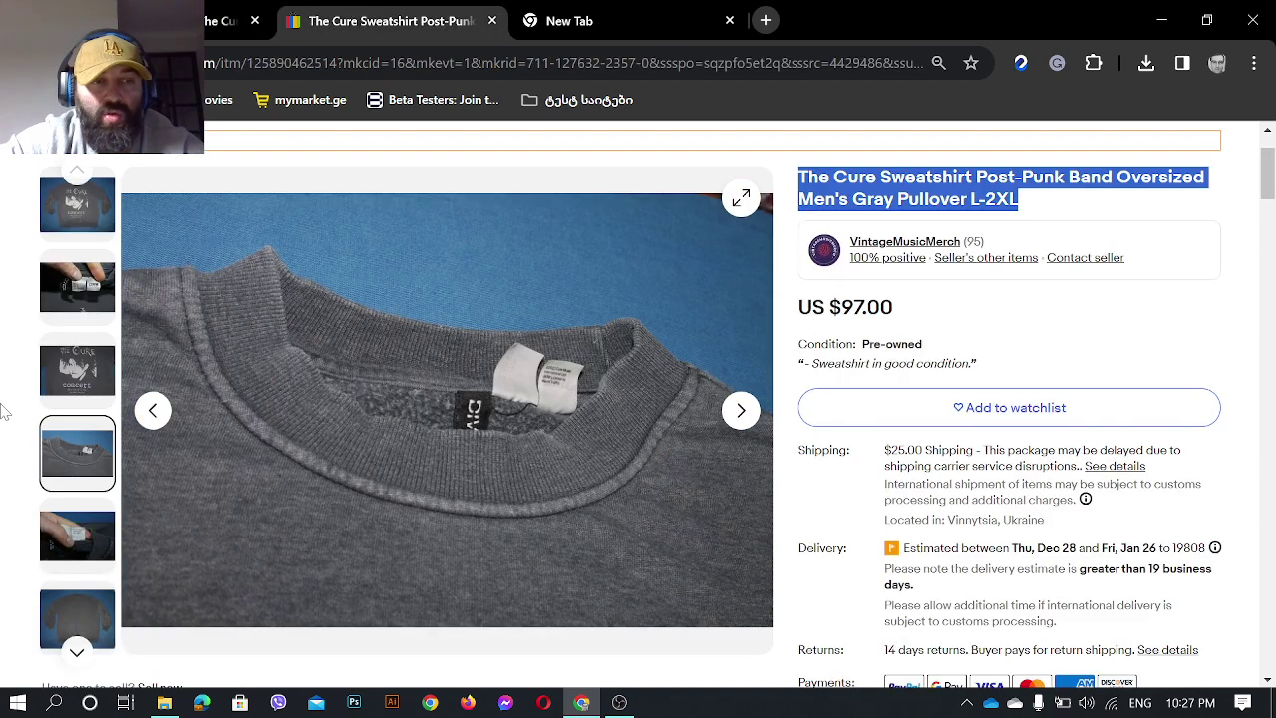
{"action": "scroll", "coordinate": [5, 408], "scroll_direction": "down", "scroll_amount": 15}
{"action": "scroll", "coordinate": [5, 408], "scroll_direction": "down", "scroll_amount": 12}
{"action": "scroll", "coordinate": [4, 409], "scroll_direction": "up", "scroll_amount": 4}
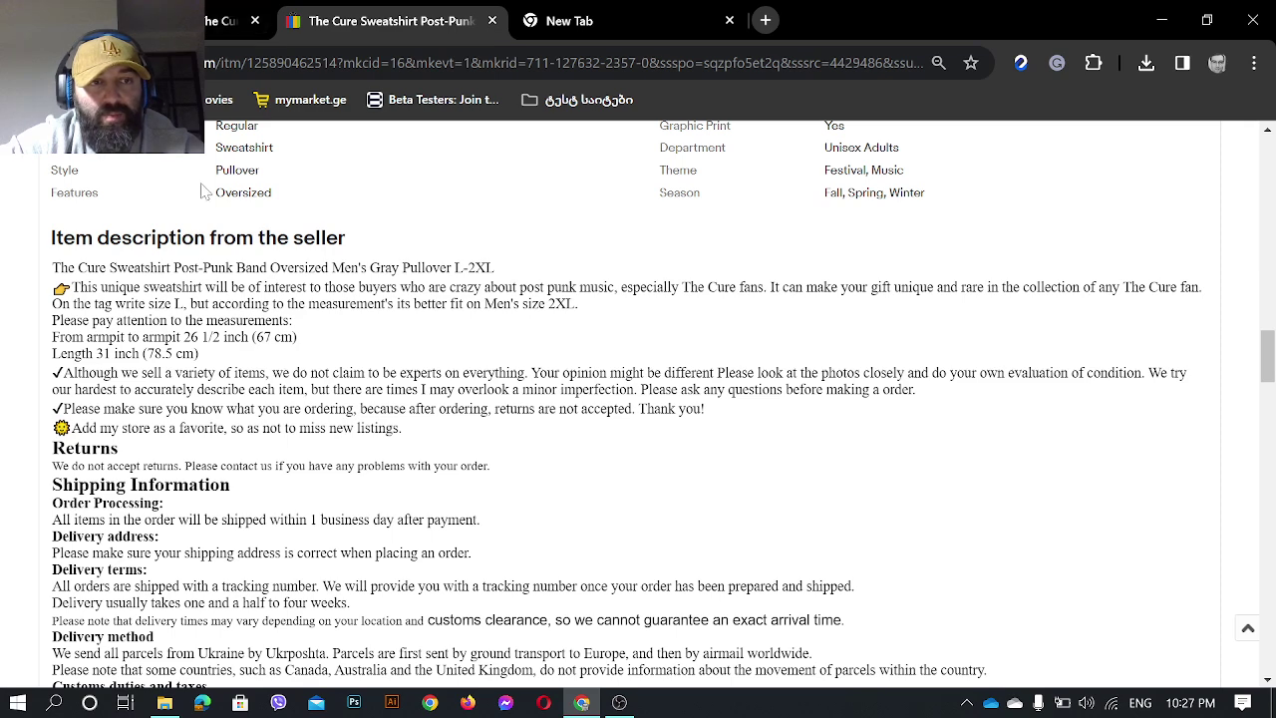
- Return to the draft listing and start its description with the line "Good condition :)"
{"action": "key", "text": "ctrl+shift+Tab"}
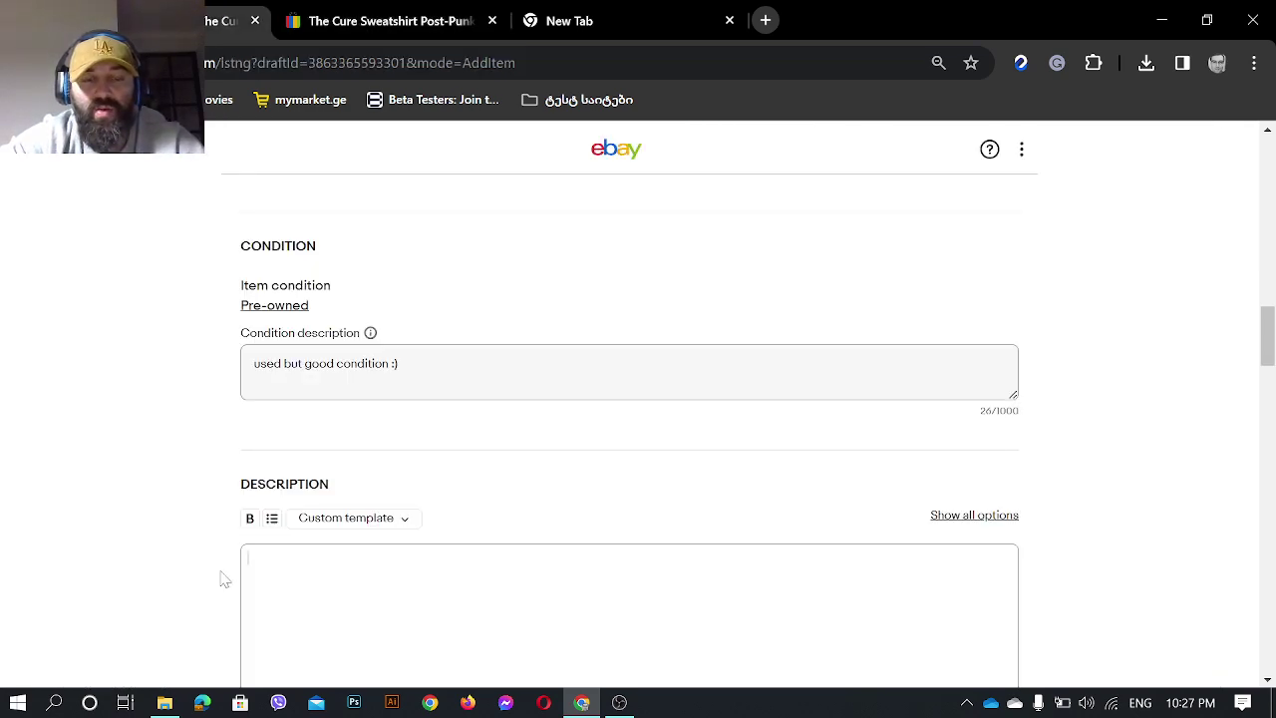
{"action": "type", "text": "good"}
{"action": "key", "text": "BackSpace"}
{"action": "key", "text": "BackSpace"}
{"action": "key", "text": "BackSpace"}
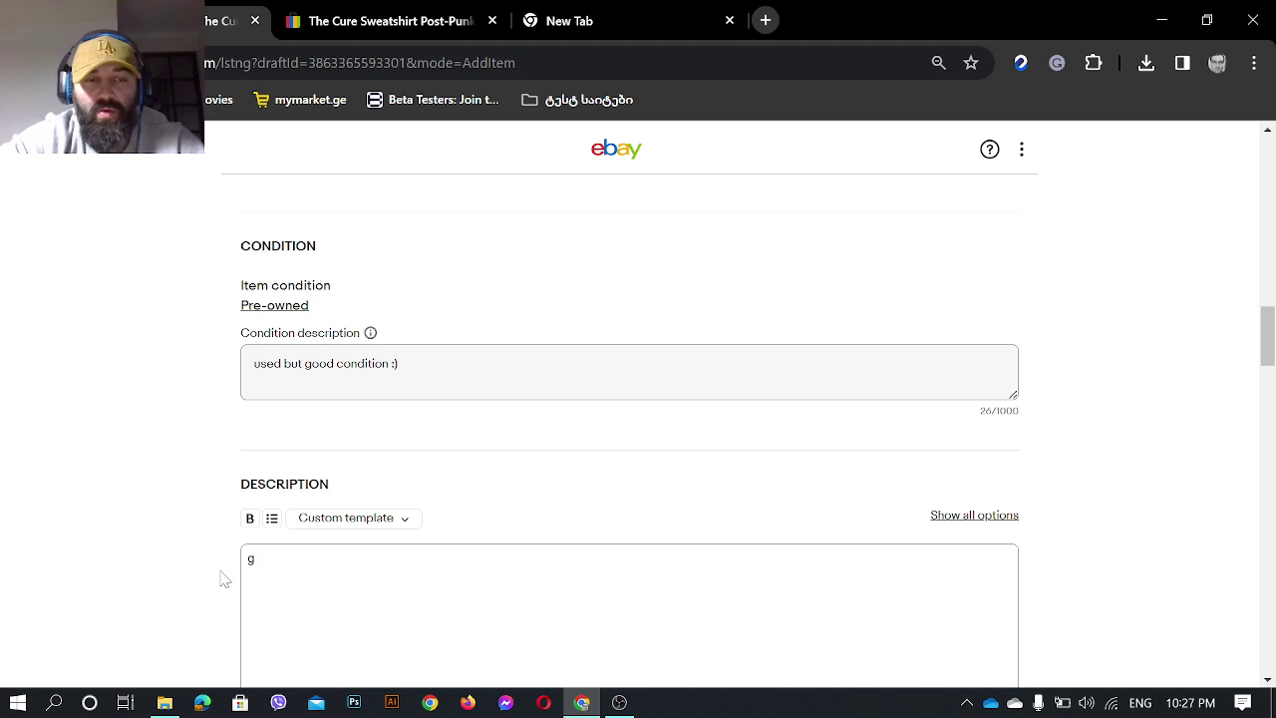
{"action": "type", "text": "Good condi"}
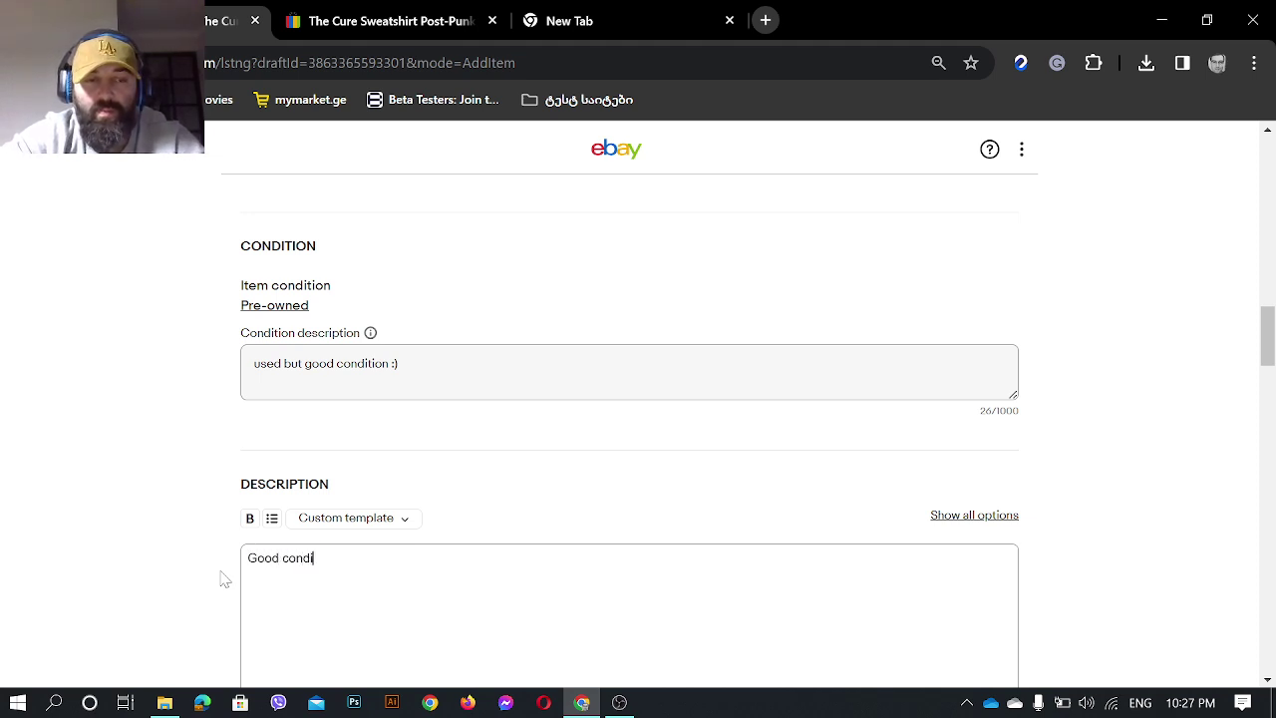
{"action": "type", "text": "tion"}
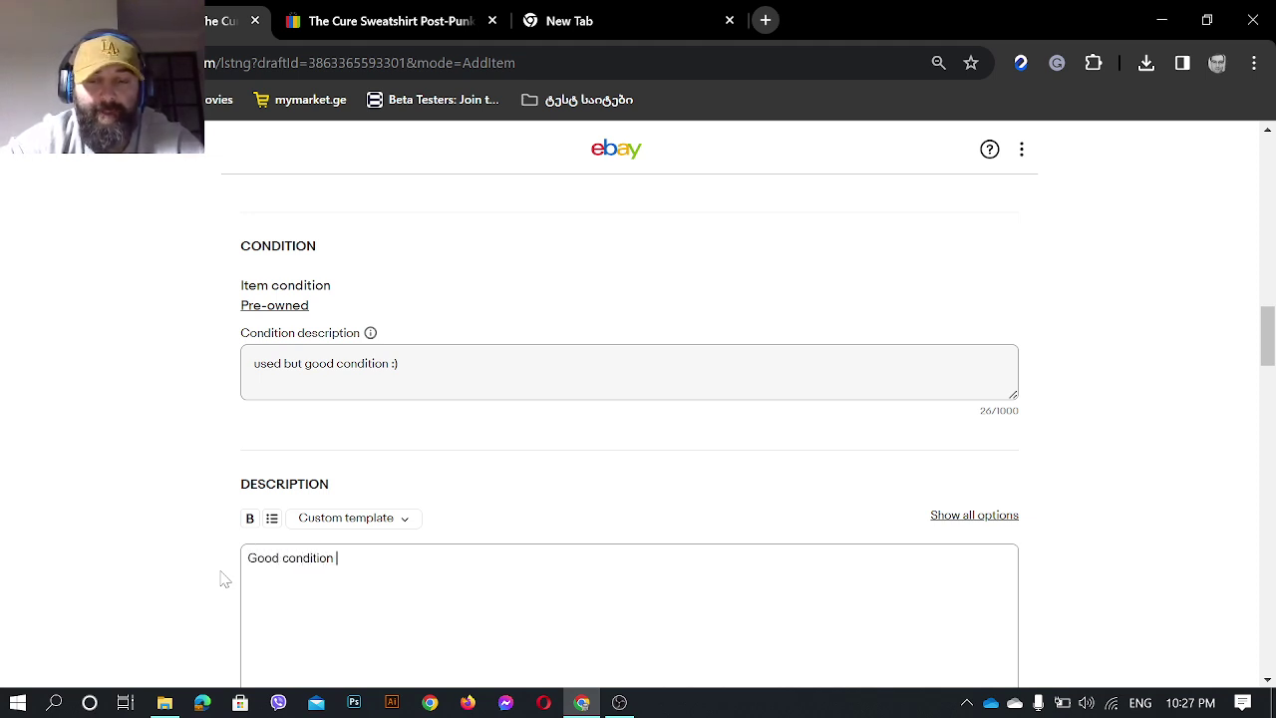
{"action": "type", "text": " :)"}
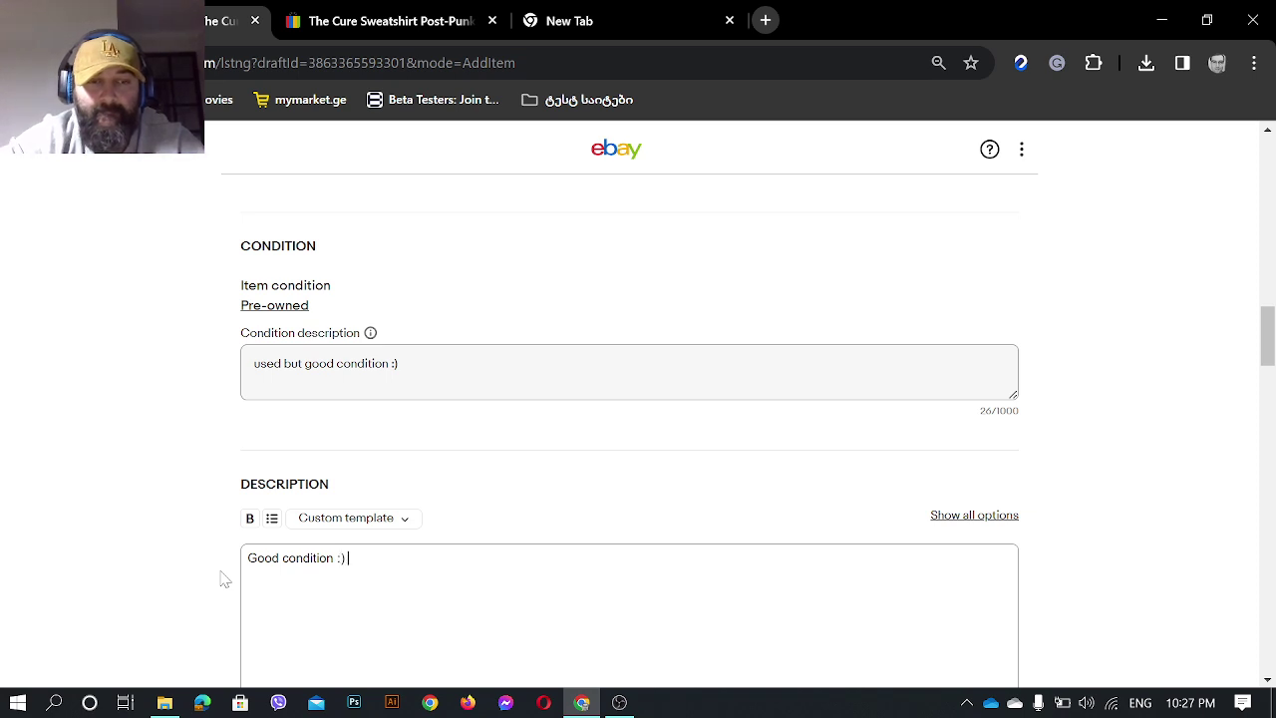
{"action": "key", "text": "BackSpace"}
{"action": "key", "text": "BackSpace"}
{"action": "key", "text": "BackSpace"}
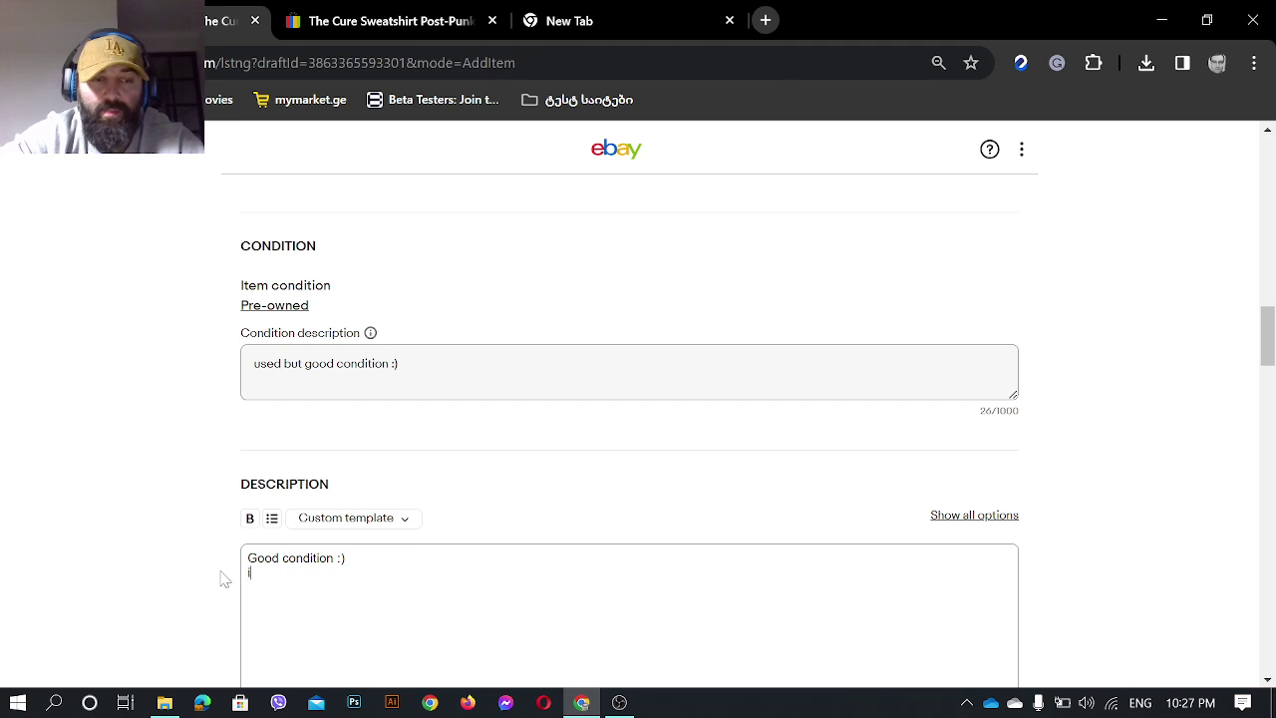
- Add a second description line reading "If you have any question, please ask first :)"
{"action": "type", "text": "If you "}
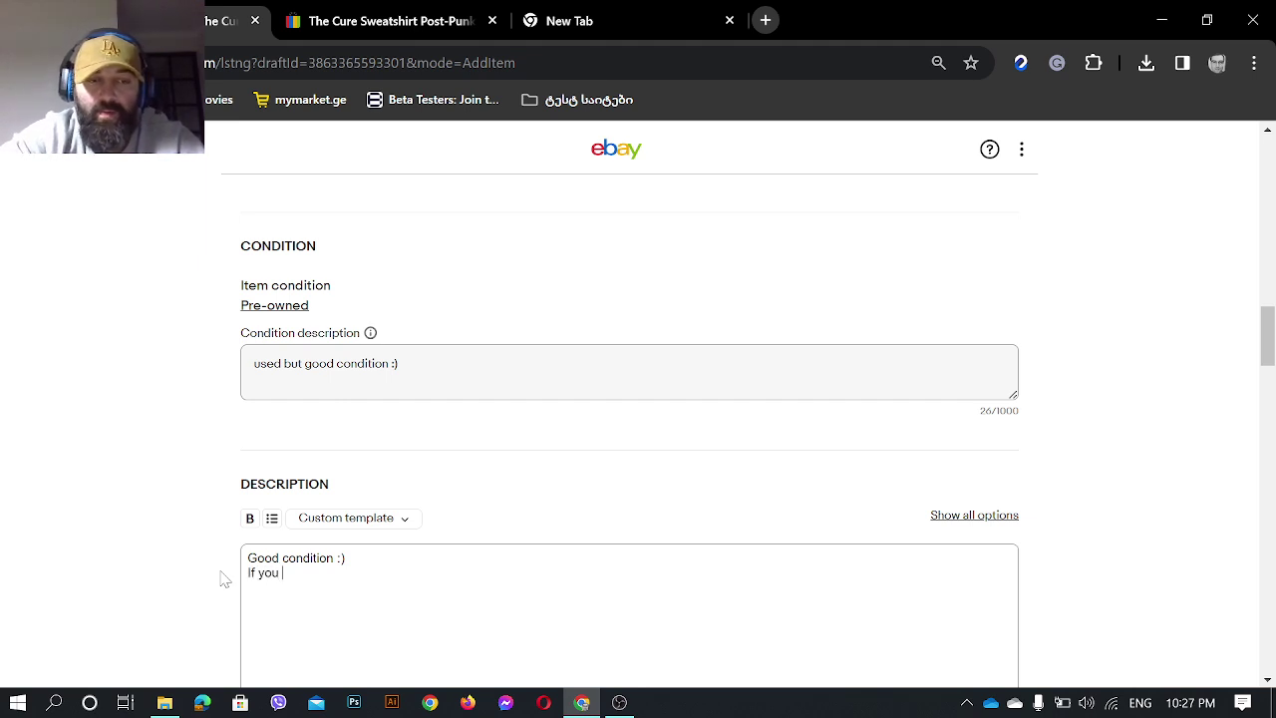
{"action": "type", "text": "have any question"}
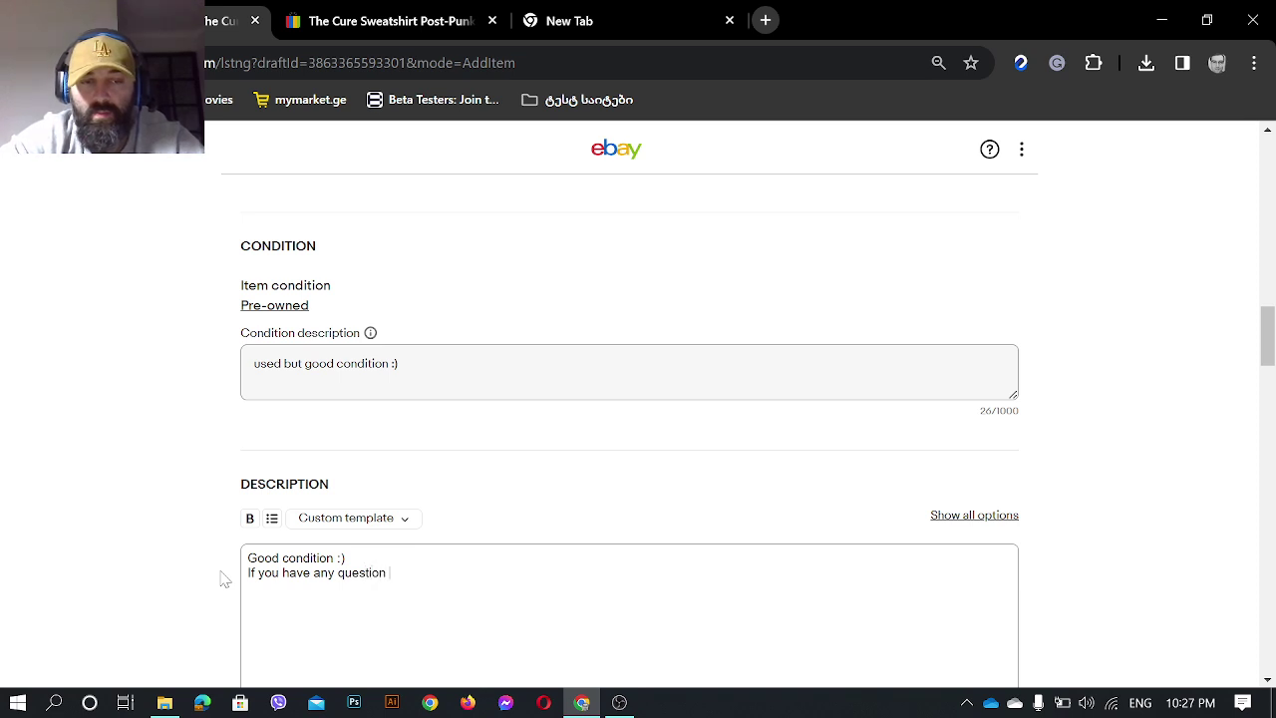
{"action": "type", "text": ", please "}
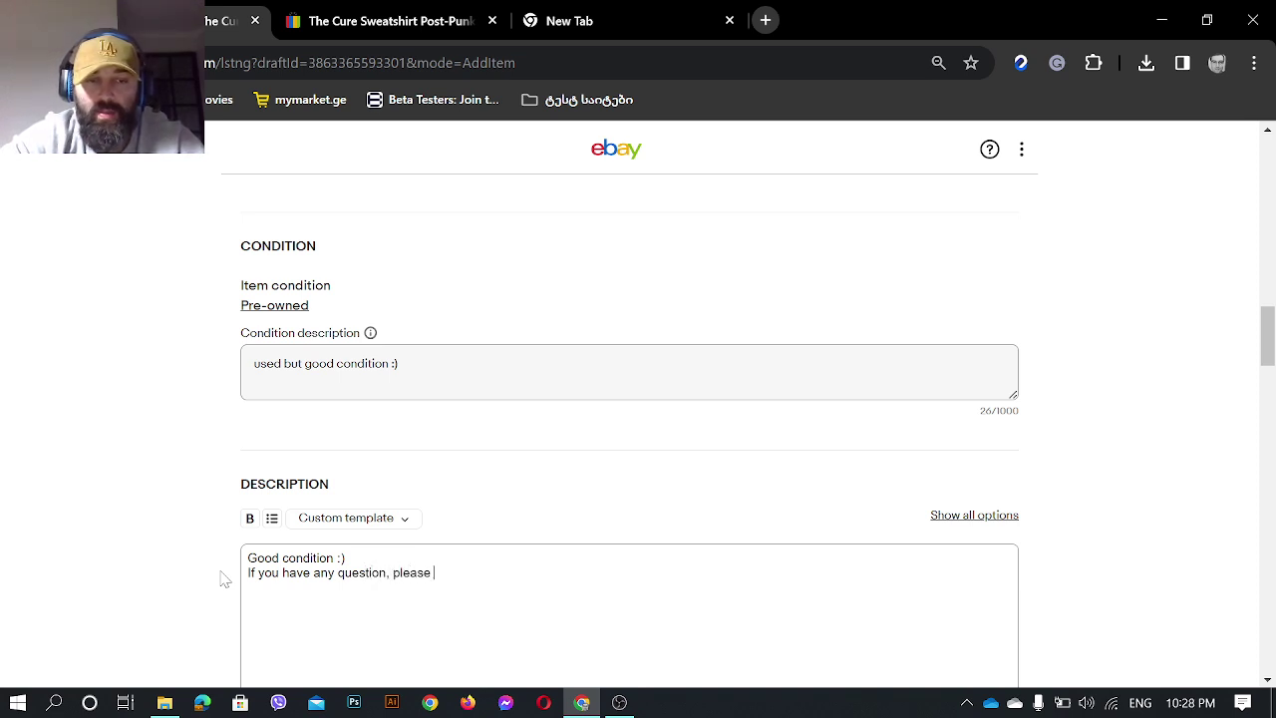
{"action": "type", "text": "ask frist"}
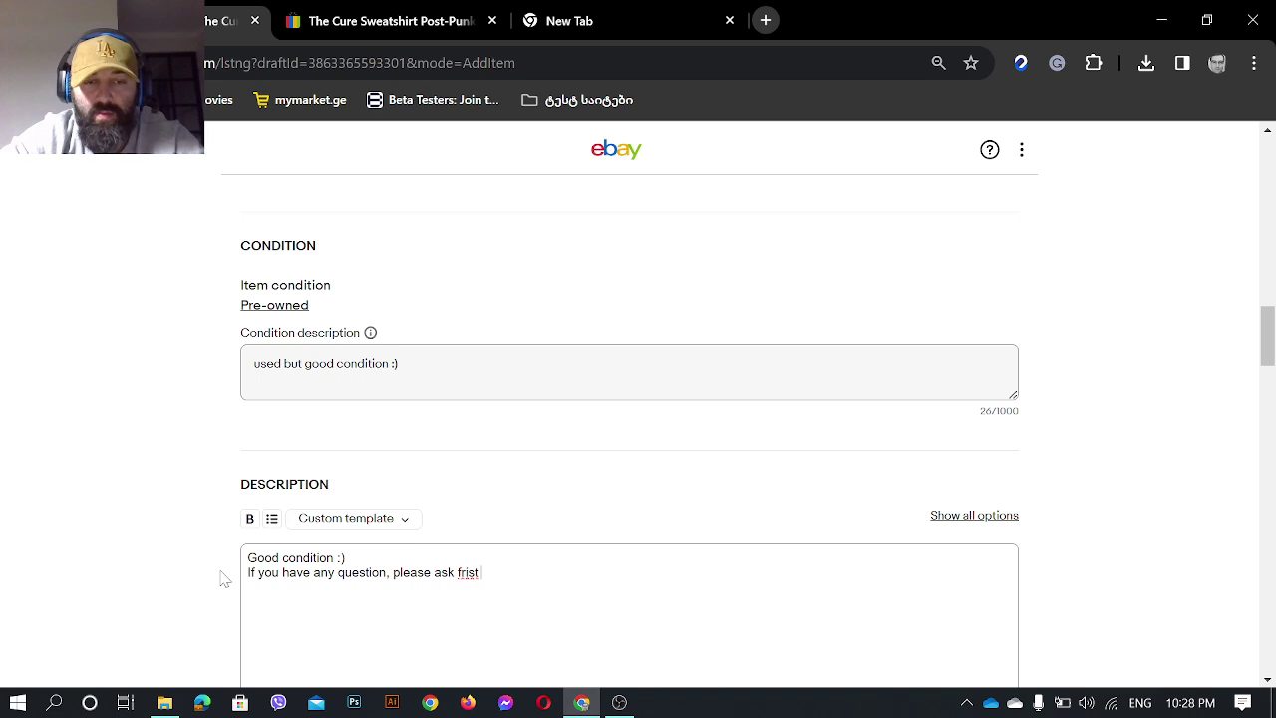
{"action": "key", "text": "BackSpace"}
{"action": "type", "text": "irst"}
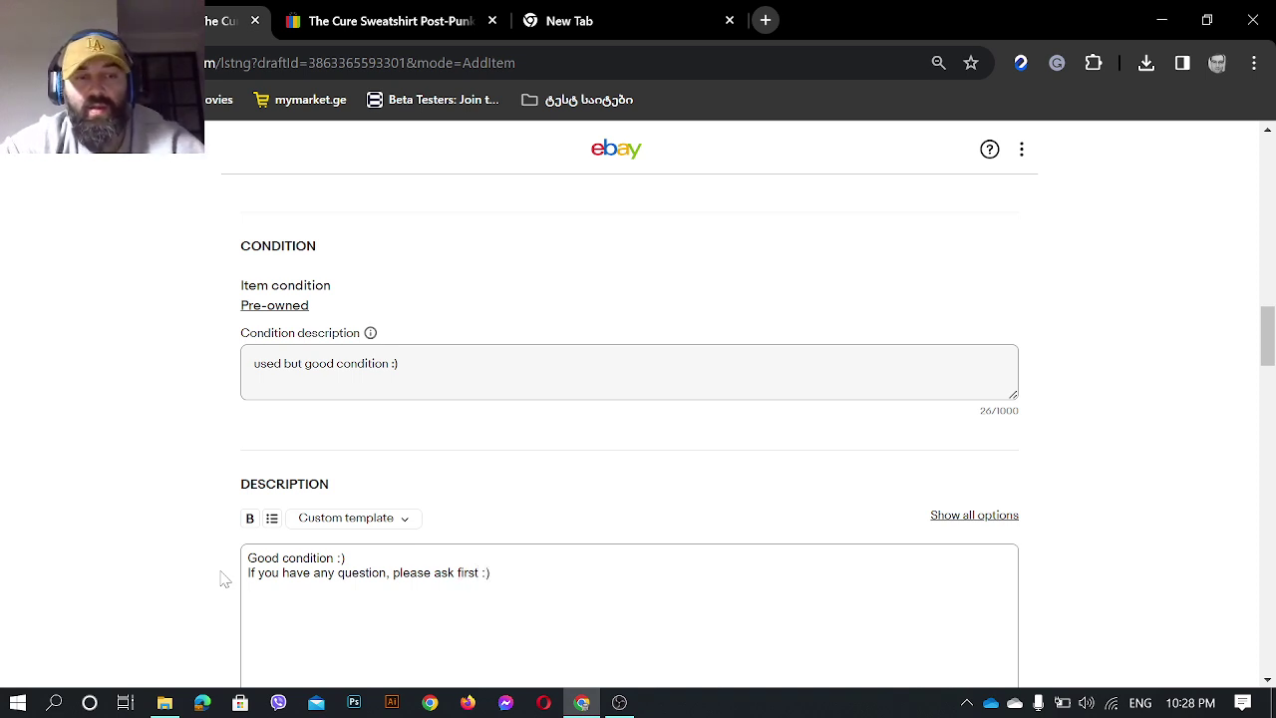
{"action": "key", "text": "Return"}
{"action": "scroll", "coordinate": [225, 579], "scroll_direction": "down", "scroll_amount": 1}
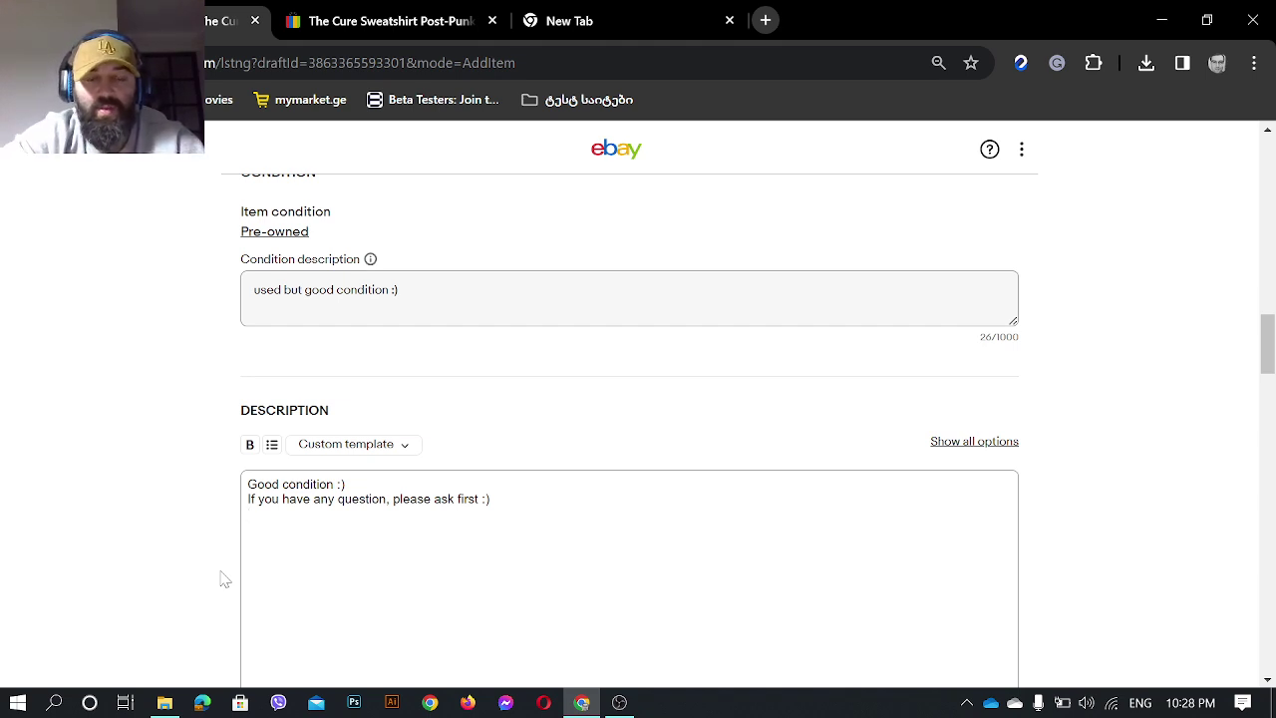
- Add a separate shipping line to the description reading "Shipping in USA by USPS"
{"action": "type", "text": "Shipping by USP"}
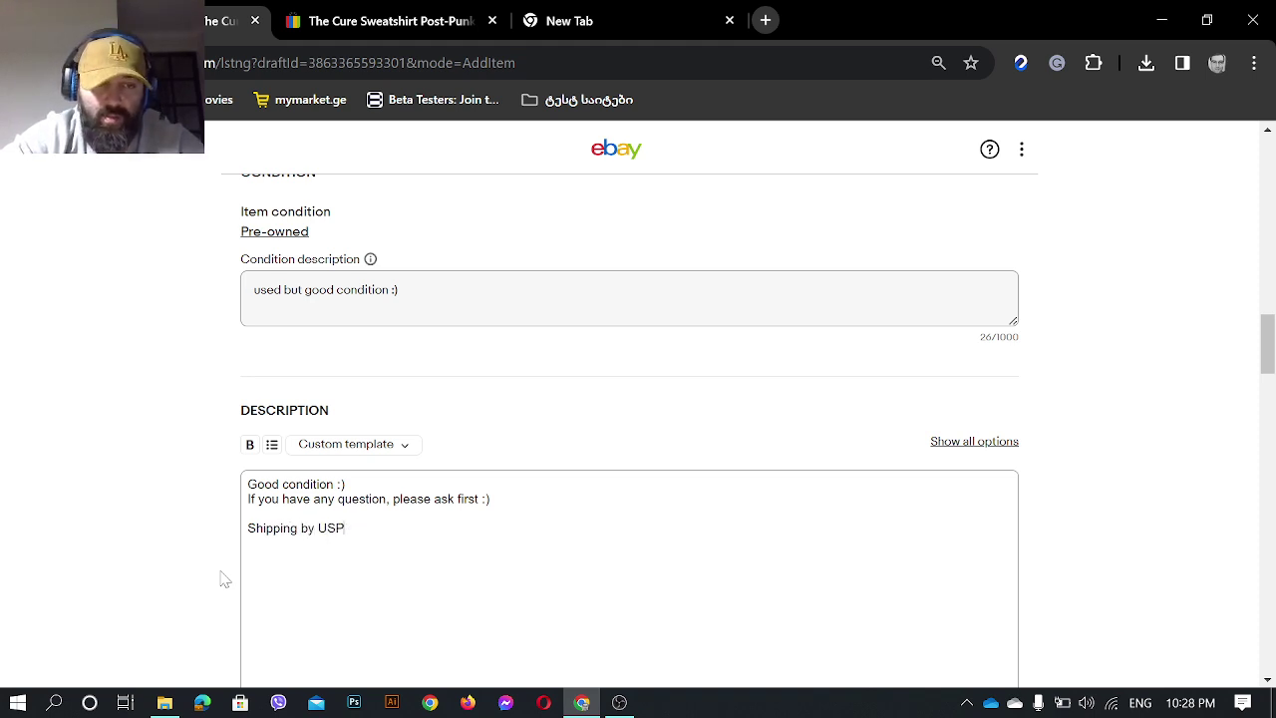
{"action": "type", "text": "S"}
{"action": "key", "text": "BackSpace"}
{"action": "key", "text": "BackSpace"}
{"action": "key", "text": "BackSpace"}
{"action": "key", "text": "BackSpace"}
{"action": "key", "text": "BackSpace"}
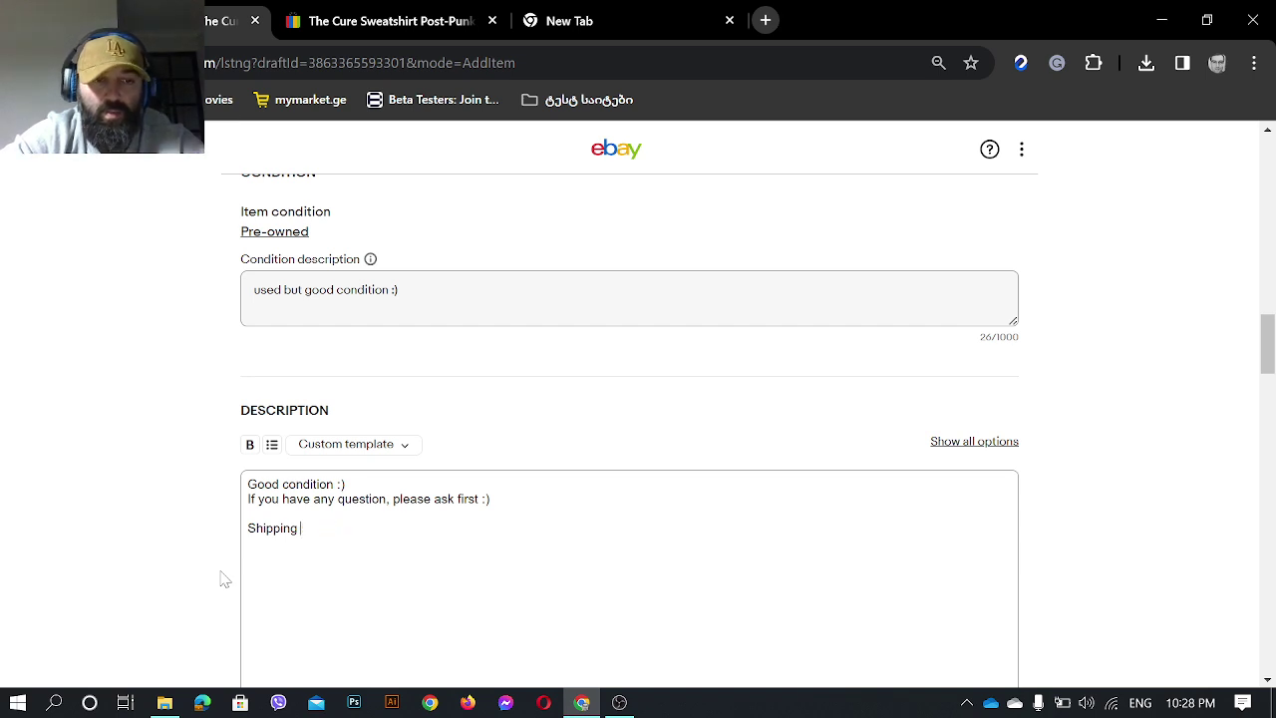
{"action": "type", "text": "n US"}
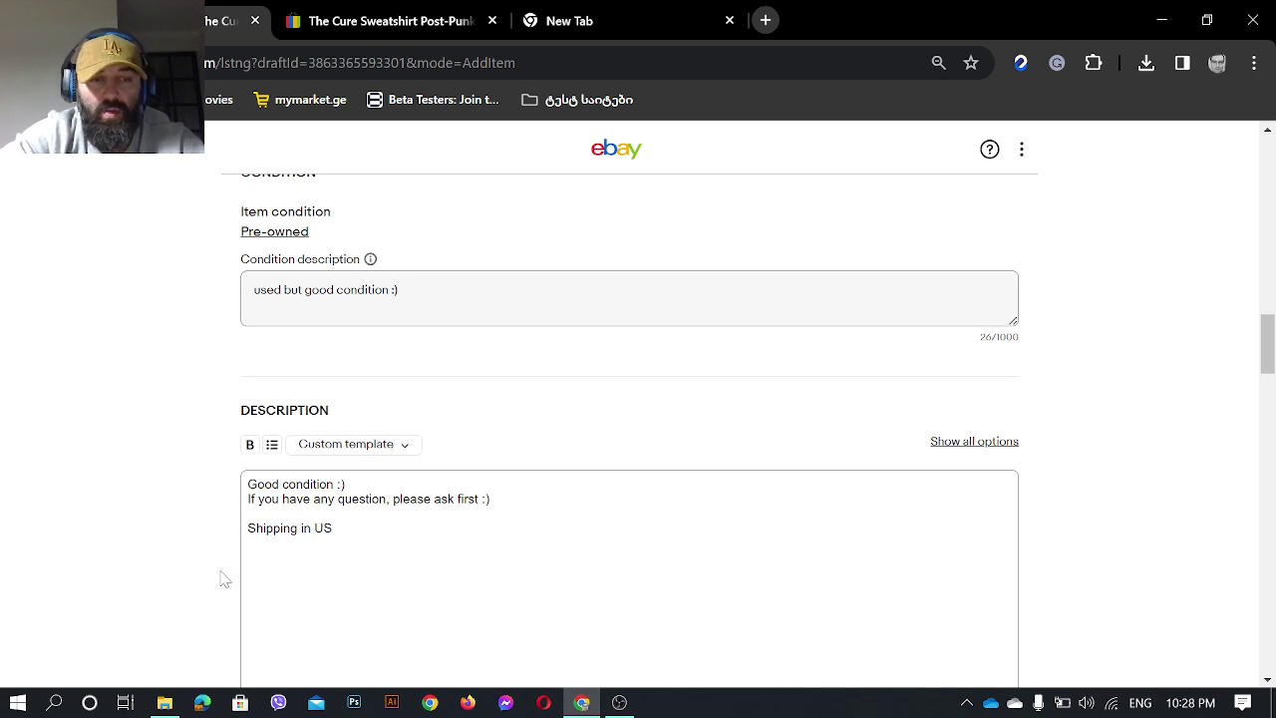
{"action": "type", "text": "A "}
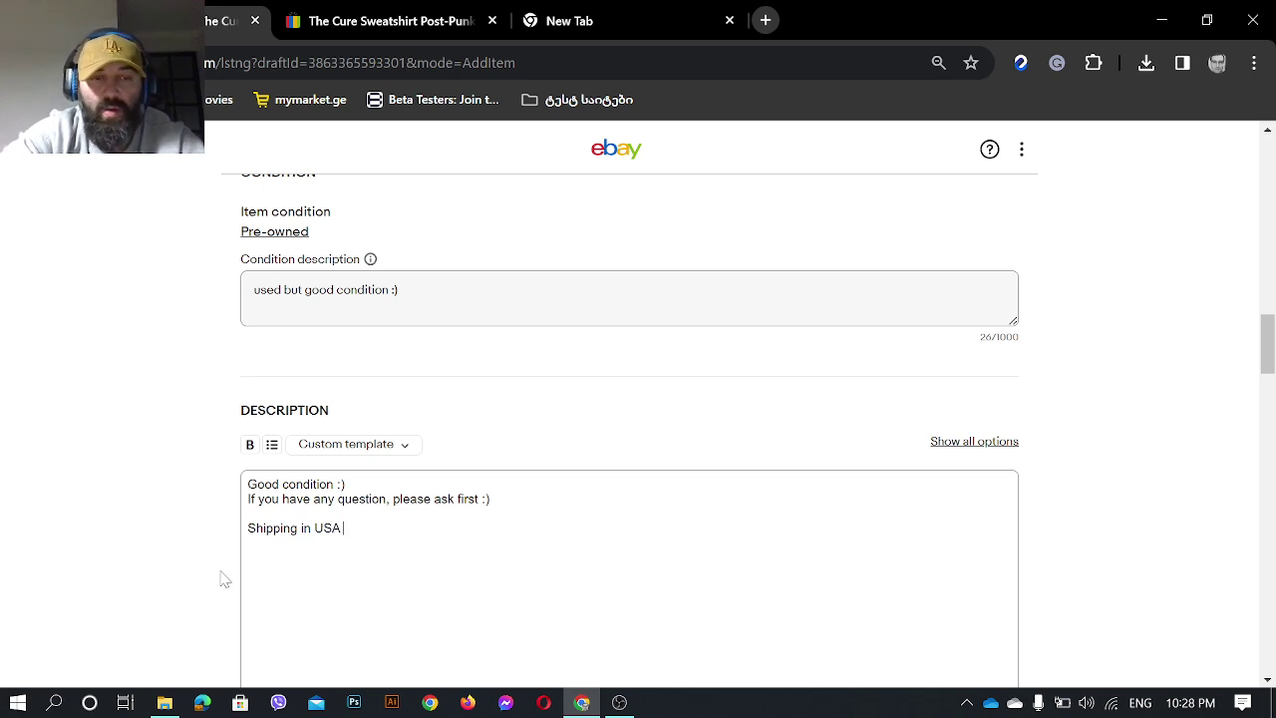
{"action": "type", "text": "by USO"}
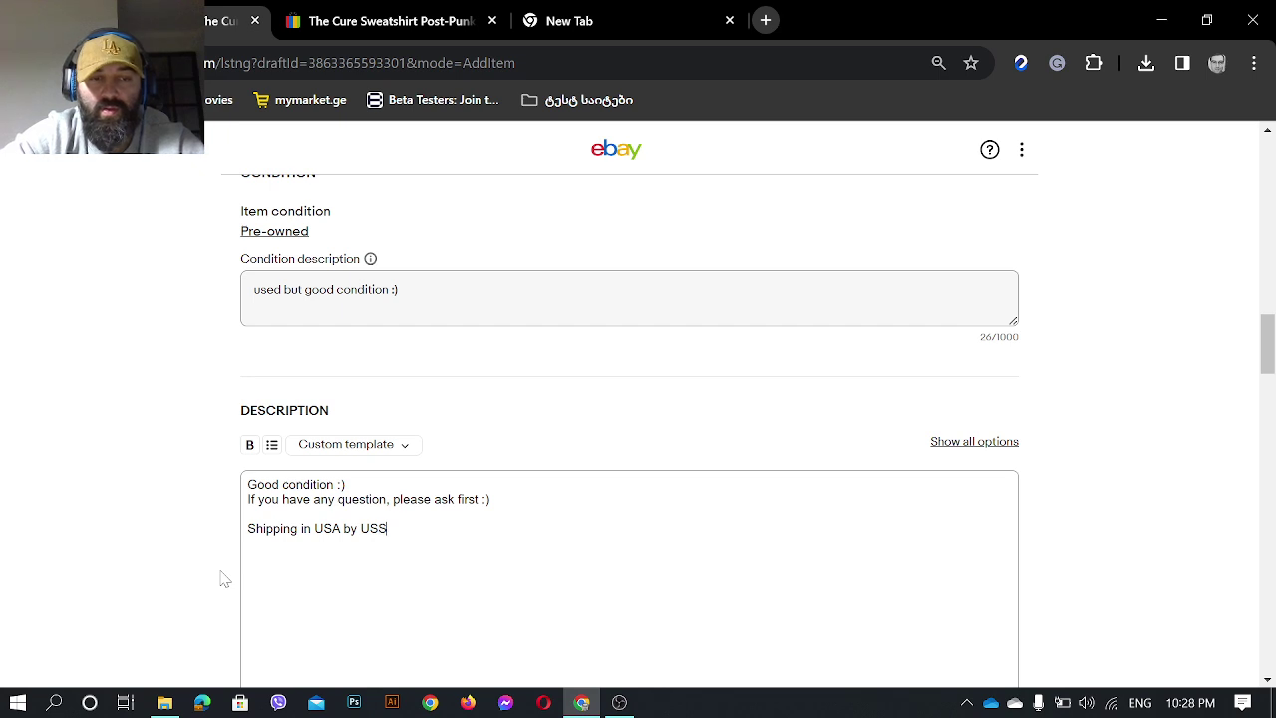
{"action": "type", "text": "PS"}
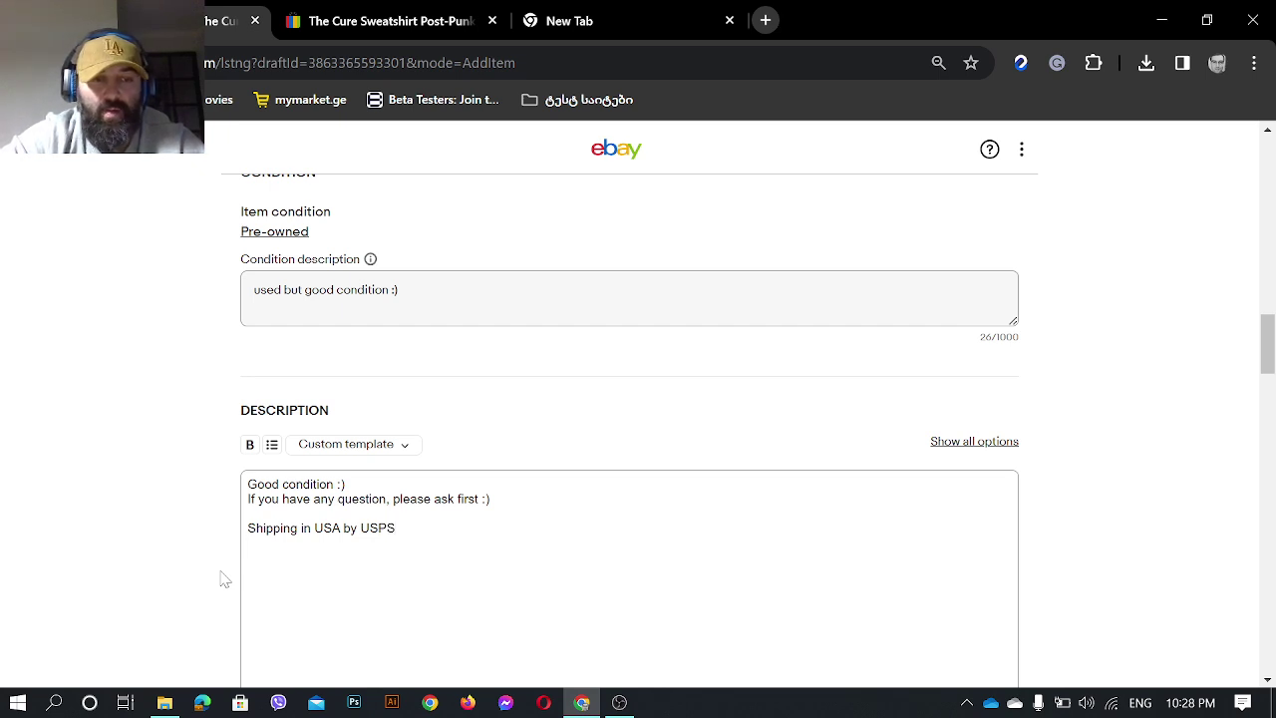
- Complete the description's USPS shipping line with the delivery time "12-22 days :)"
{"action": "type", "text": " 12-22 day"}
{"action": "key", "text": "BackSpace"}
{"action": "key", "text": "BackSpace"}
{"action": "key", "text": "BackSpace"}
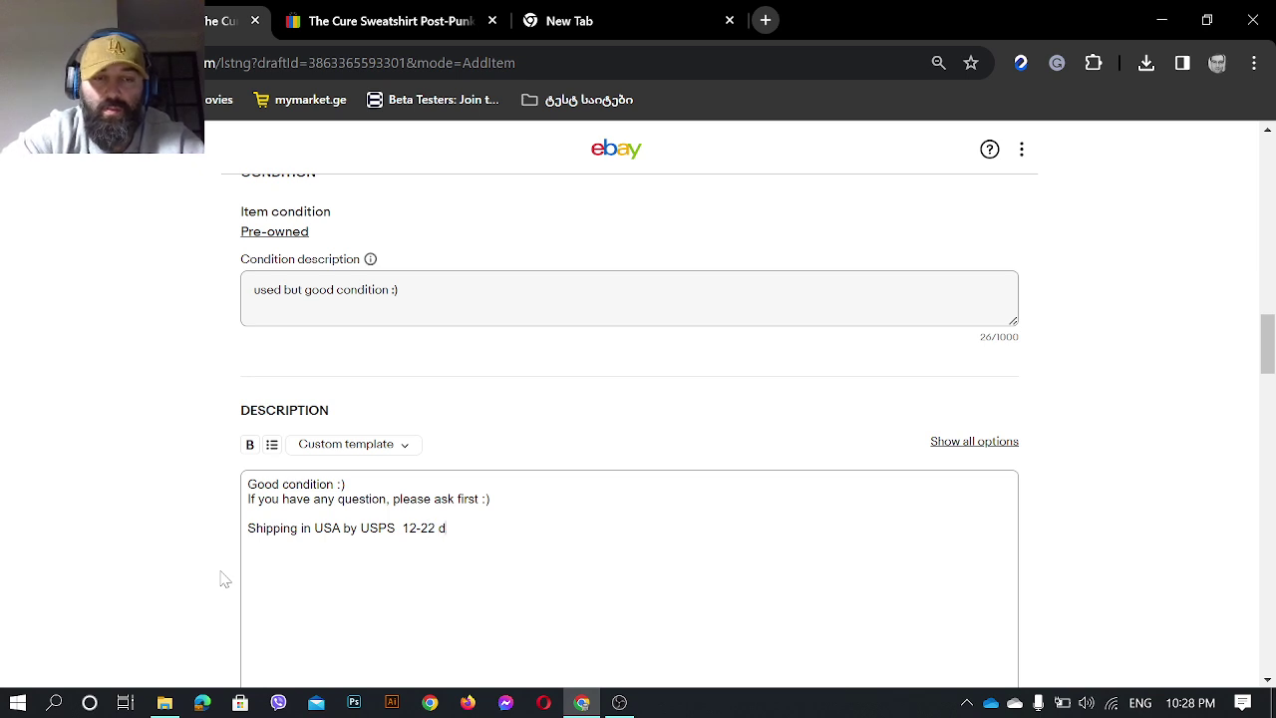
{"action": "type", "text": "DAY"}
{"action": "key", "text": "BackSpace"}
{"action": "key", "text": "BackSpace"}
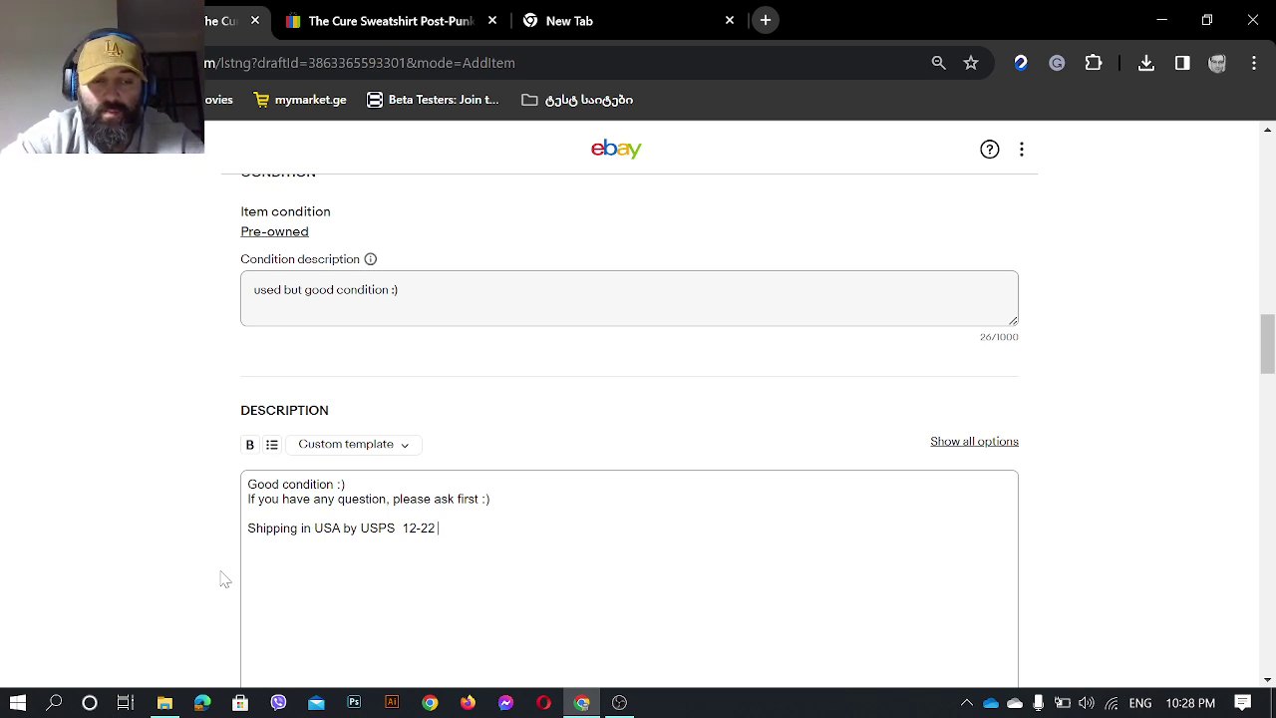
{"action": "type", "text": "days :)  "}
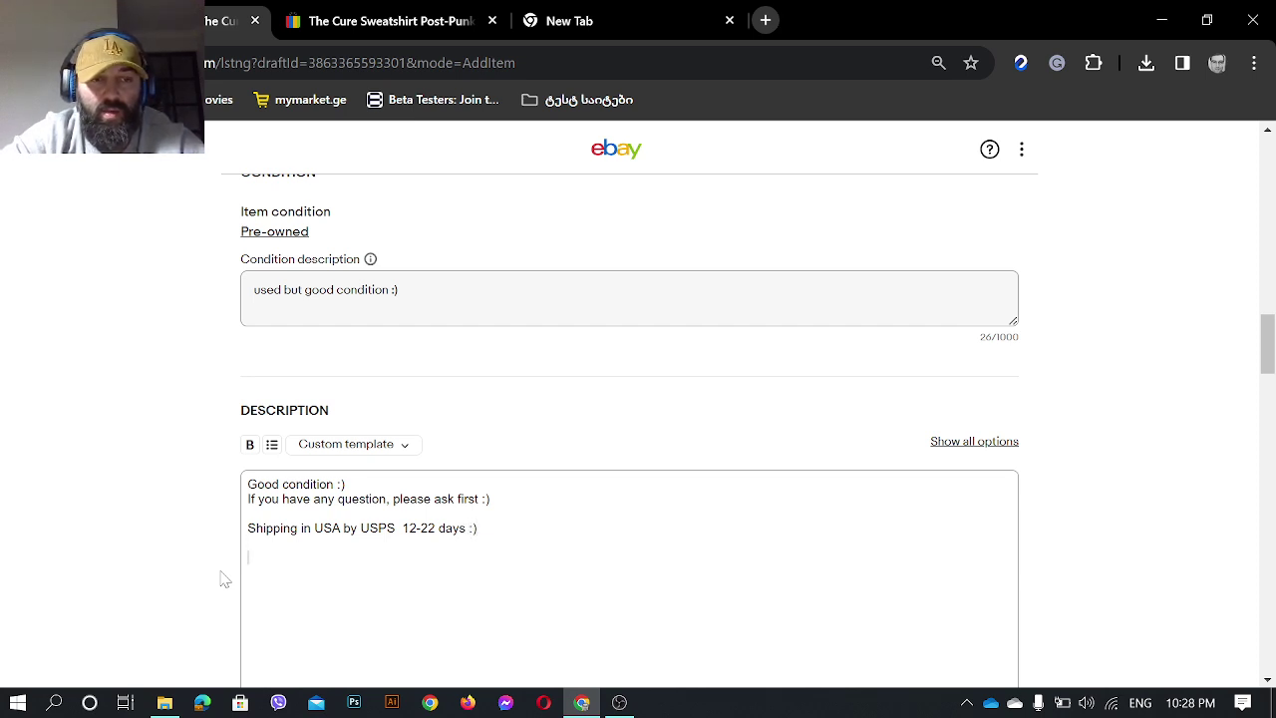
- End the description with the separate lines "For international shipping please ask first :)" and "happy buying :)"
{"action": "type", "text": "For i"}
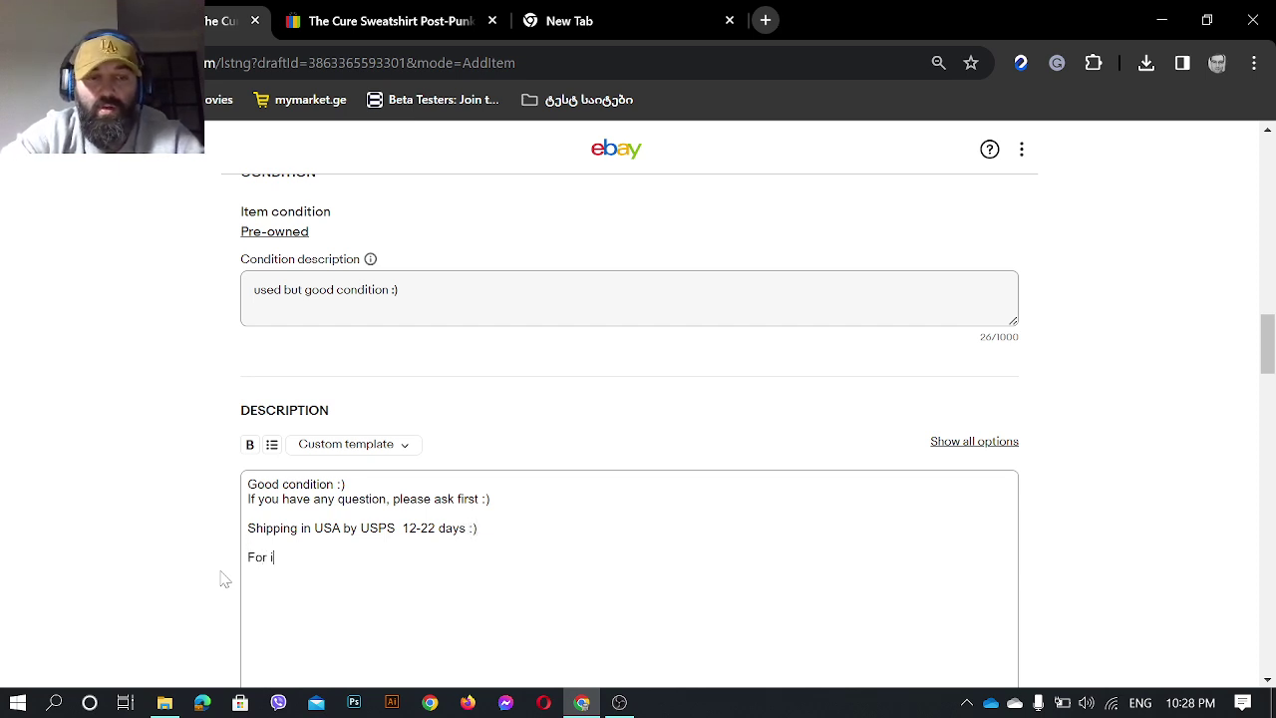
{"action": "type", "text": "nternati"}
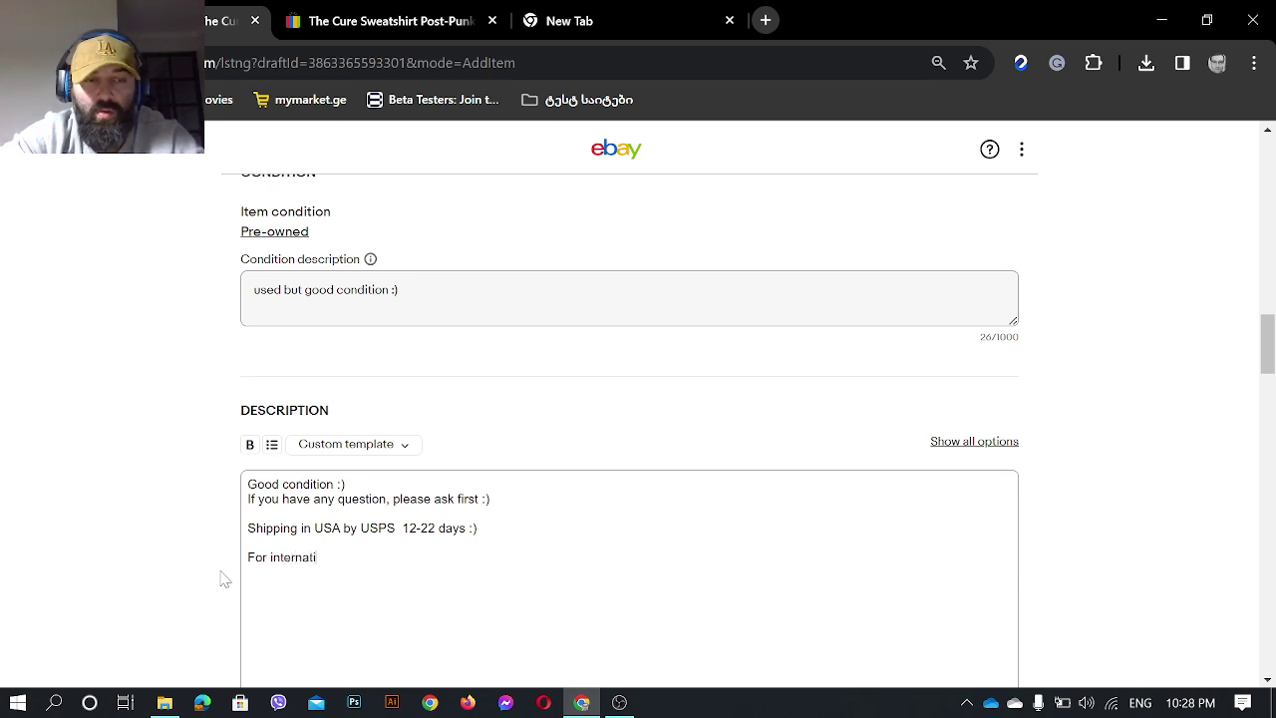
{"action": "type", "text": "onal shipping P"}
{"action": "key", "text": "BackSpace"}
{"action": "type", "text": "please ask first"}
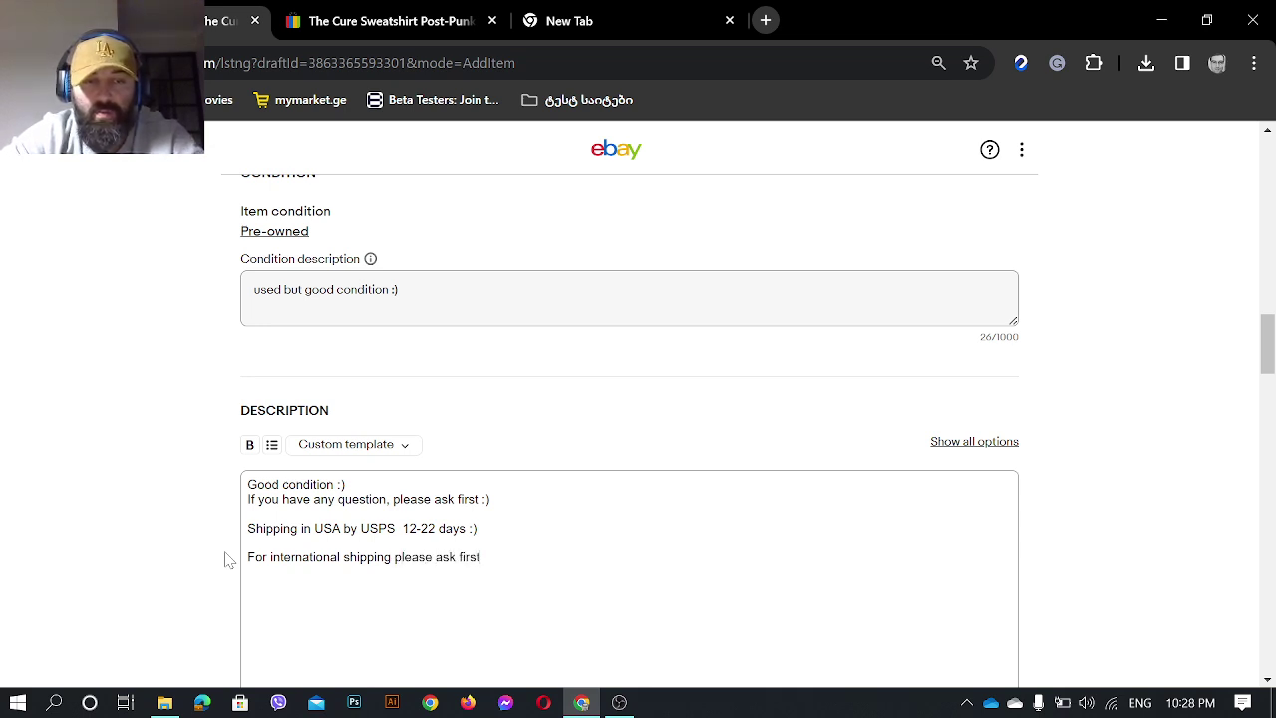
{"action": "type", "text": " :)  happ"}
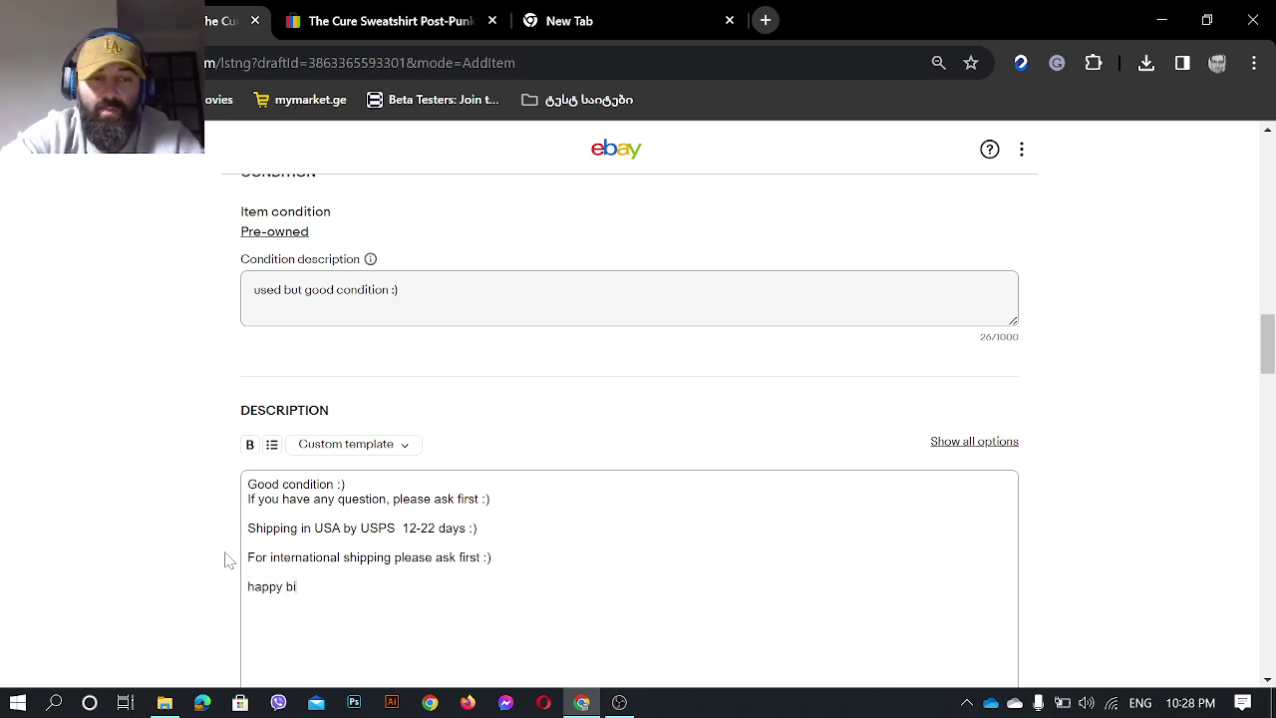
{"action": "type", "text": "y buying :)"}
{"action": "scroll", "coordinate": [228, 561], "scroll_direction": "down", "scroll_amount": 5}
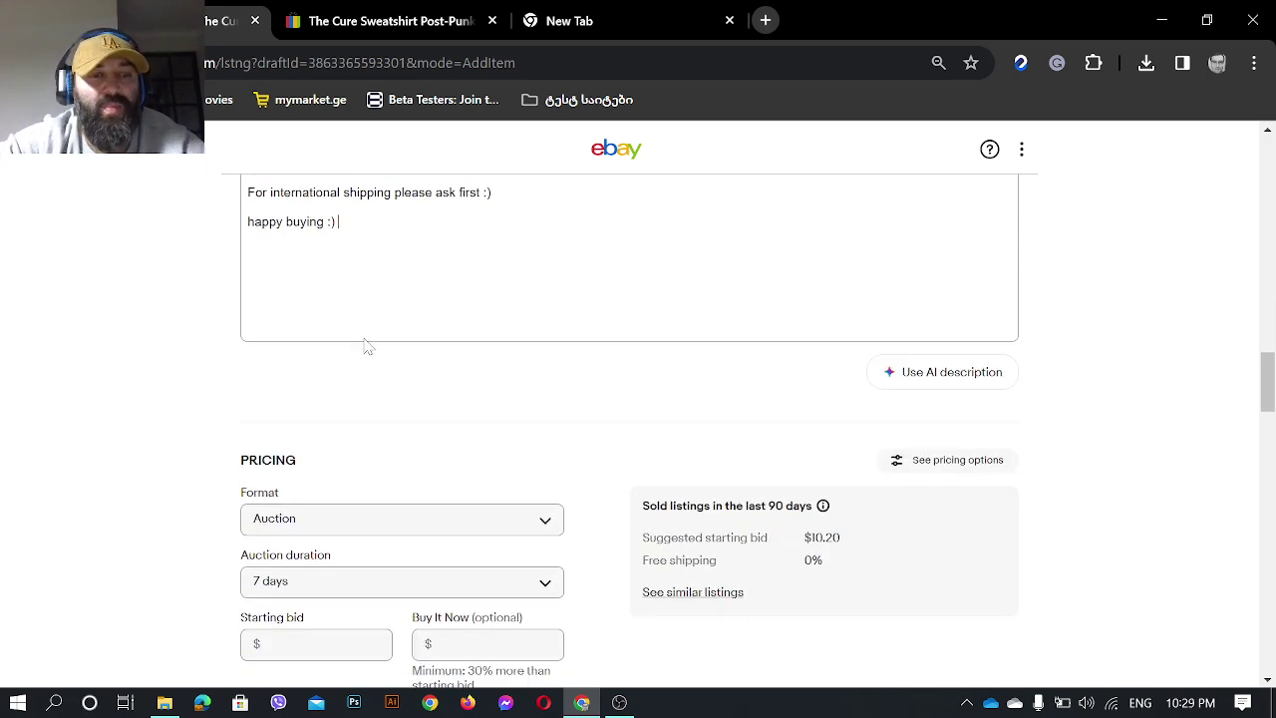
{"action": "scroll", "coordinate": [528, 512], "scroll_direction": "down", "scroll_amount": 8}
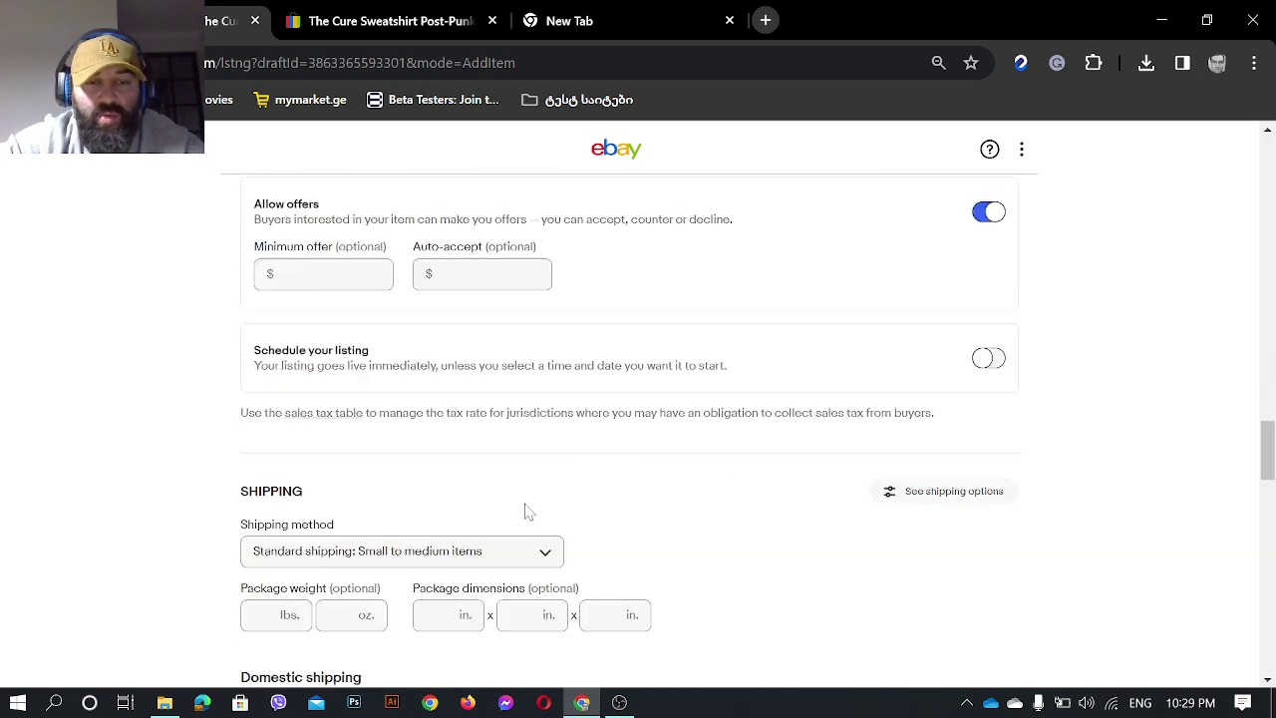
- Switch the listing's pricing format to Buy It Now and enter a price of $79
{"action": "scroll", "coordinate": [528, 511], "scroll_direction": "up", "scroll_amount": 10}
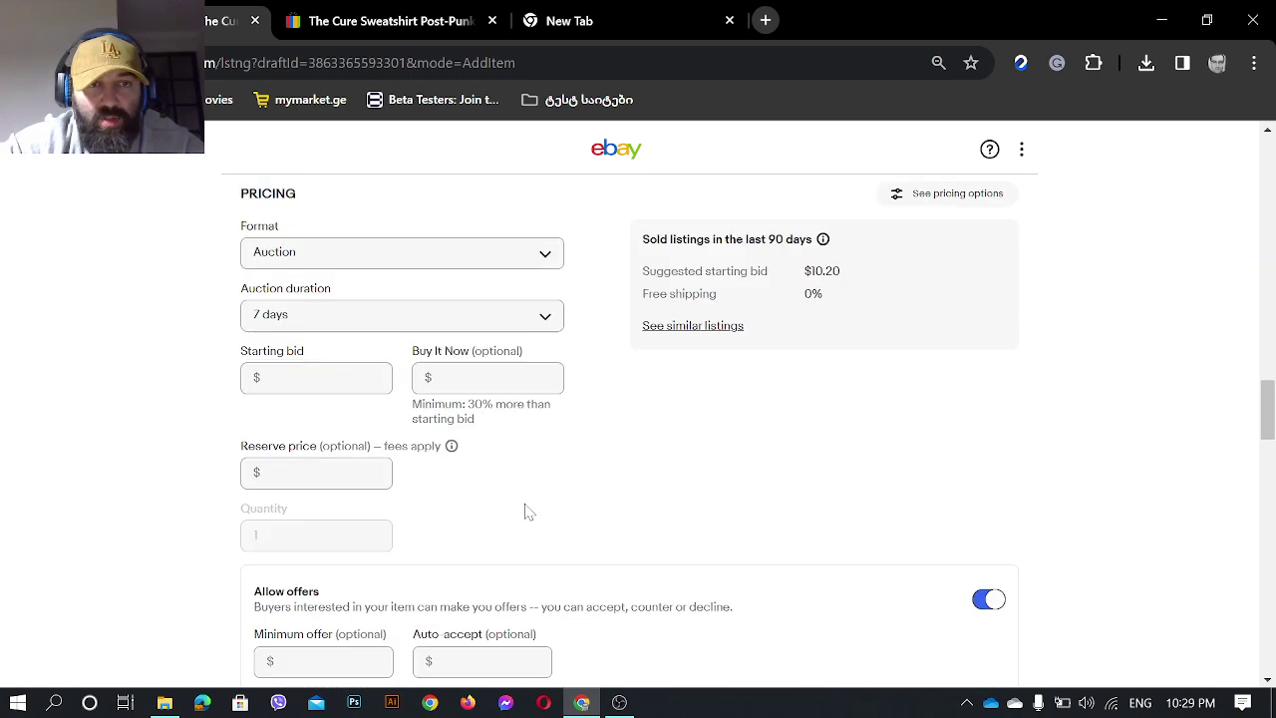
{"action": "left_click", "coordinate": [447, 546]}
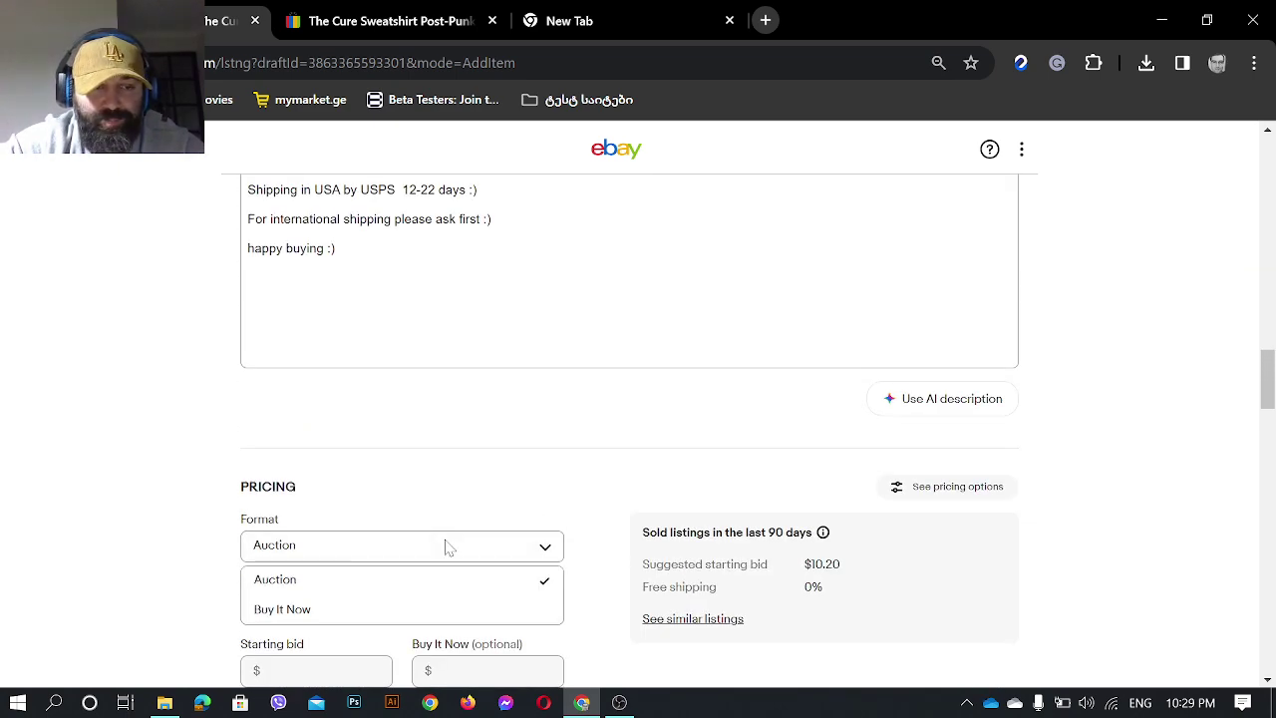
{"action": "left_click", "coordinate": [299, 607]}
{"action": "scroll", "coordinate": [150, 578], "scroll_direction": "down", "scroll_amount": 1}
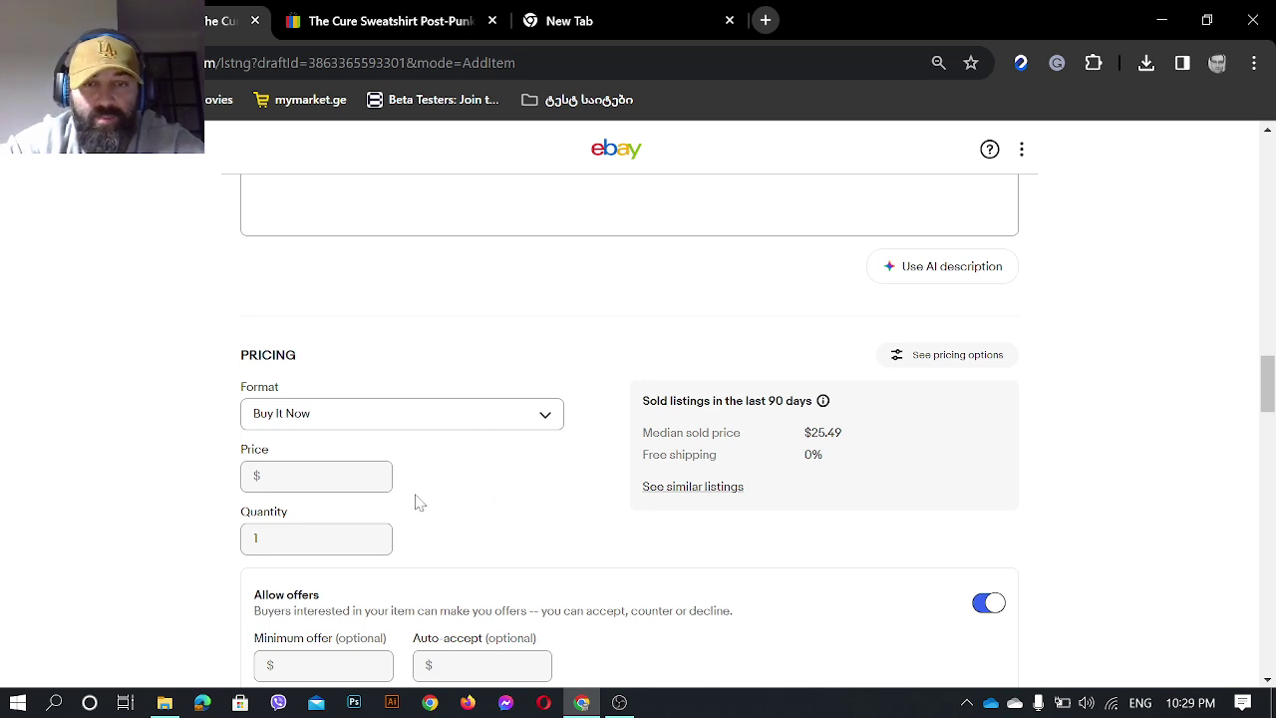
{"action": "left_click", "coordinate": [316, 475]}
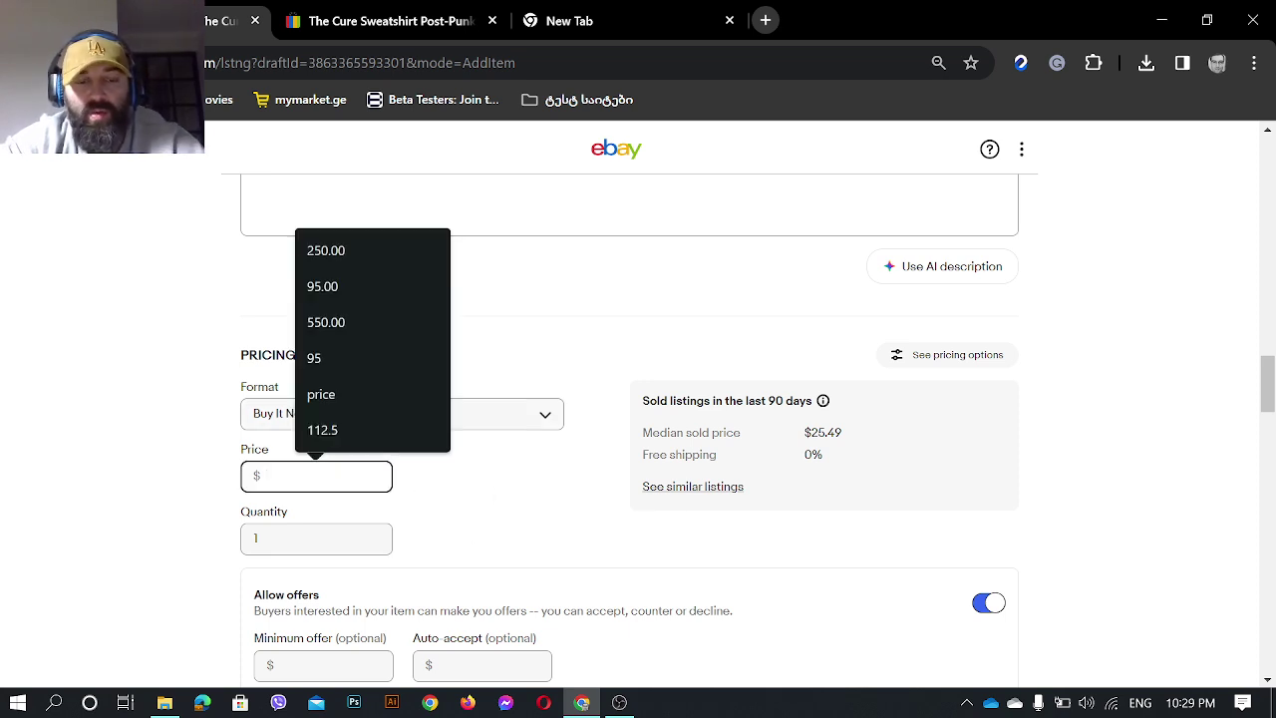
{"action": "type", "text": "79"}
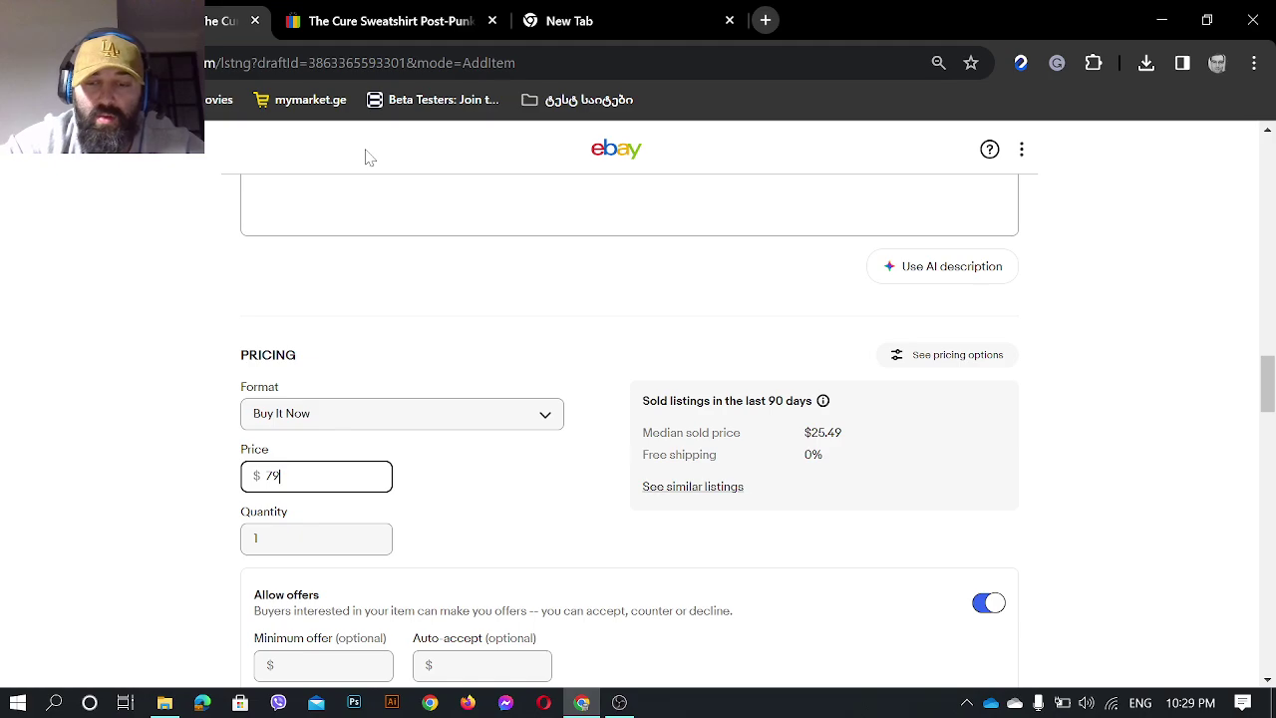
- Review the price, condition, brand, shipping and returns details of the comparable The Cure sweatshirt listing in the other browser tab
{"action": "left_click", "coordinate": [444, 18]}
{"action": "scroll", "coordinate": [538, 459], "scroll_direction": "up", "scroll_amount": 15}
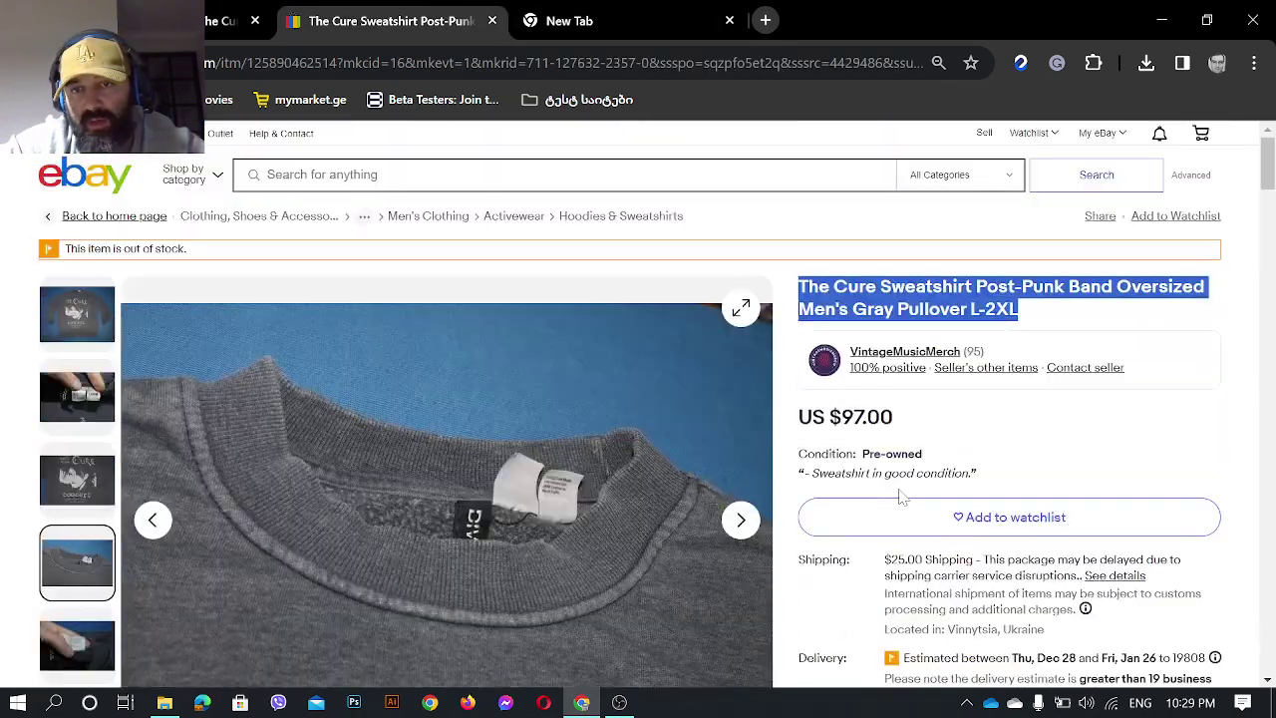
{"action": "left_click", "coordinate": [957, 422]}
{"action": "scroll", "coordinate": [963, 423], "scroll_direction": "down", "scroll_amount": 15}
{"action": "scroll", "coordinate": [965, 423], "scroll_direction": "down", "scroll_amount": 1}
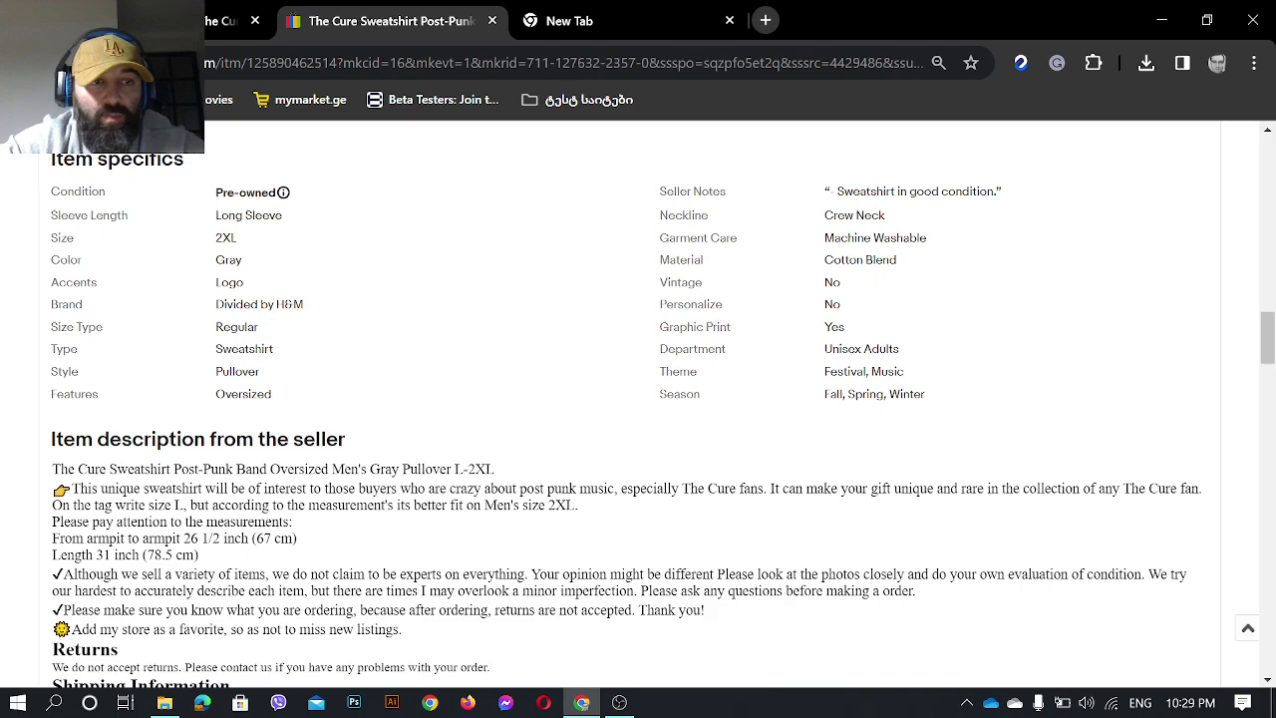
{"action": "left_click_drag", "start_coordinate": [216, 304], "coordinate": [293, 304]}
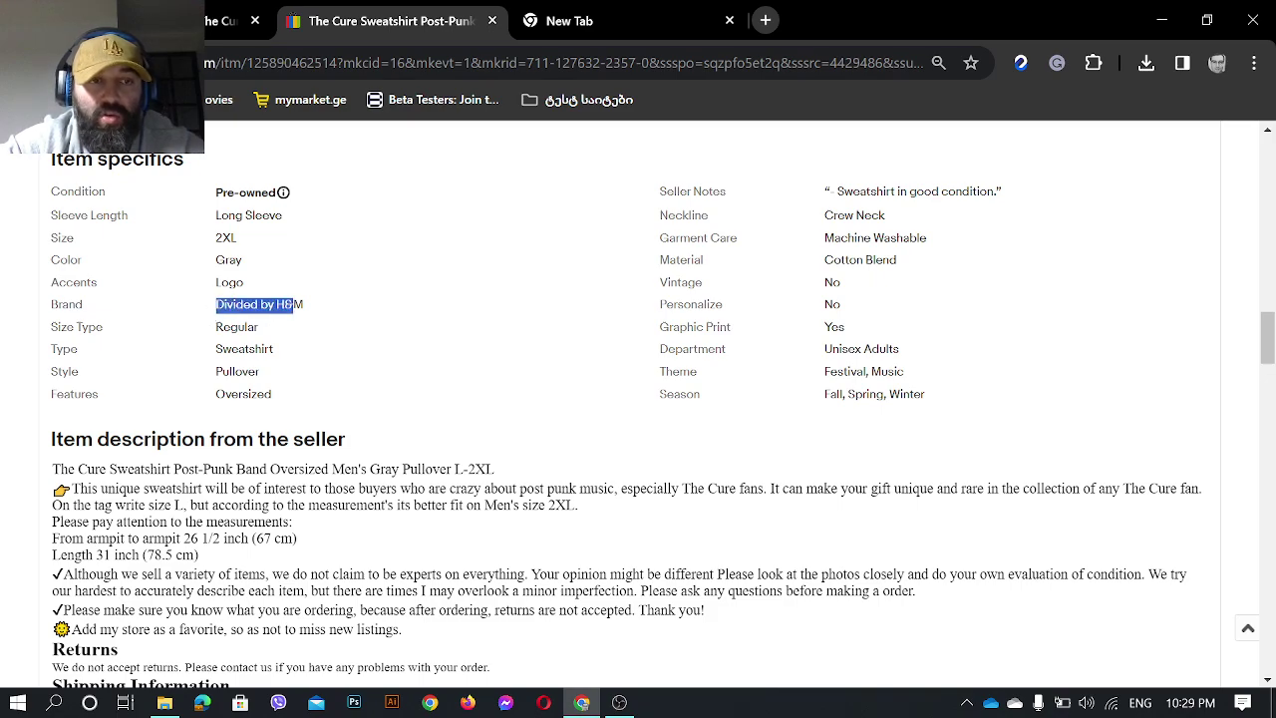
{"action": "scroll", "coordinate": [431, 245], "scroll_direction": "up", "scroll_amount": 7}
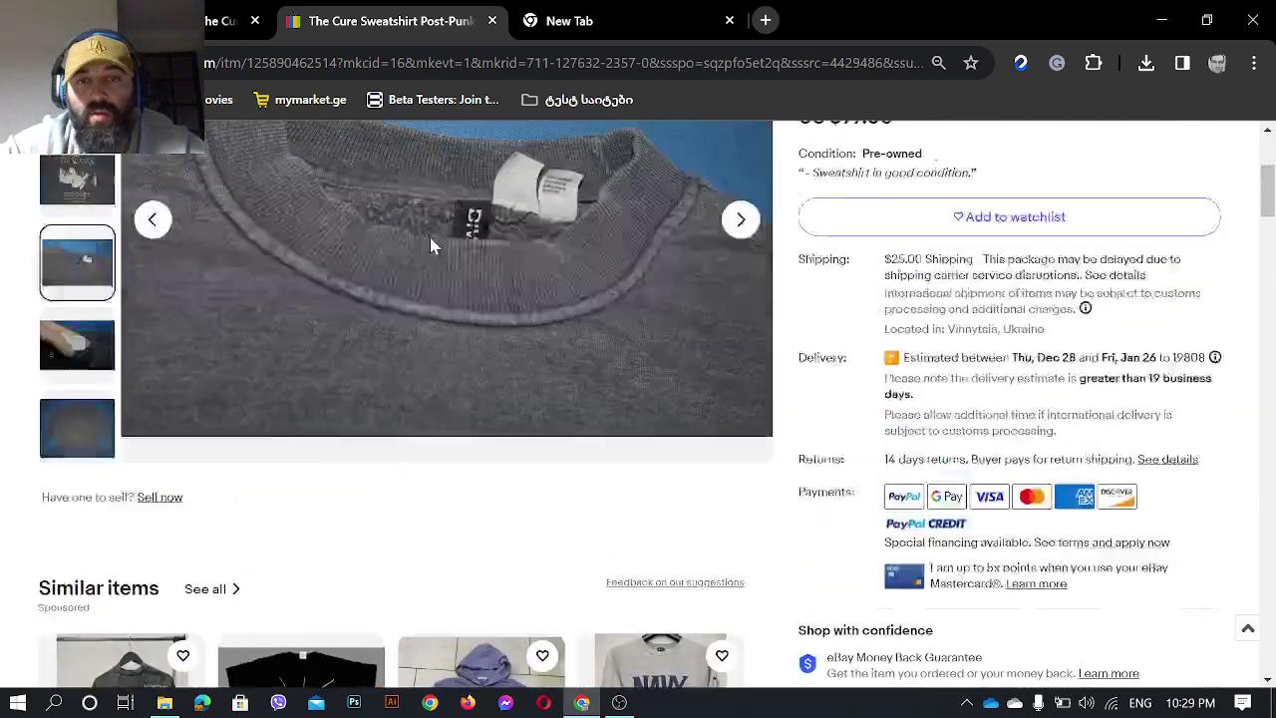
{"action": "scroll", "coordinate": [430, 245], "scroll_direction": "up", "scroll_amount": 3}
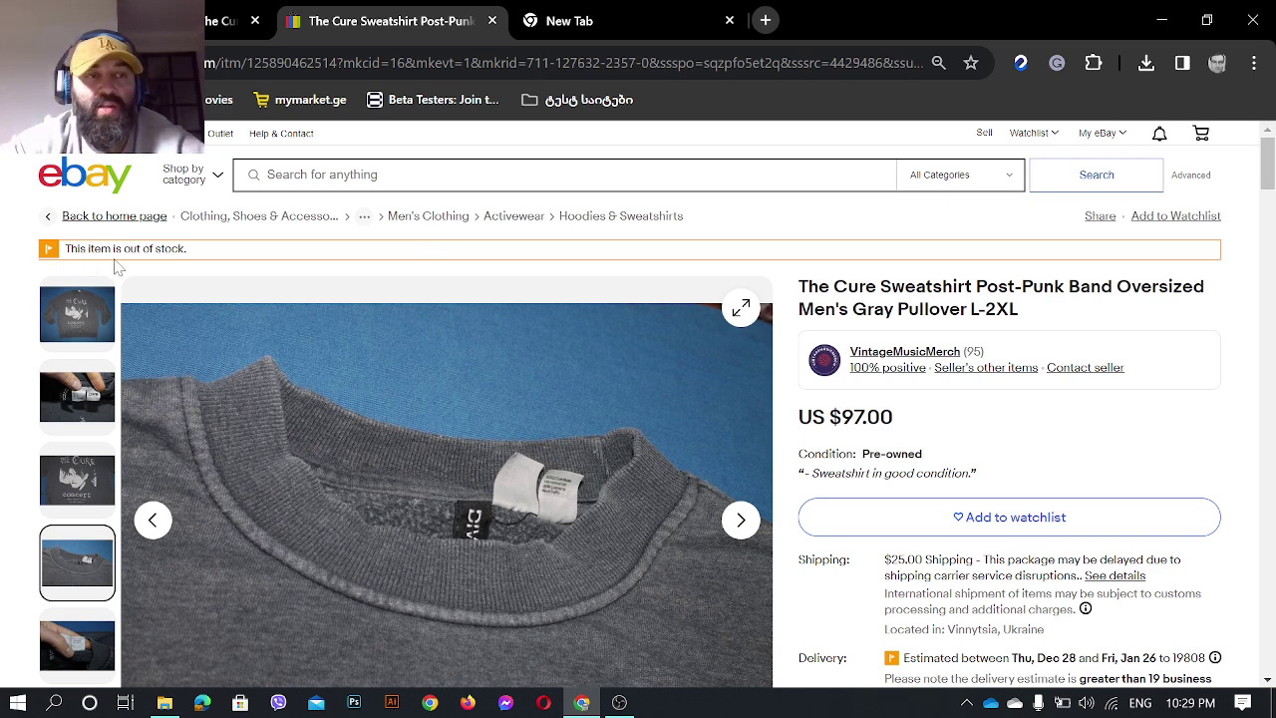
{"action": "scroll", "coordinate": [346, 307], "scroll_direction": "down", "scroll_amount": 1}
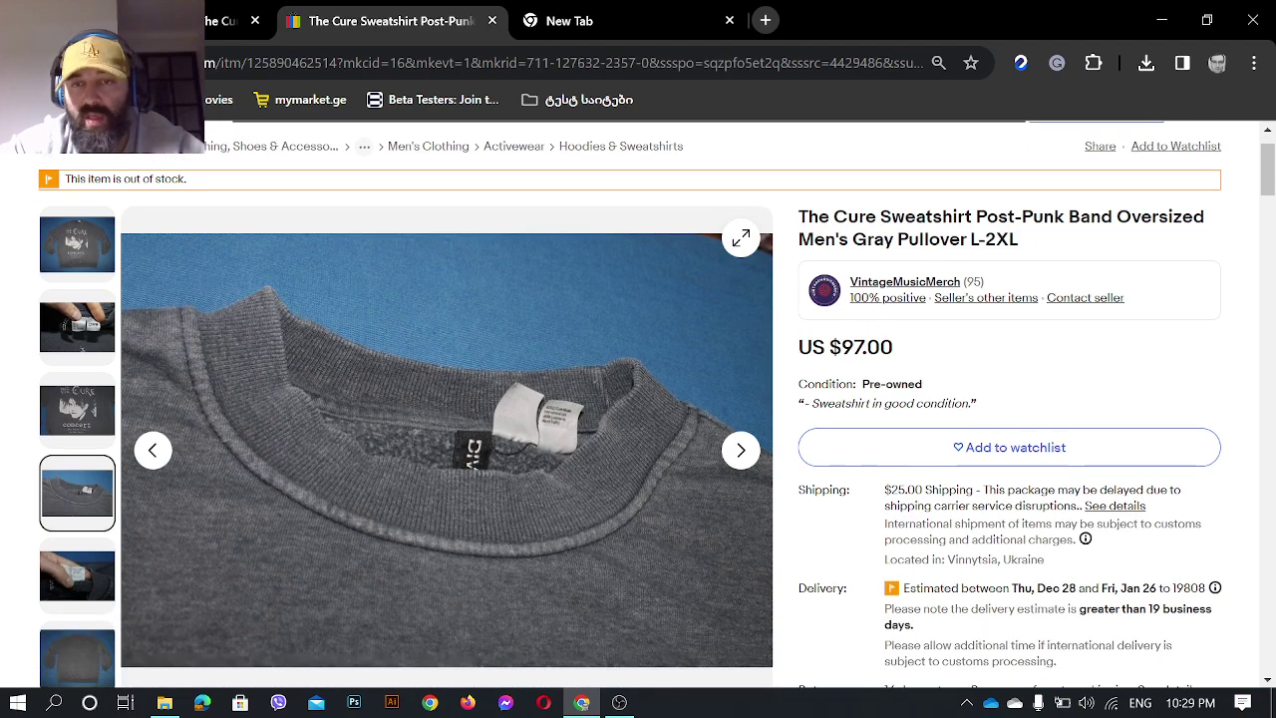
{"action": "scroll", "coordinate": [854, 406], "scroll_direction": "down", "scroll_amount": 3}
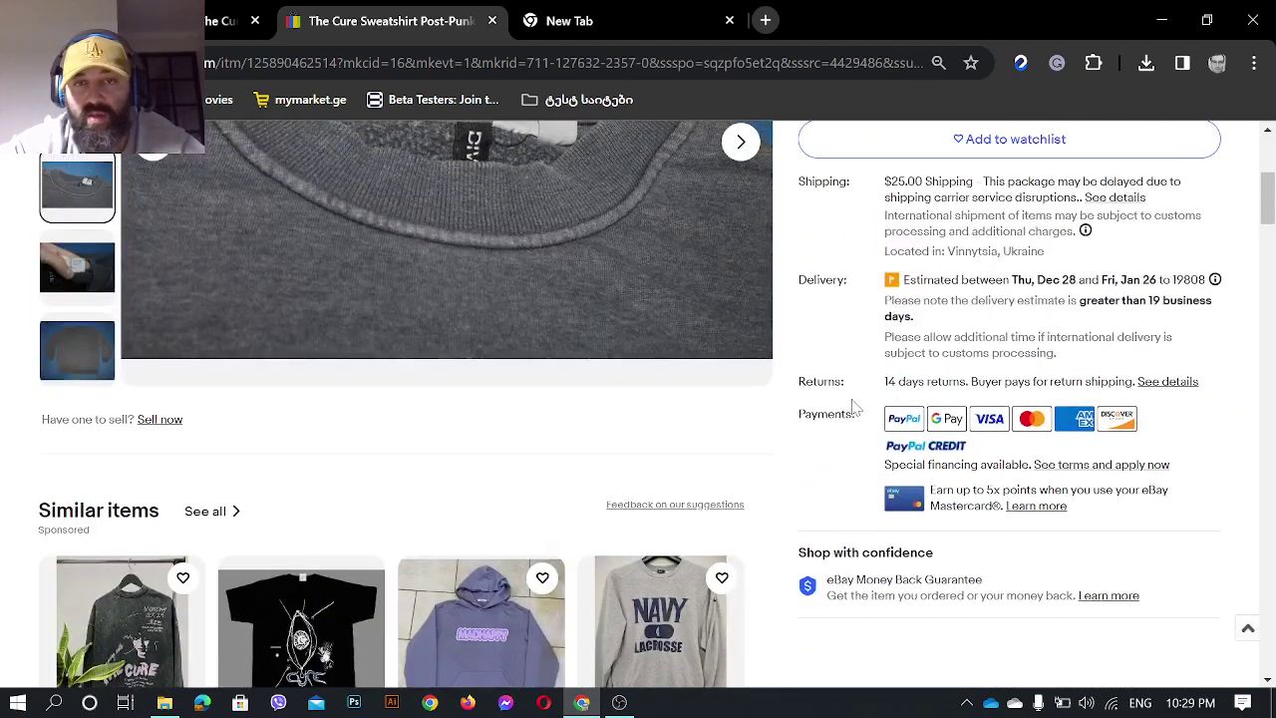
- Return to the listing draft and set the Buy It Now price to $77
{"action": "key", "text": "ctrl+Page_Up"}
{"action": "double_click", "coordinate": [272, 476]}
{"action": "key", "text": "BackSpace"}
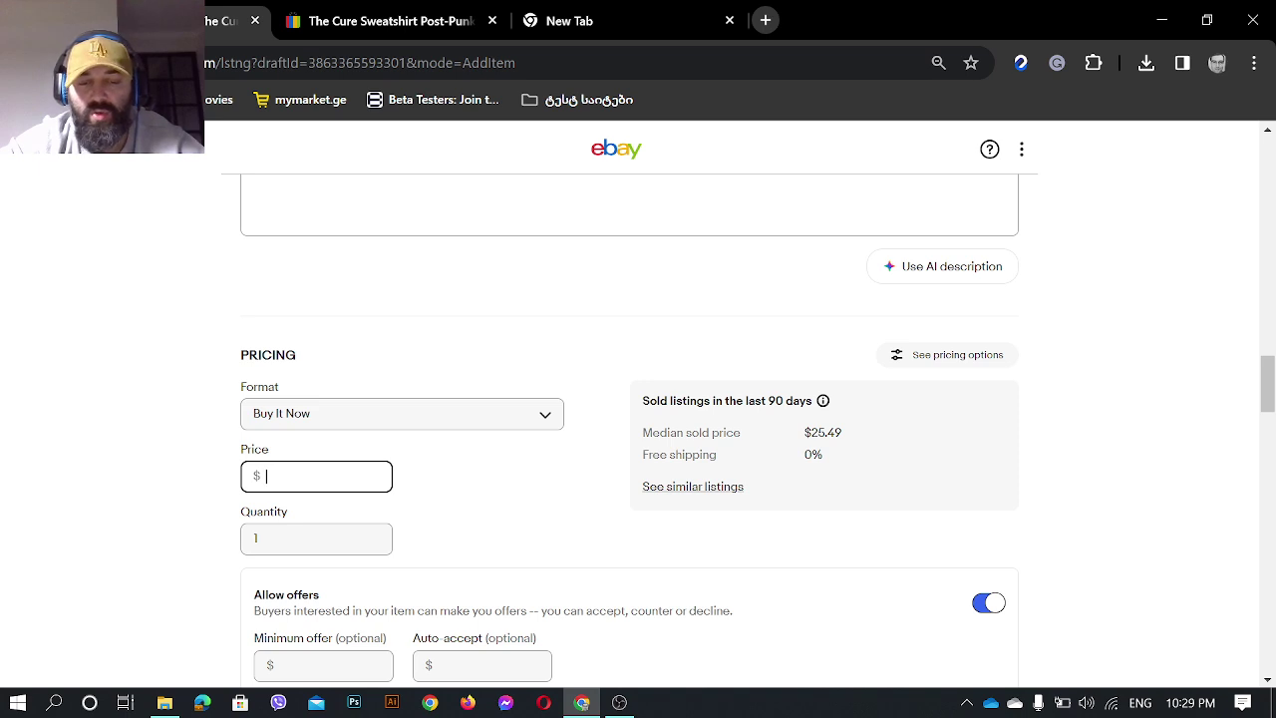
{"action": "type", "text": "77"}
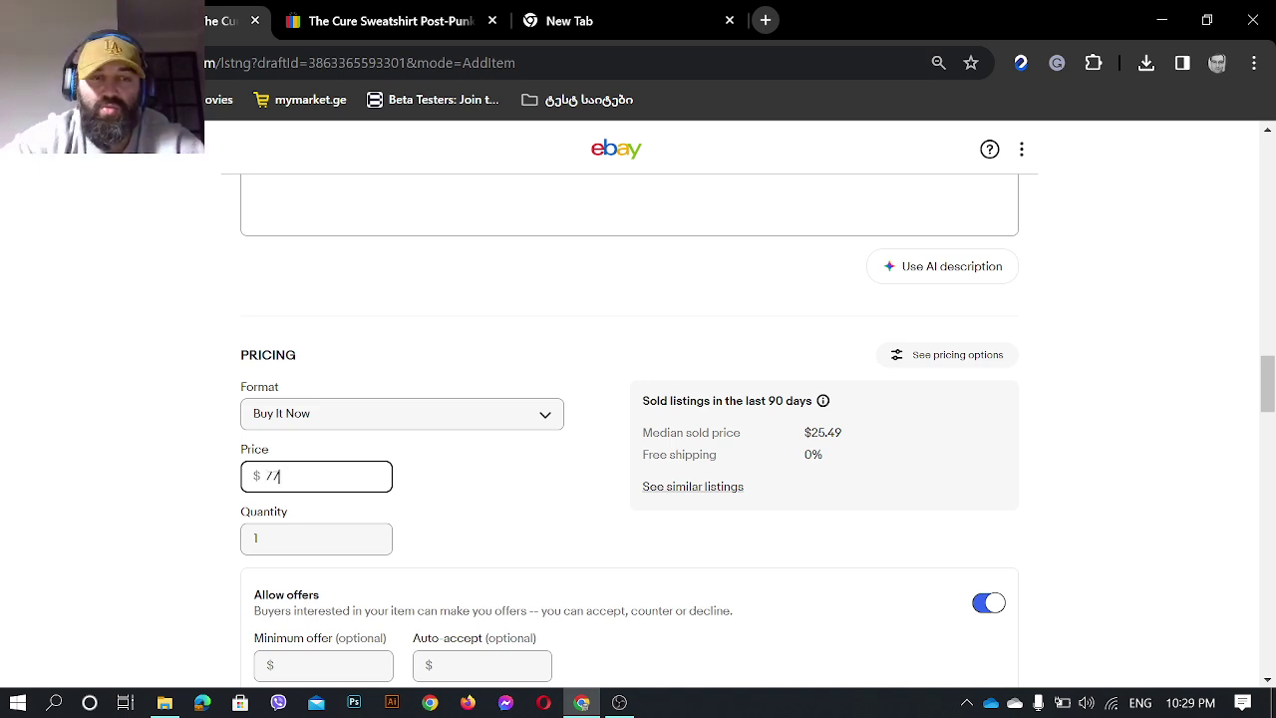
- Set the amount the buyer pays for the domestic primary service, Economy Shipping from outside US, to $21.99
{"action": "scroll", "coordinate": [629, 605], "scroll_direction": "down", "scroll_amount": 1}
{"action": "scroll", "coordinate": [629, 605], "scroll_direction": "down", "scroll_amount": 1}
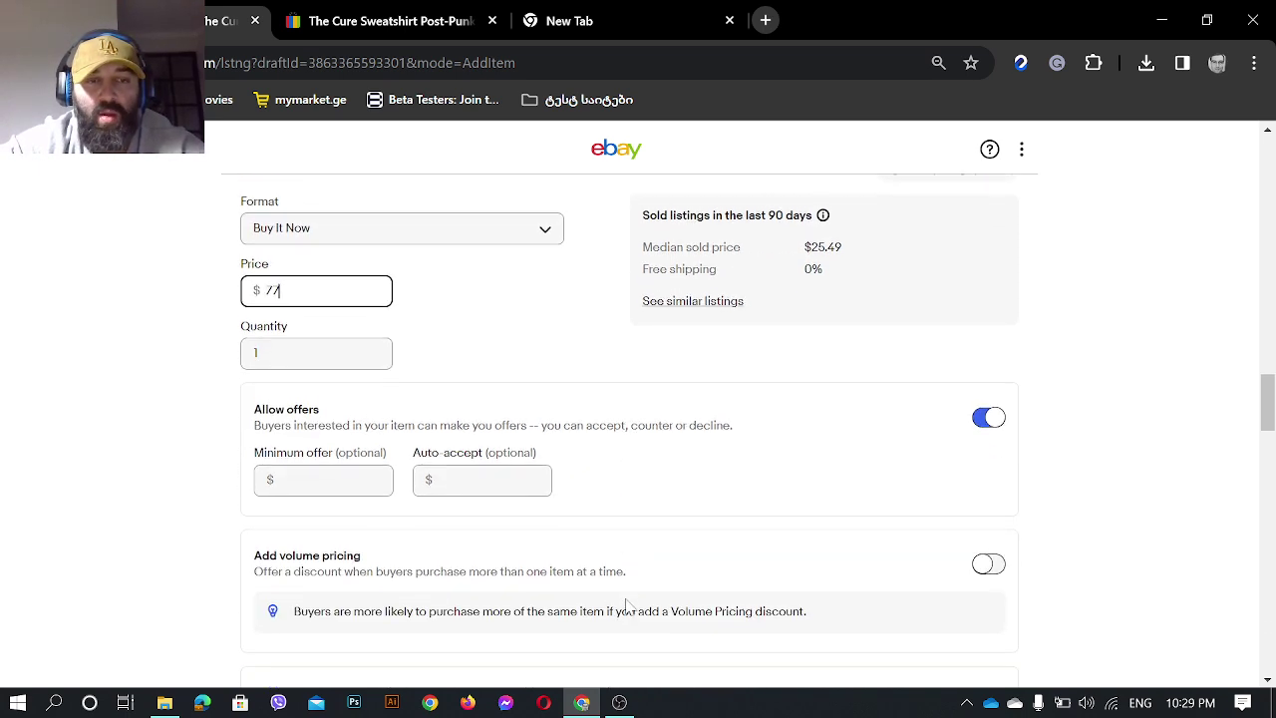
{"action": "scroll", "coordinate": [561, 370], "scroll_direction": "down", "scroll_amount": 1}
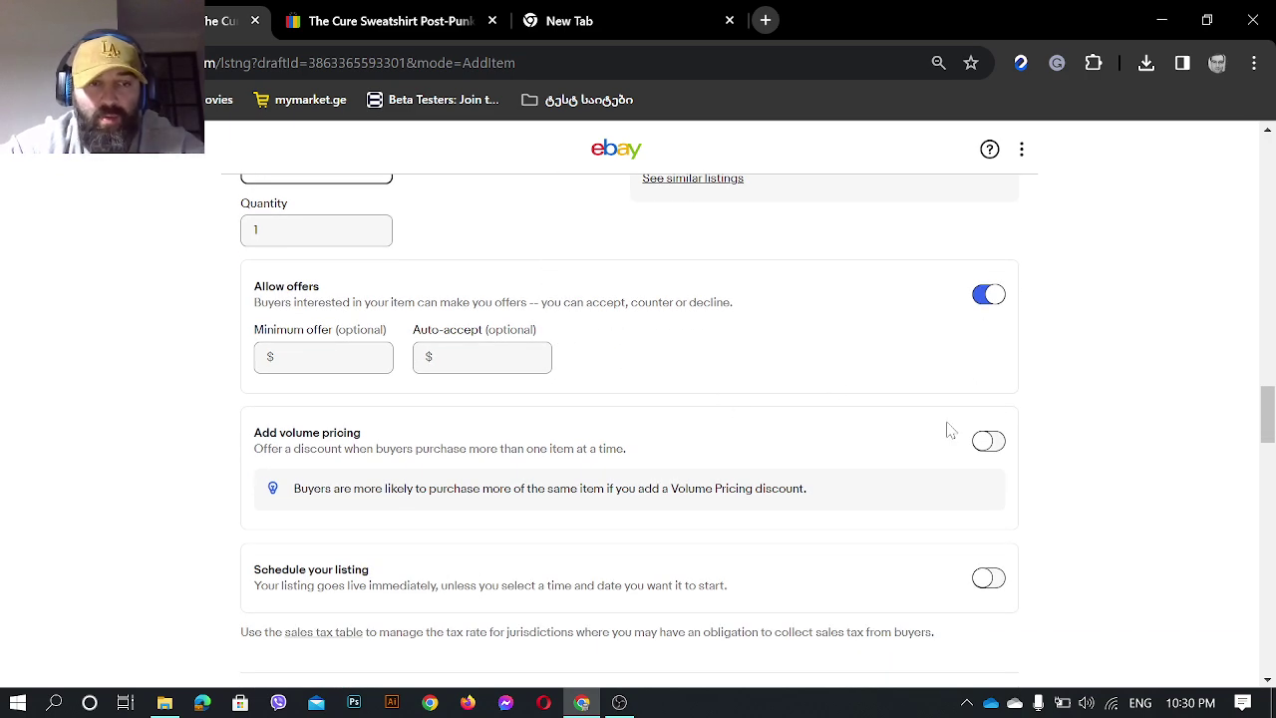
{"action": "scroll", "coordinate": [949, 430], "scroll_direction": "down", "scroll_amount": 2}
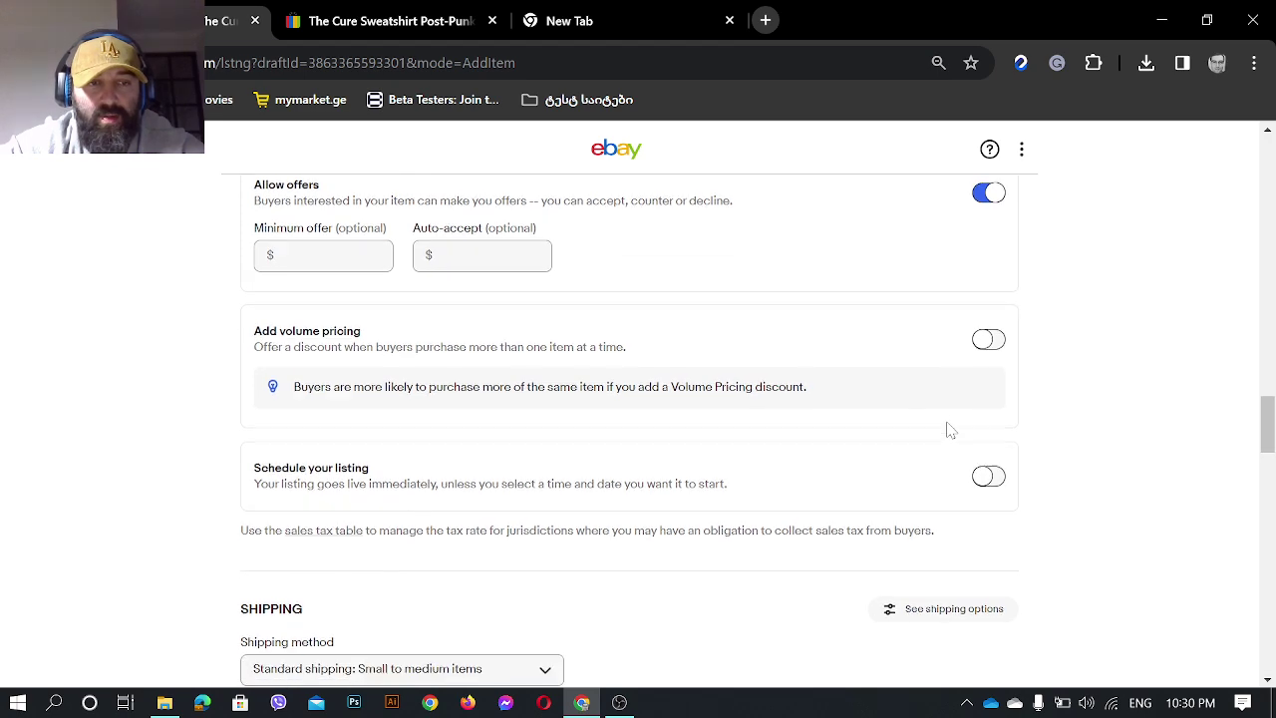
{"action": "scroll", "coordinate": [875, 310], "scroll_direction": "down", "scroll_amount": 1}
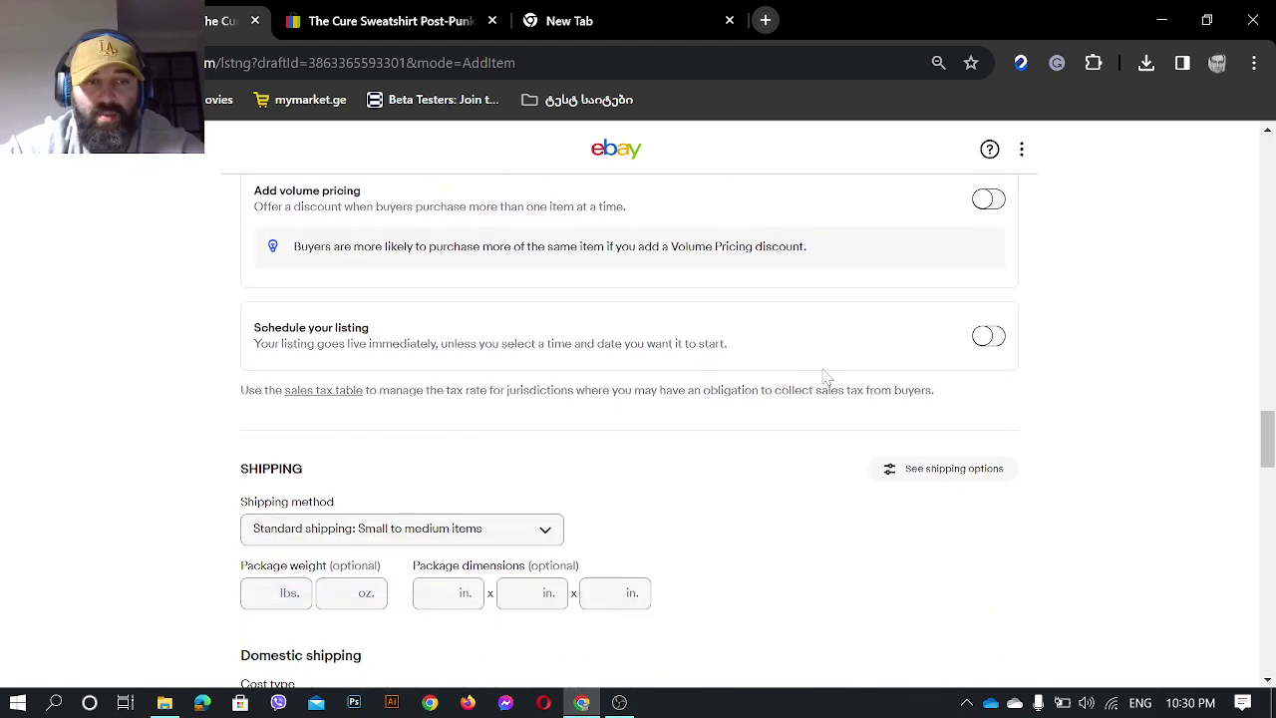
{"action": "scroll", "coordinate": [947, 367], "scroll_direction": "down", "scroll_amount": 2}
{"action": "scroll", "coordinate": [568, 420], "scroll_direction": "down", "scroll_amount": 3}
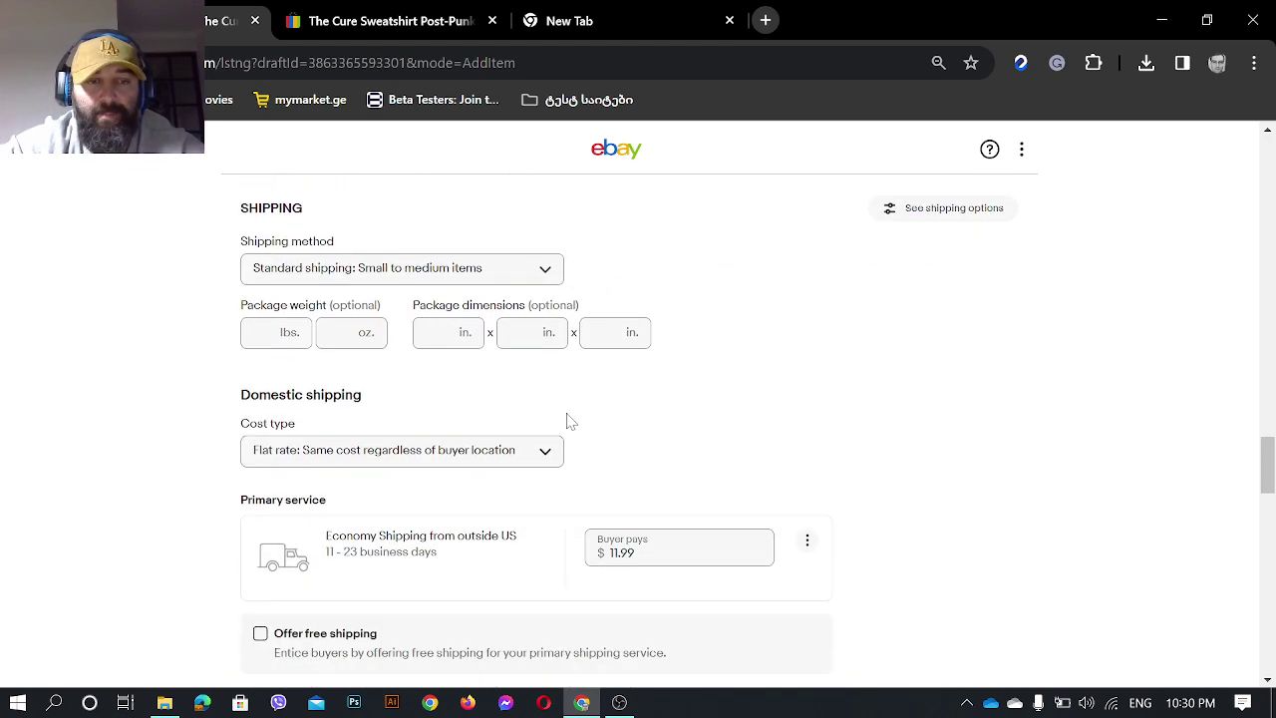
{"action": "scroll", "coordinate": [566, 421], "scroll_direction": "down", "scroll_amount": 1}
{"action": "double_click", "coordinate": [623, 290]}
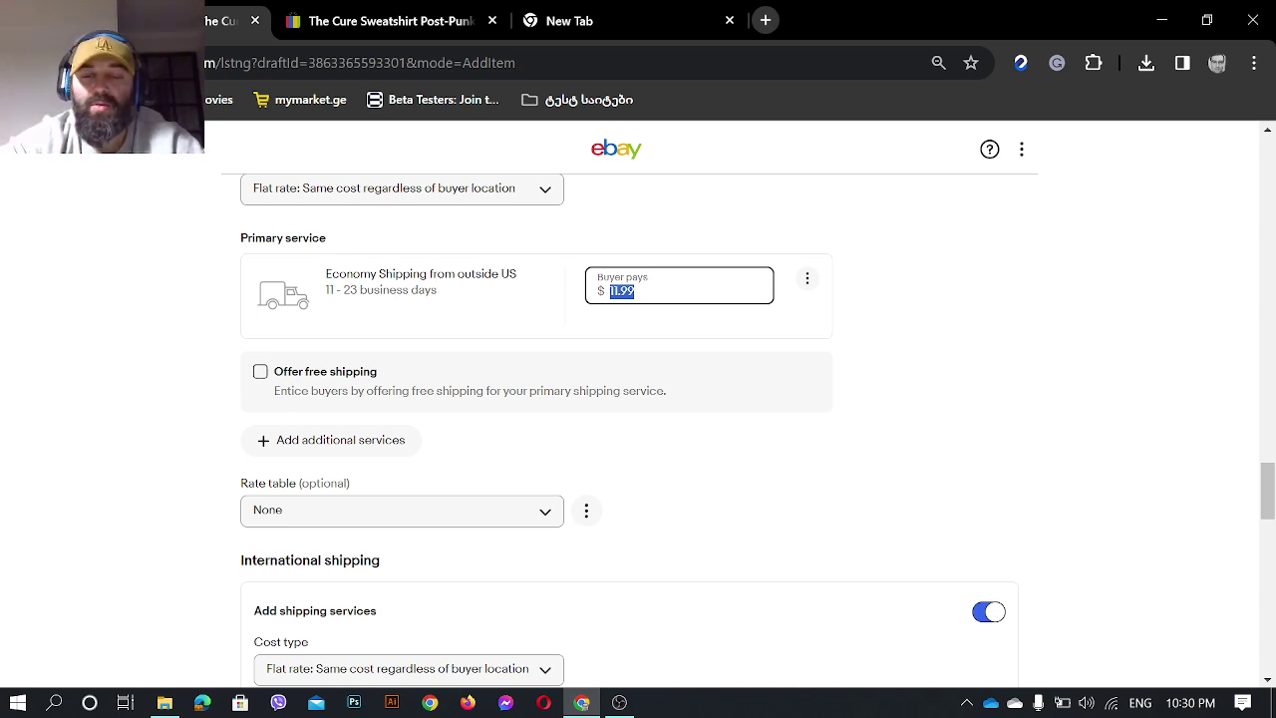
{"action": "type", "text": "19"}
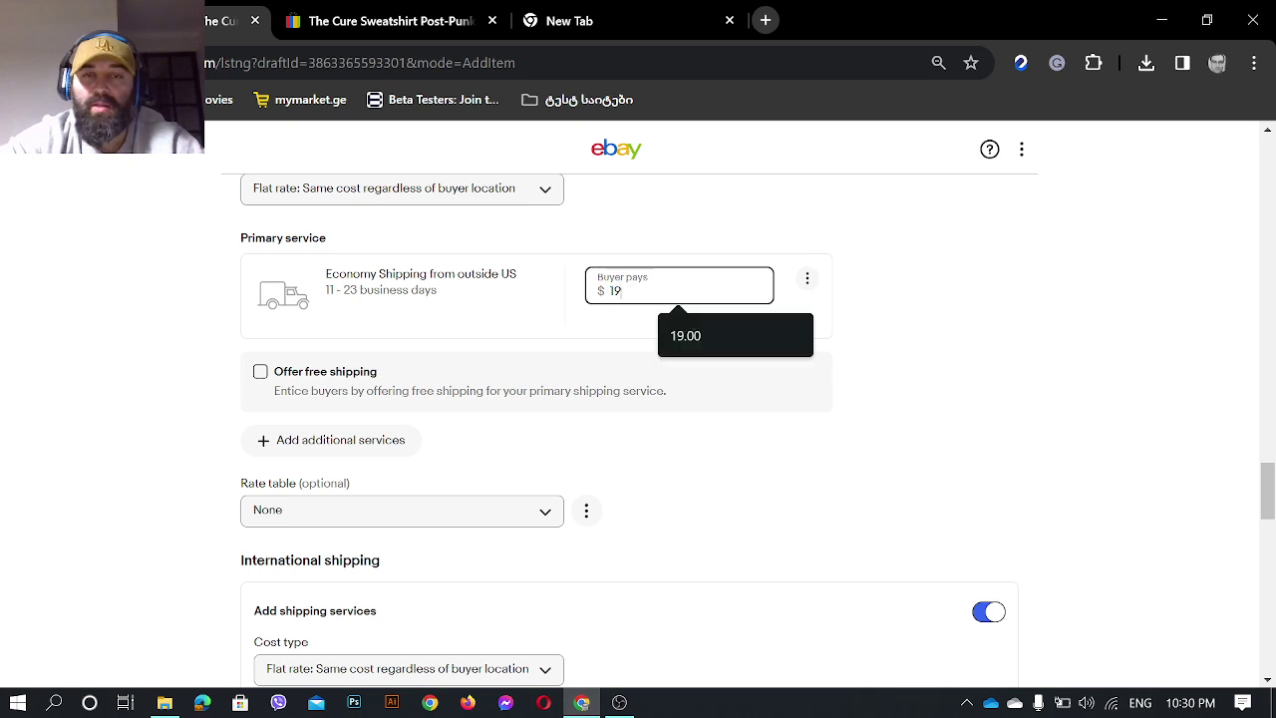
{"action": "type", "text": ".99"}
{"action": "key", "text": "BackSpace"}
{"action": "key", "text": "BackSpace"}
{"action": "key", "text": "BackSpace"}
{"action": "key", "text": "BackSpace"}
{"action": "key", "text": "BackSpace"}
{"action": "type", "text": "21.99"}
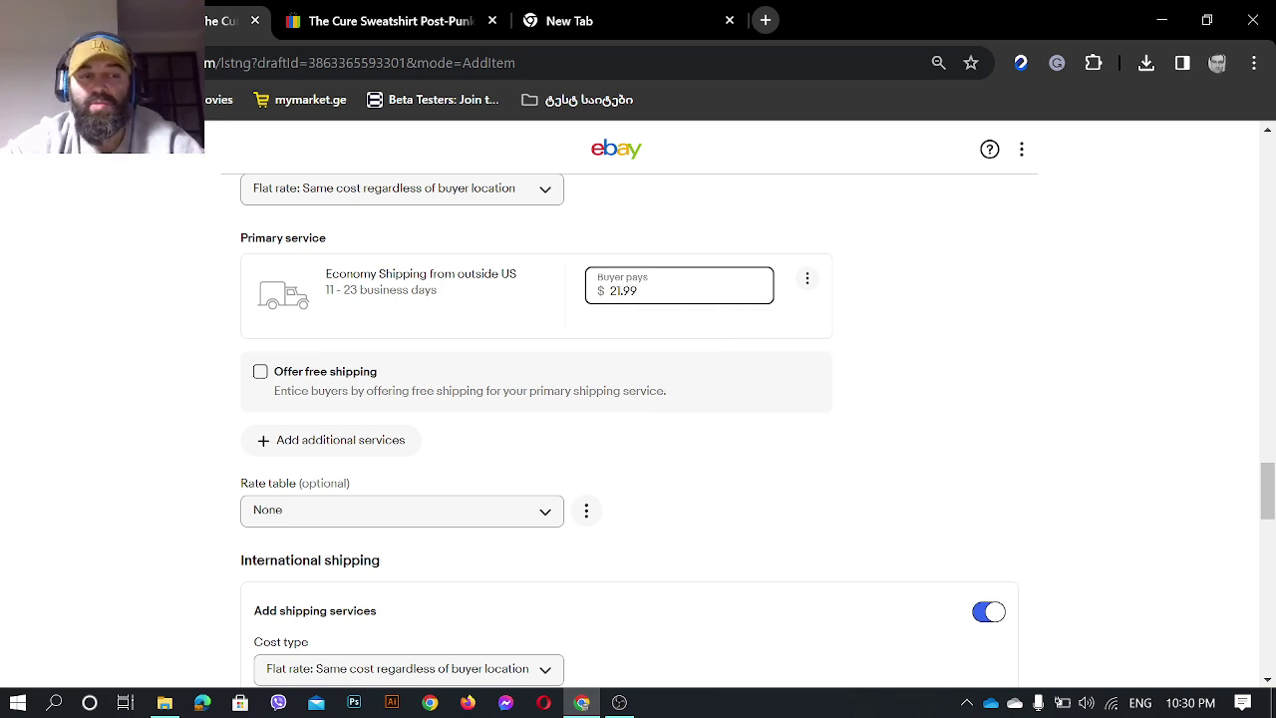
{"action": "left_click", "coordinate": [961, 435]}
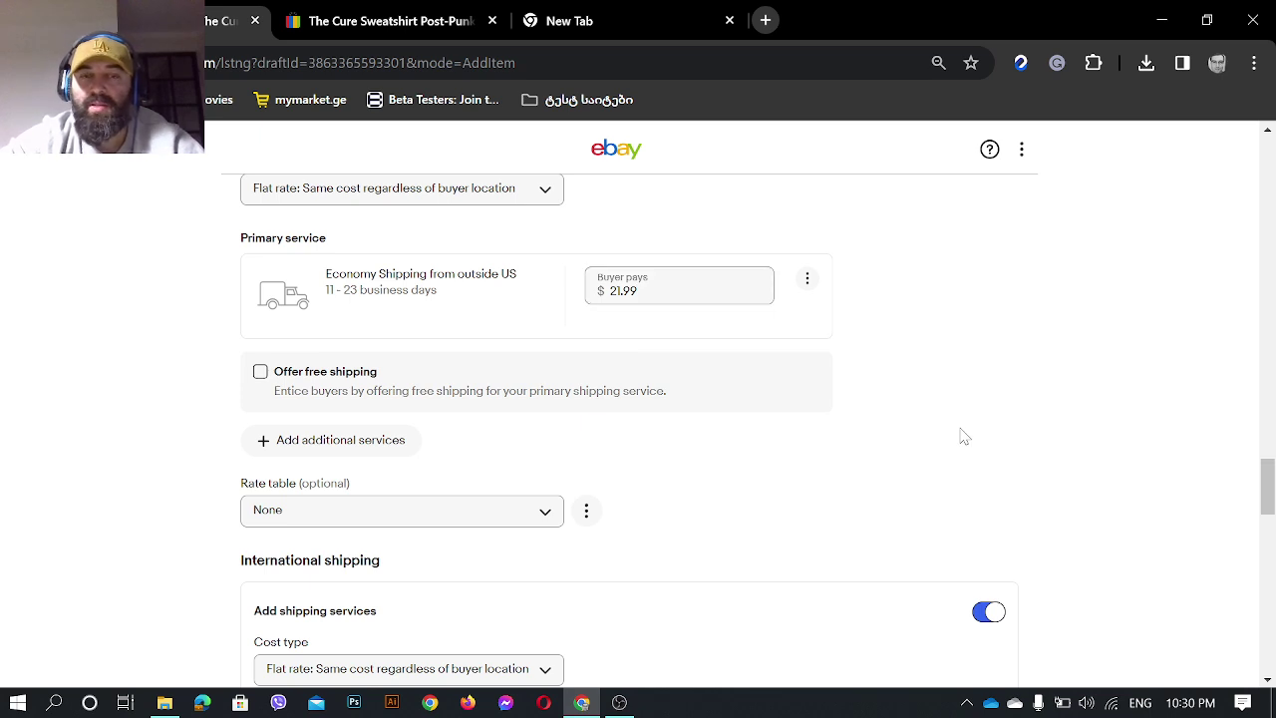